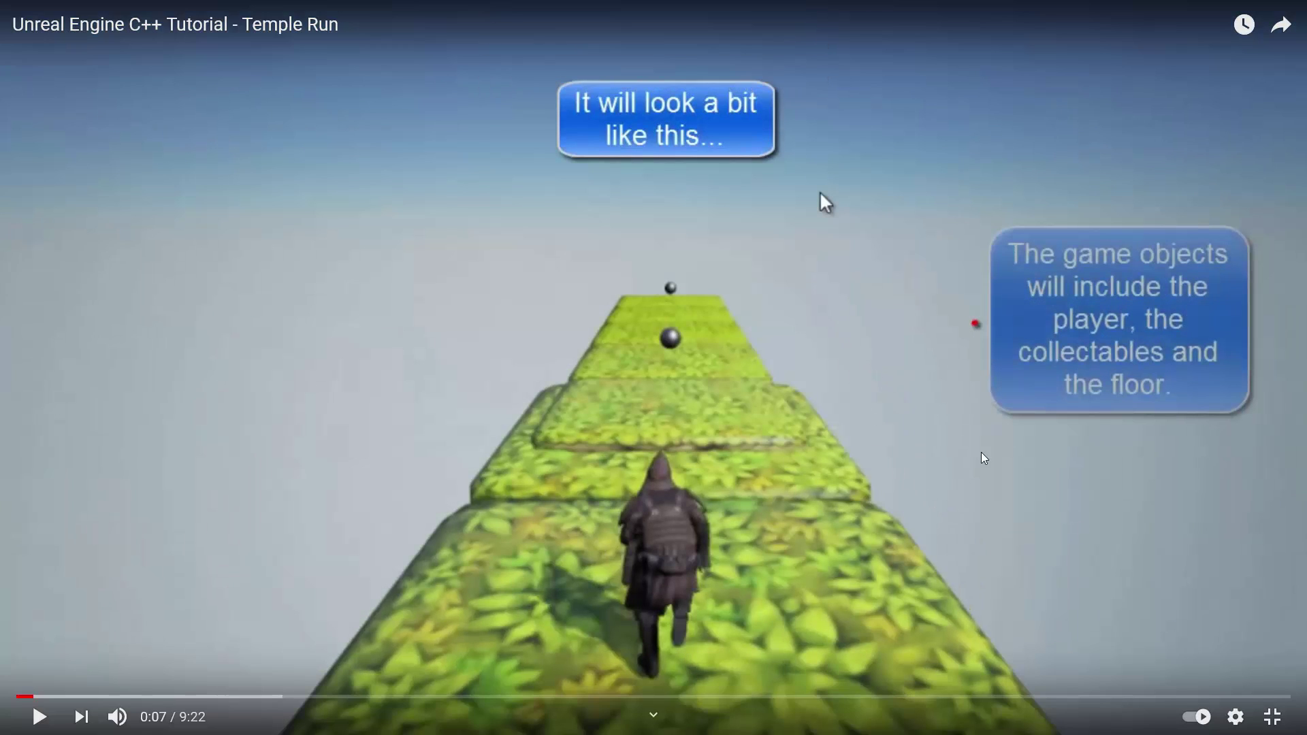
Step: Play the Temple Run tutorial preview showing the player running on floating grass tiles
{"action": "left_click", "coordinate": [1237, 592]}
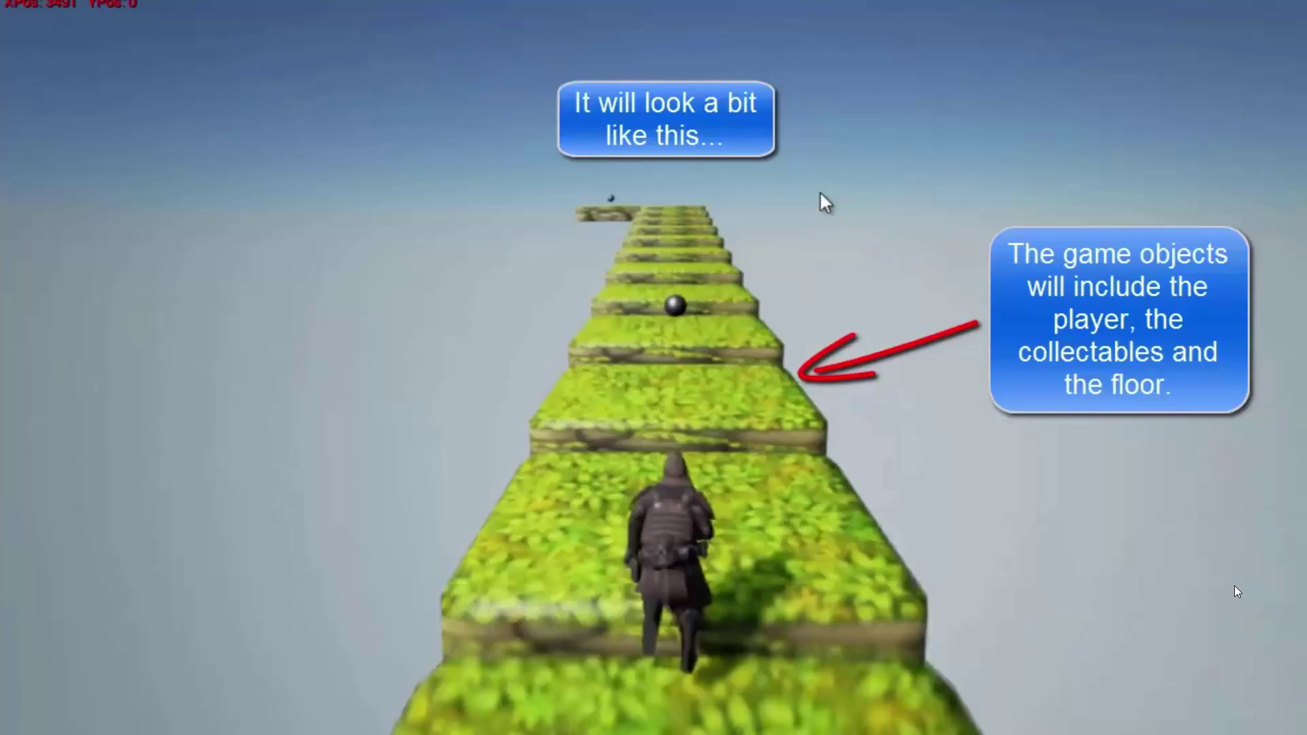
{"action": "mouse_move", "coordinate": [1231, 575]}
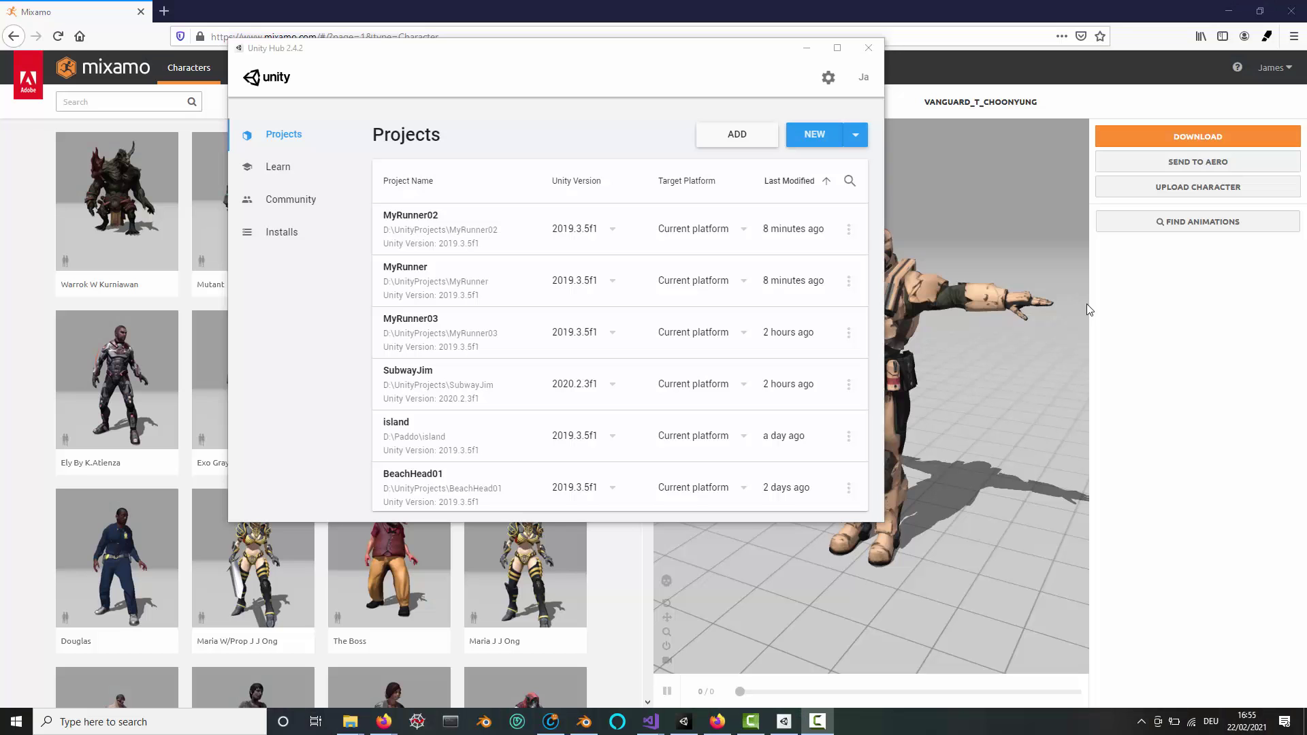
Step: Create a new 3D Unity project named SkyRun in D:\UnityProjects
{"action": "left_click", "coordinate": [817, 139]}
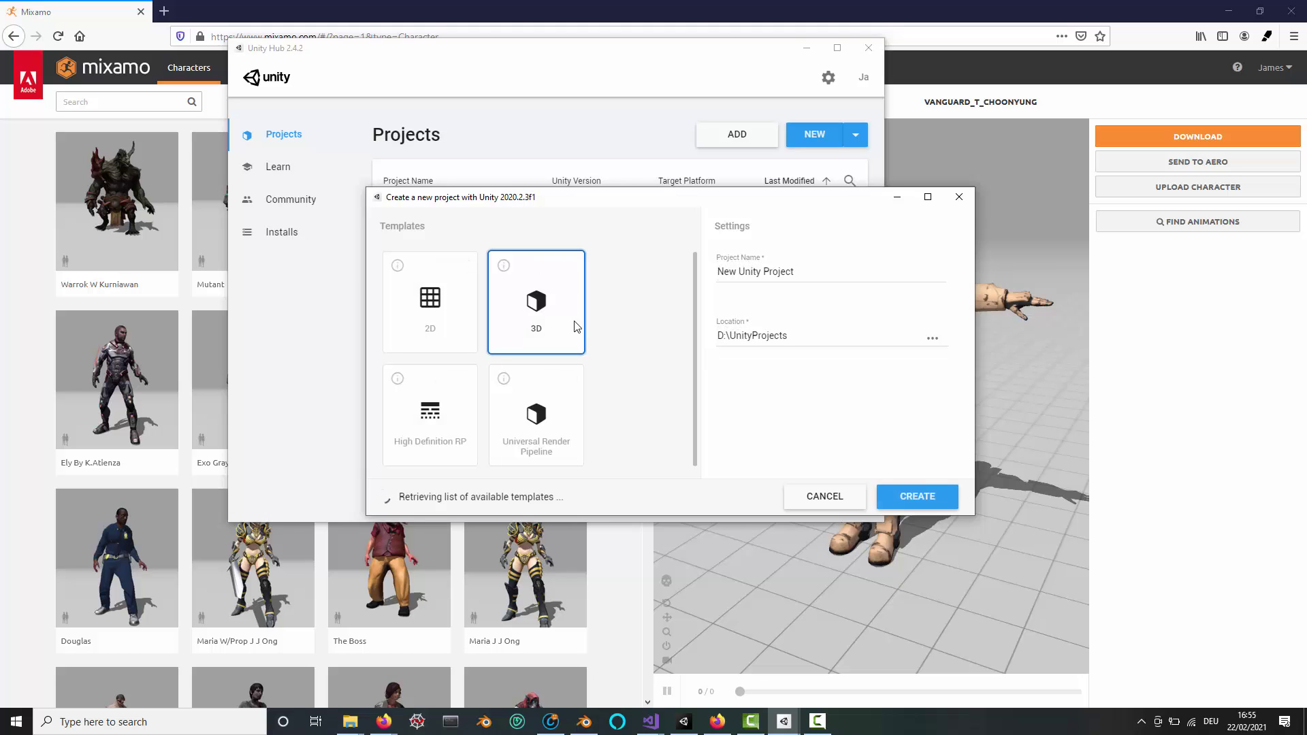
{"action": "left_click_drag", "start_coordinate": [805, 271], "coordinate": [712, 284]}
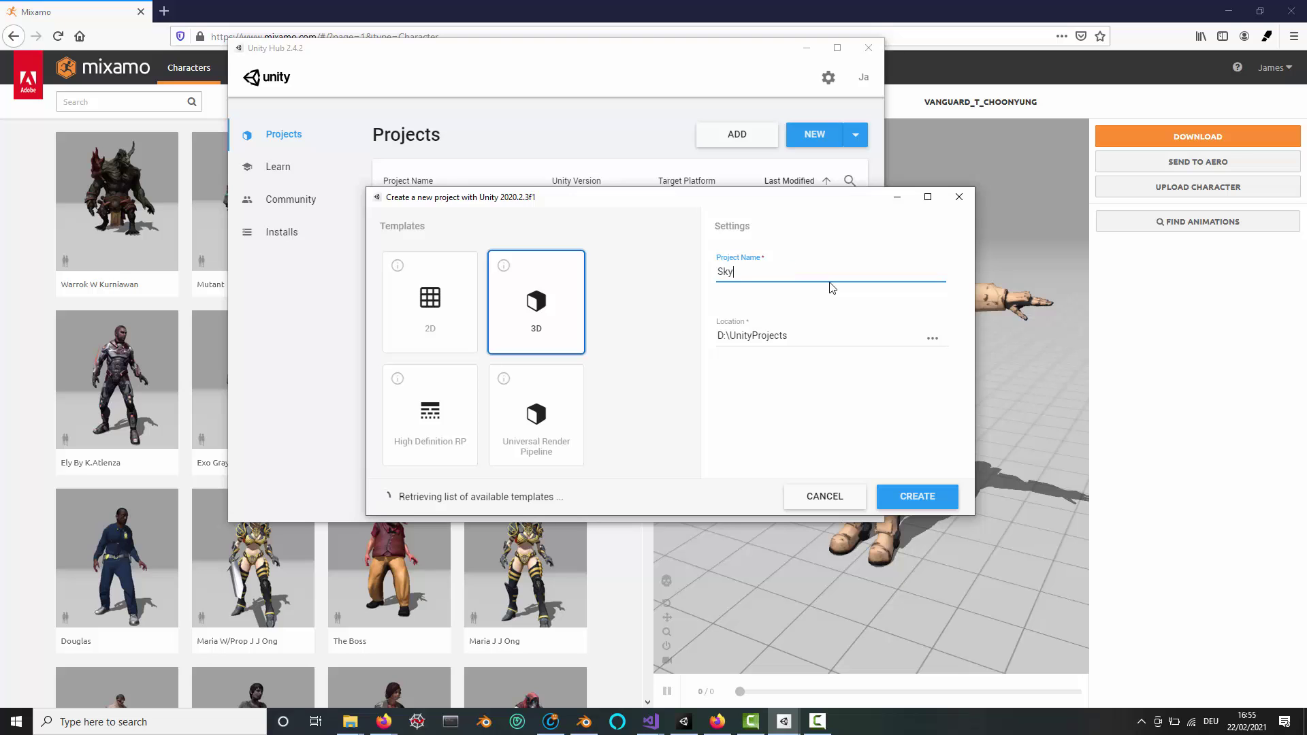
{"action": "left_click", "coordinate": [921, 500]}
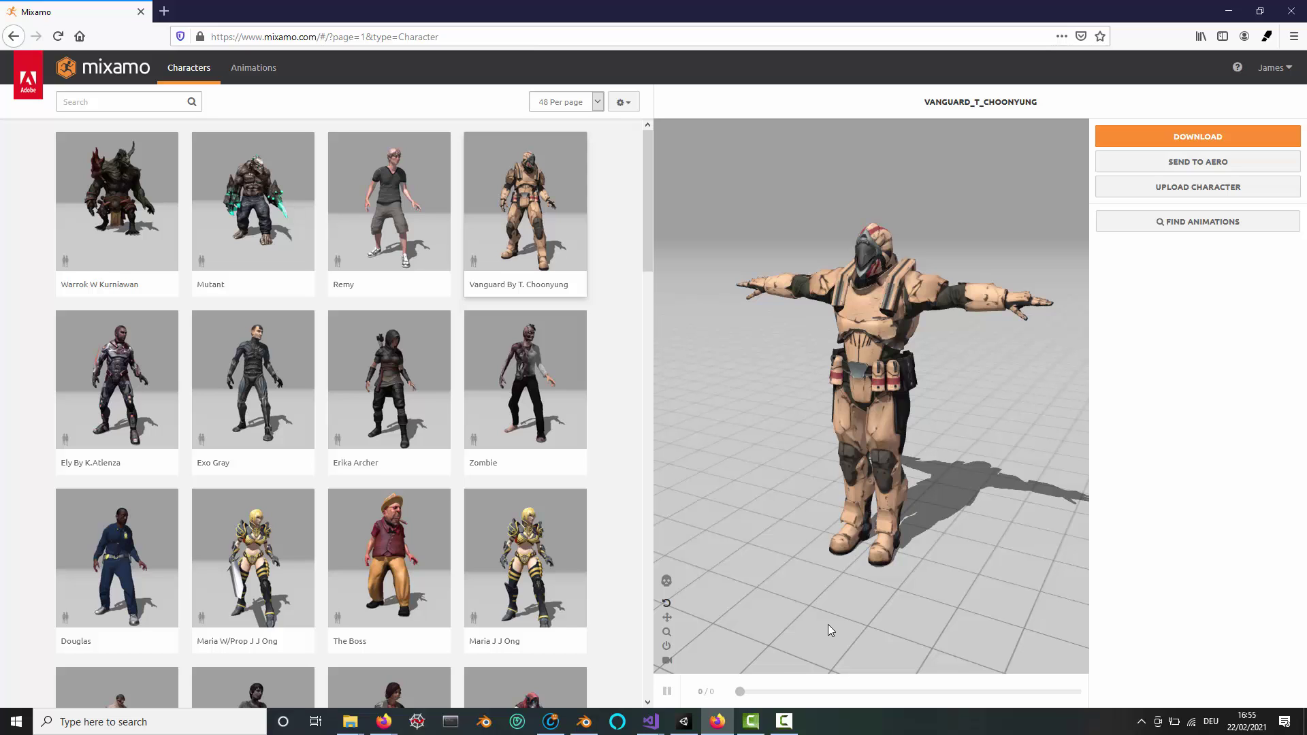
{"action": "left_click", "coordinate": [781, 720]}
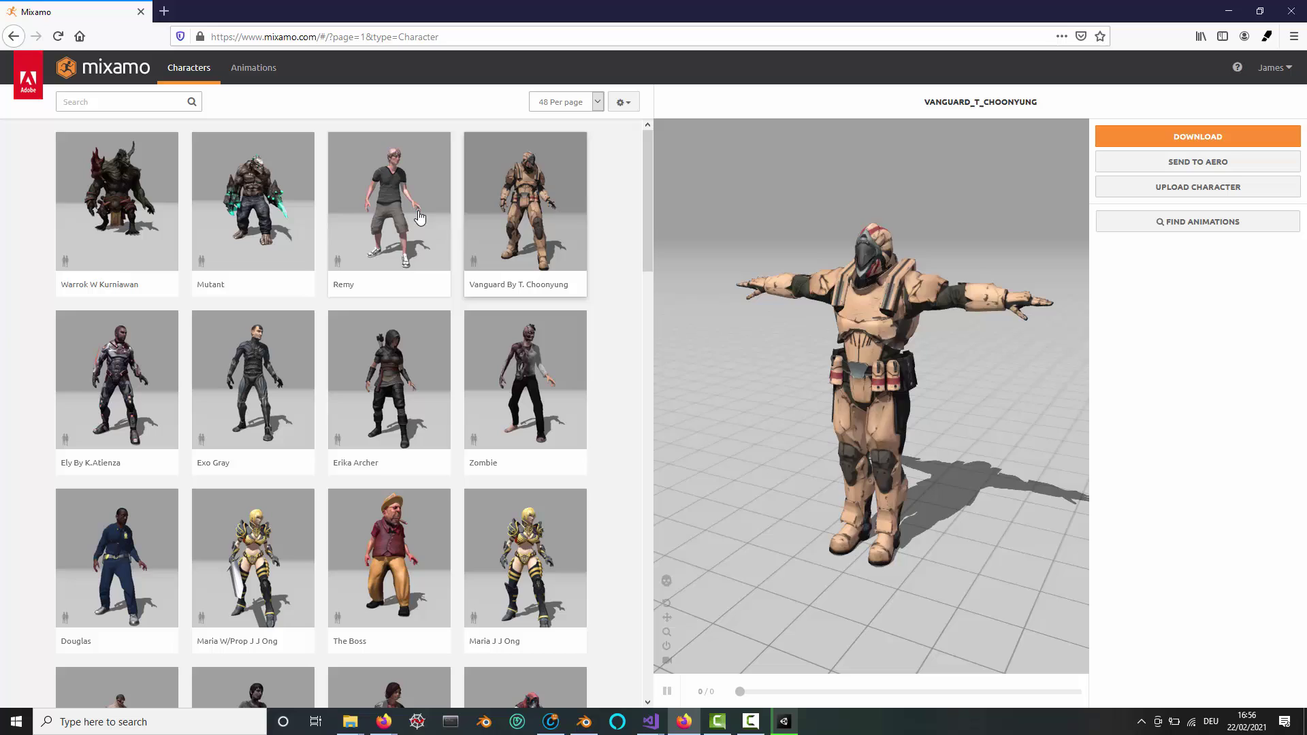
{"action": "left_click", "coordinate": [425, 217]}
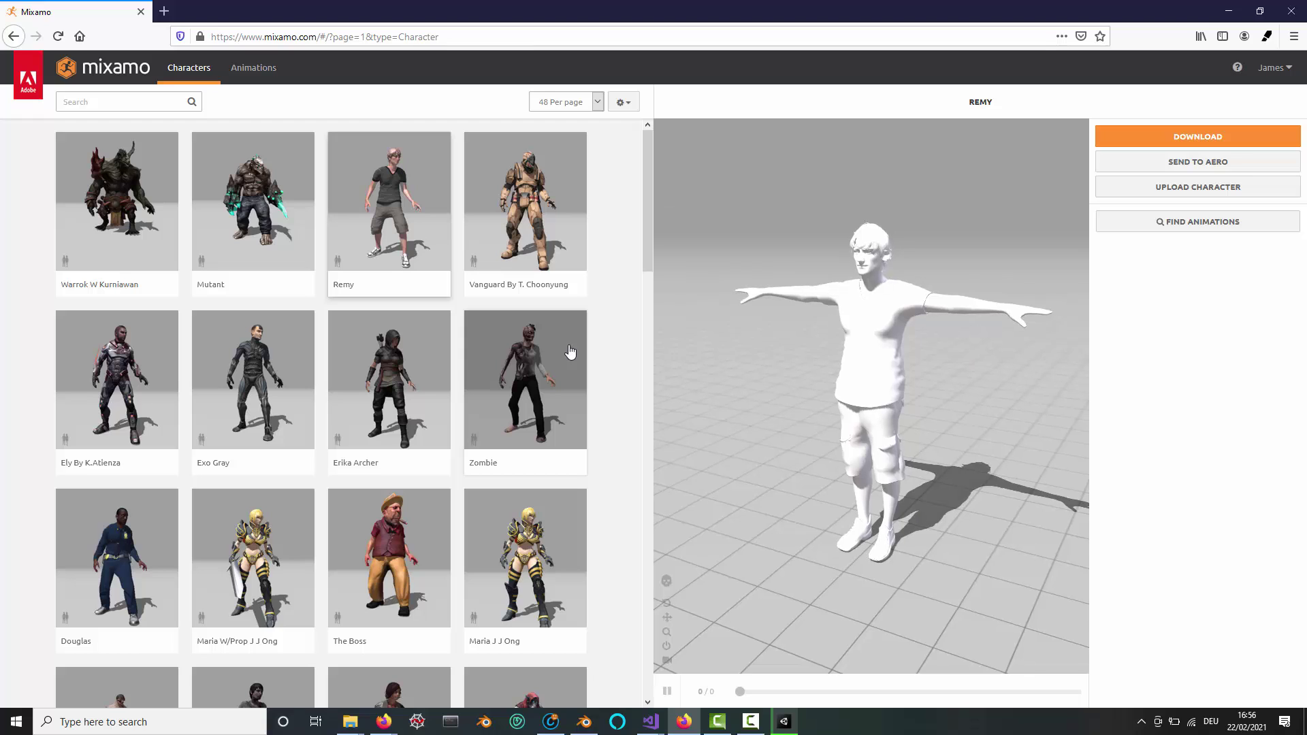
{"action": "left_click", "coordinate": [530, 204]}
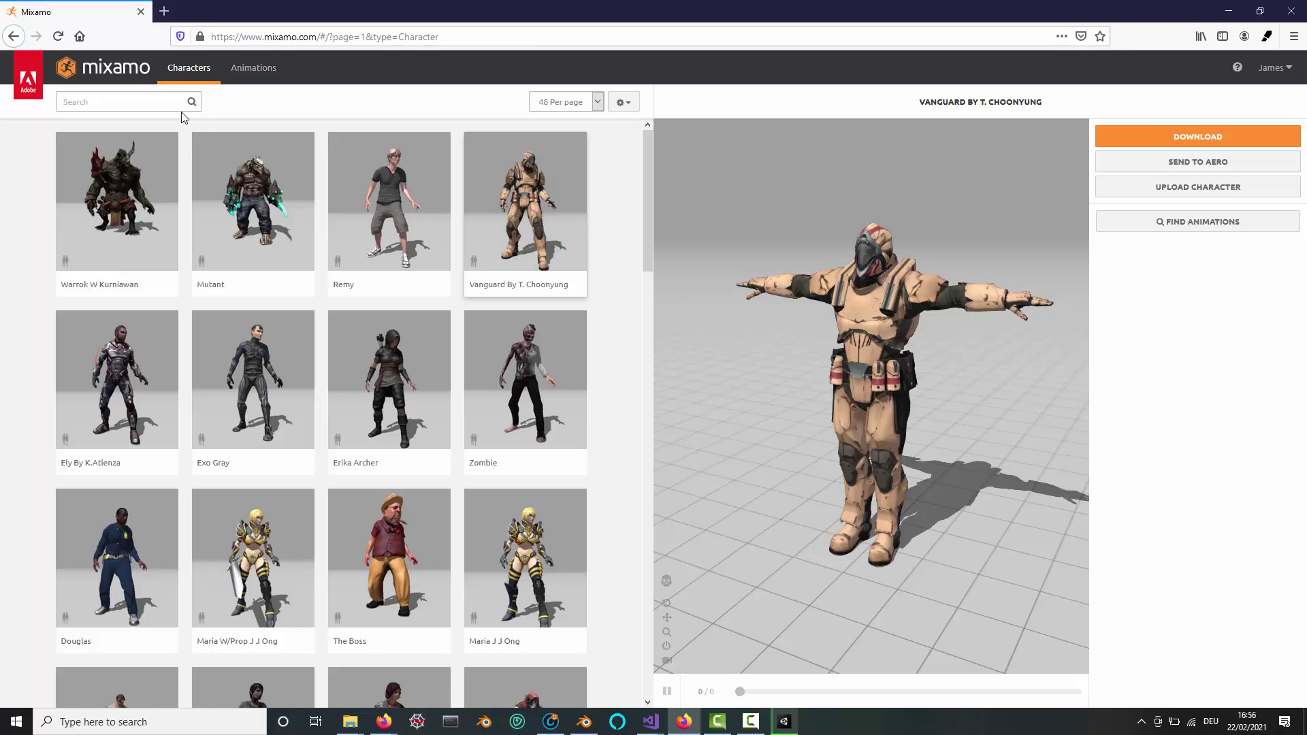
Step: Search animations for 'run' and apply Running to Vanguard with In Place enabled
{"action": "left_click", "coordinate": [253, 68]}
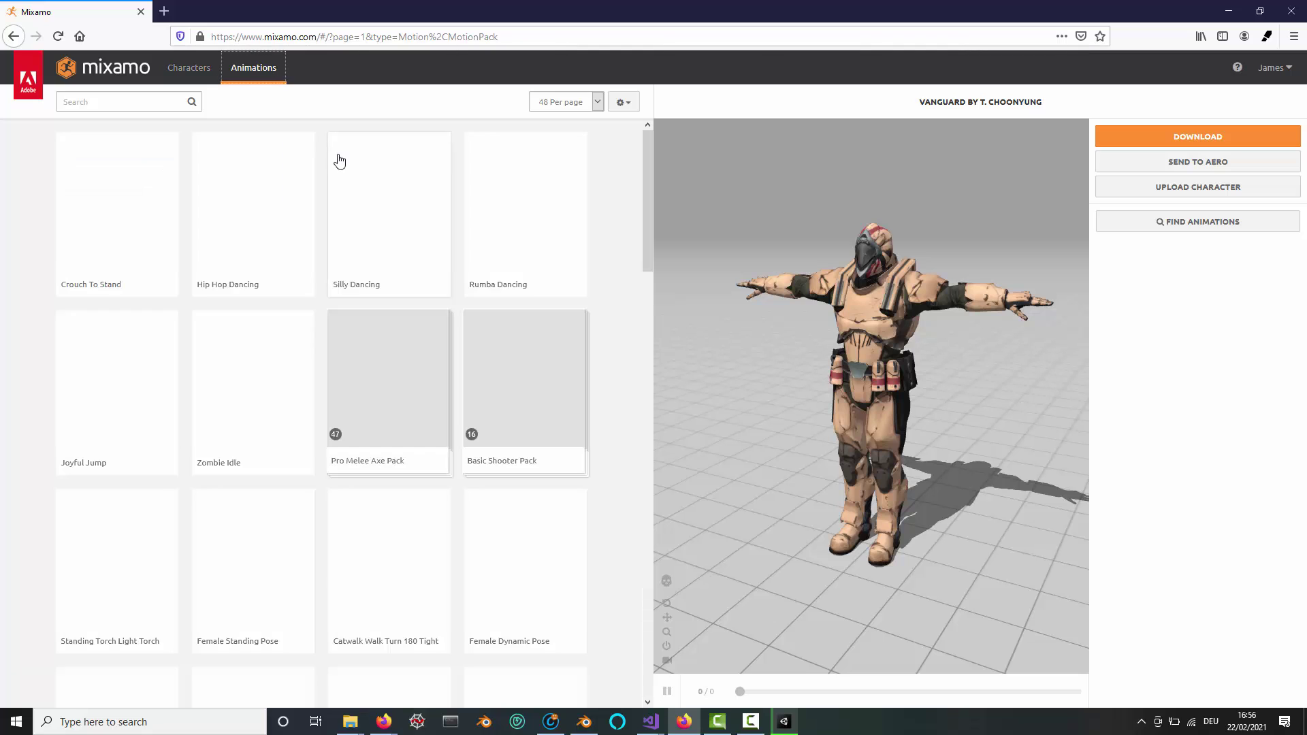
{"action": "left_click", "coordinate": [127, 101]}
{"action": "type", "text": "r"}
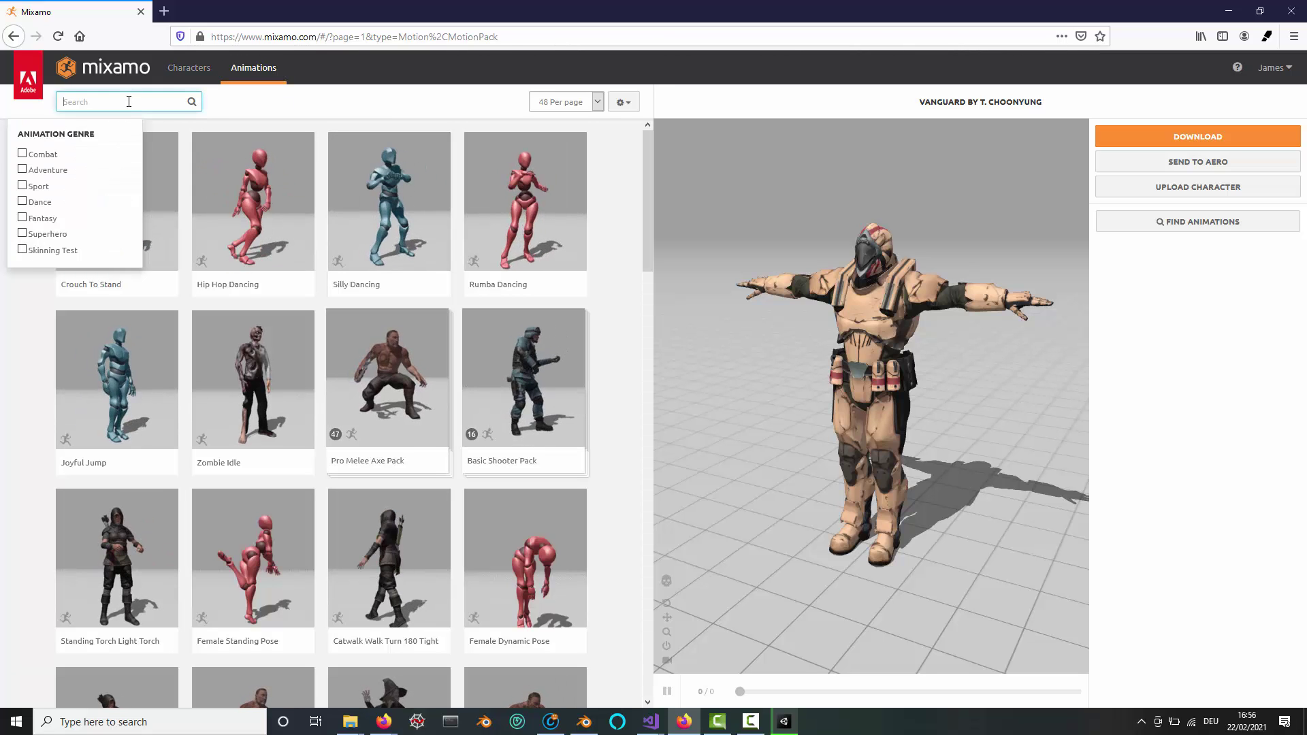
{"action": "type", "text": "un"}
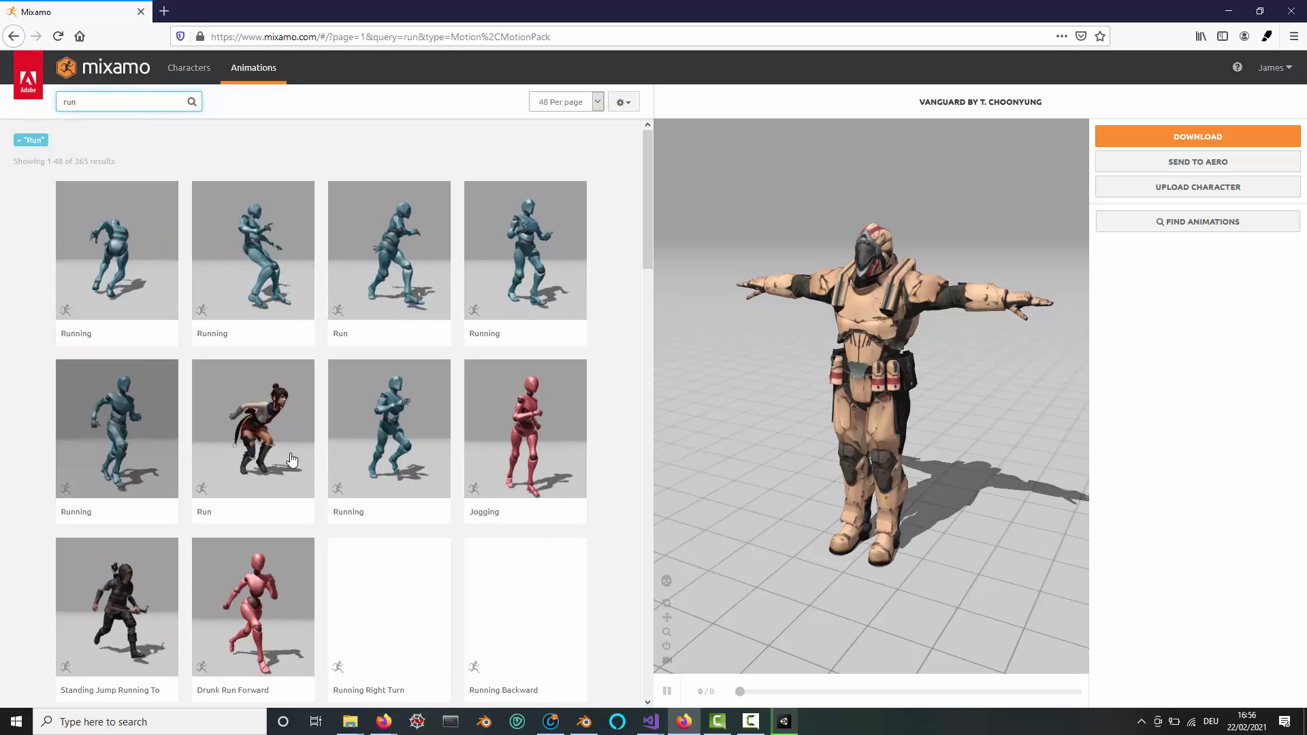
{"action": "left_click", "coordinate": [408, 424]}
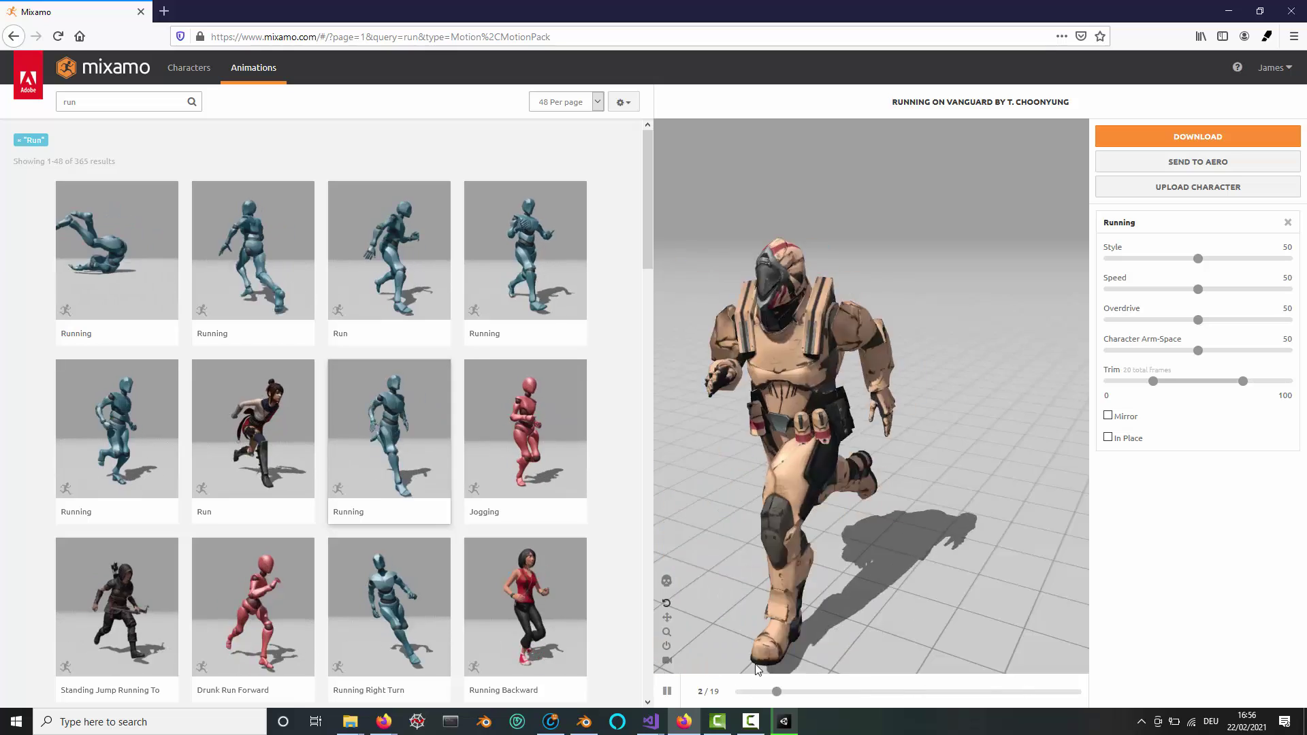
{"action": "left_click", "coordinate": [1108, 437]}
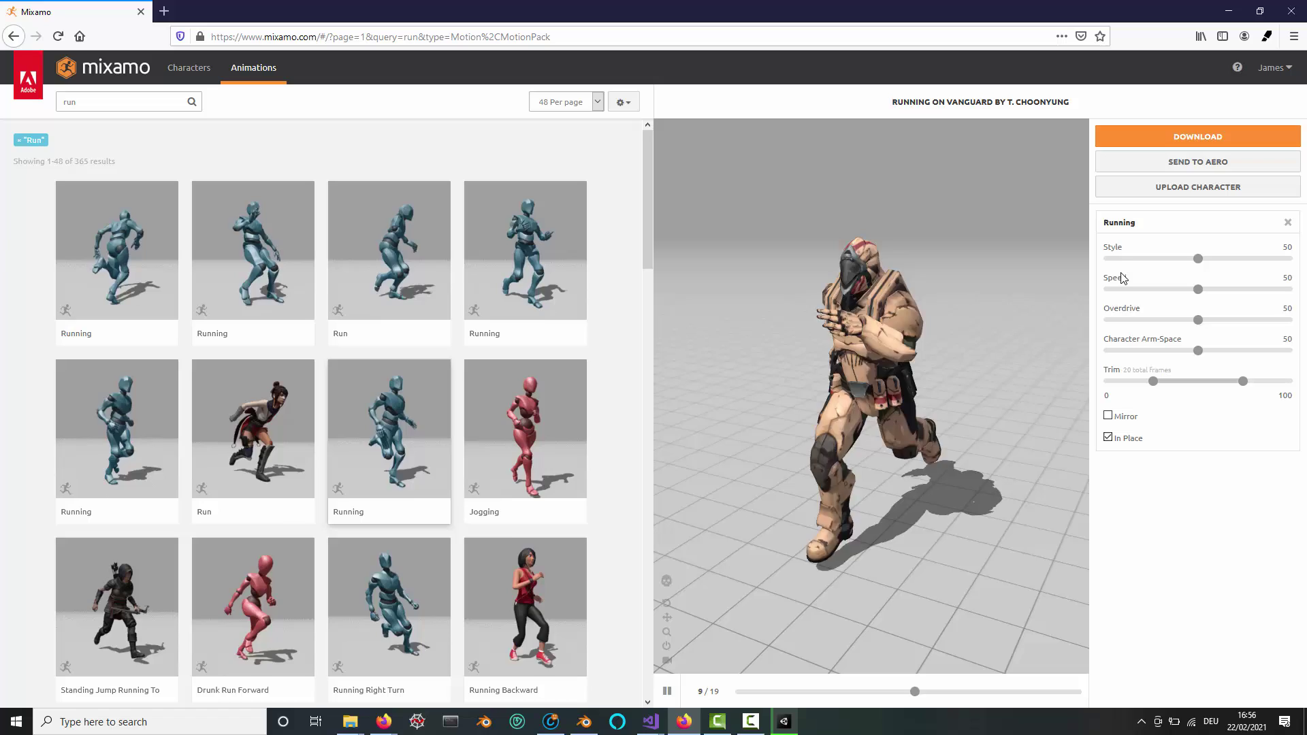
Step: Download the Running animation in FBX for Unity format and save the file
{"action": "left_click", "coordinate": [1172, 136]}
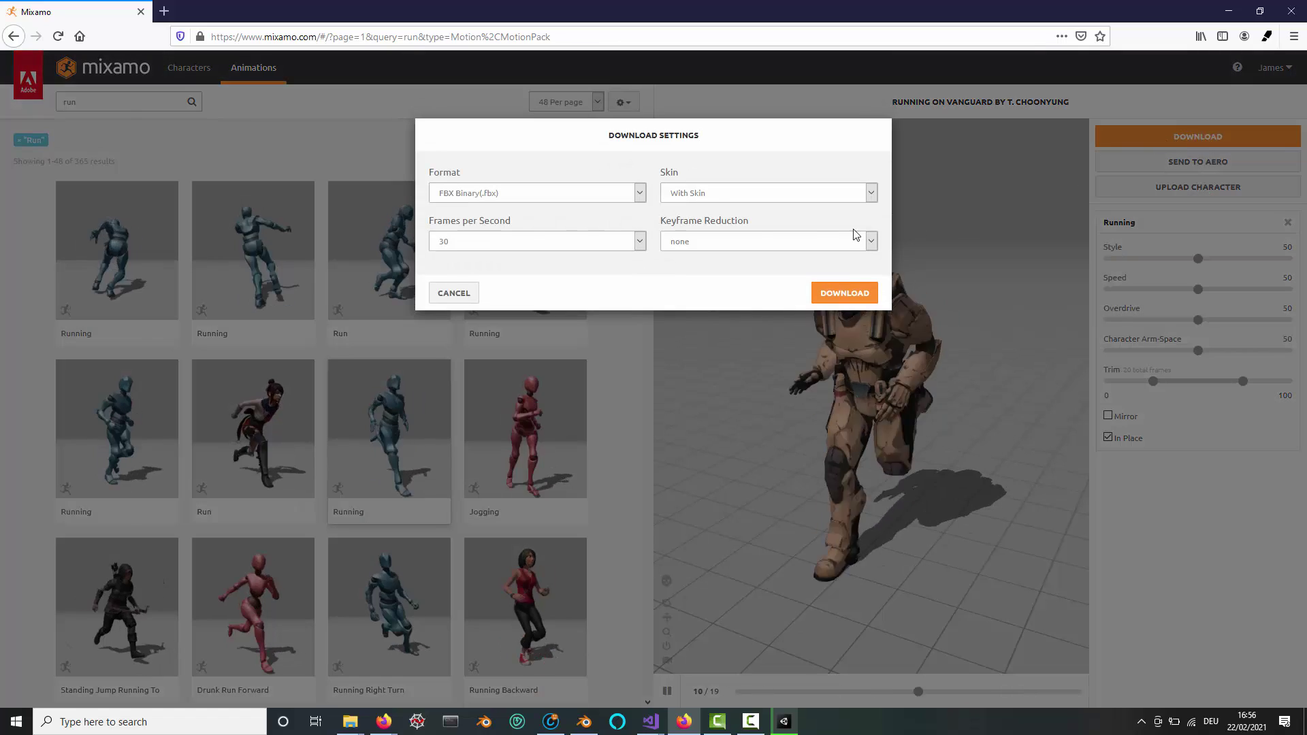
{"action": "left_click", "coordinate": [589, 194]}
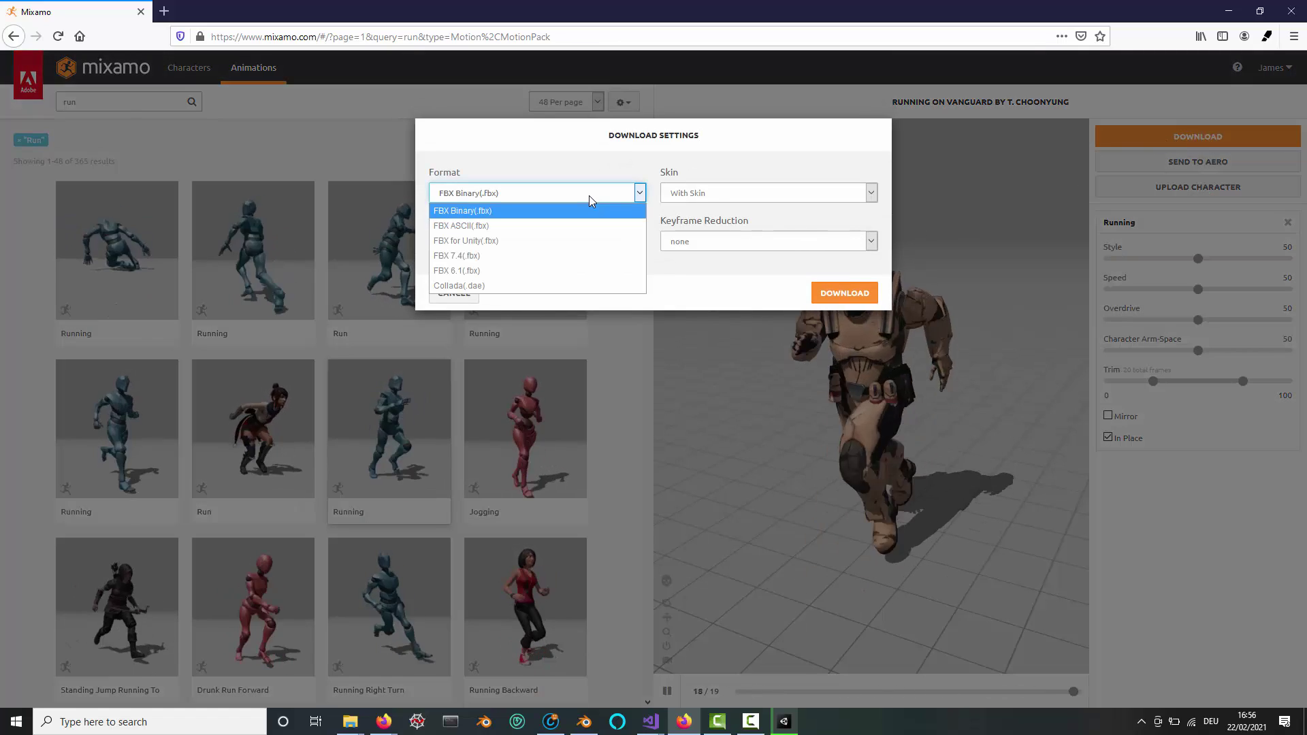
{"action": "left_click", "coordinate": [557, 239]}
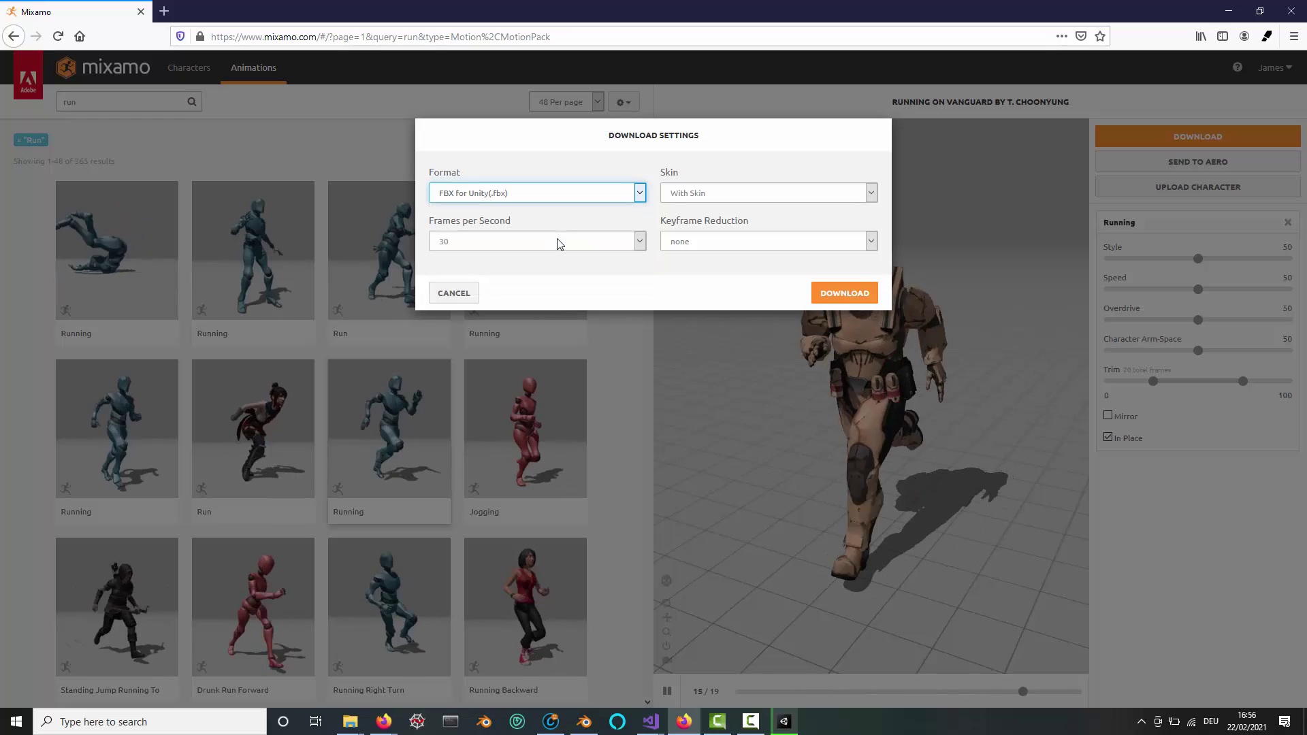
{"action": "left_click", "coordinate": [850, 295]}
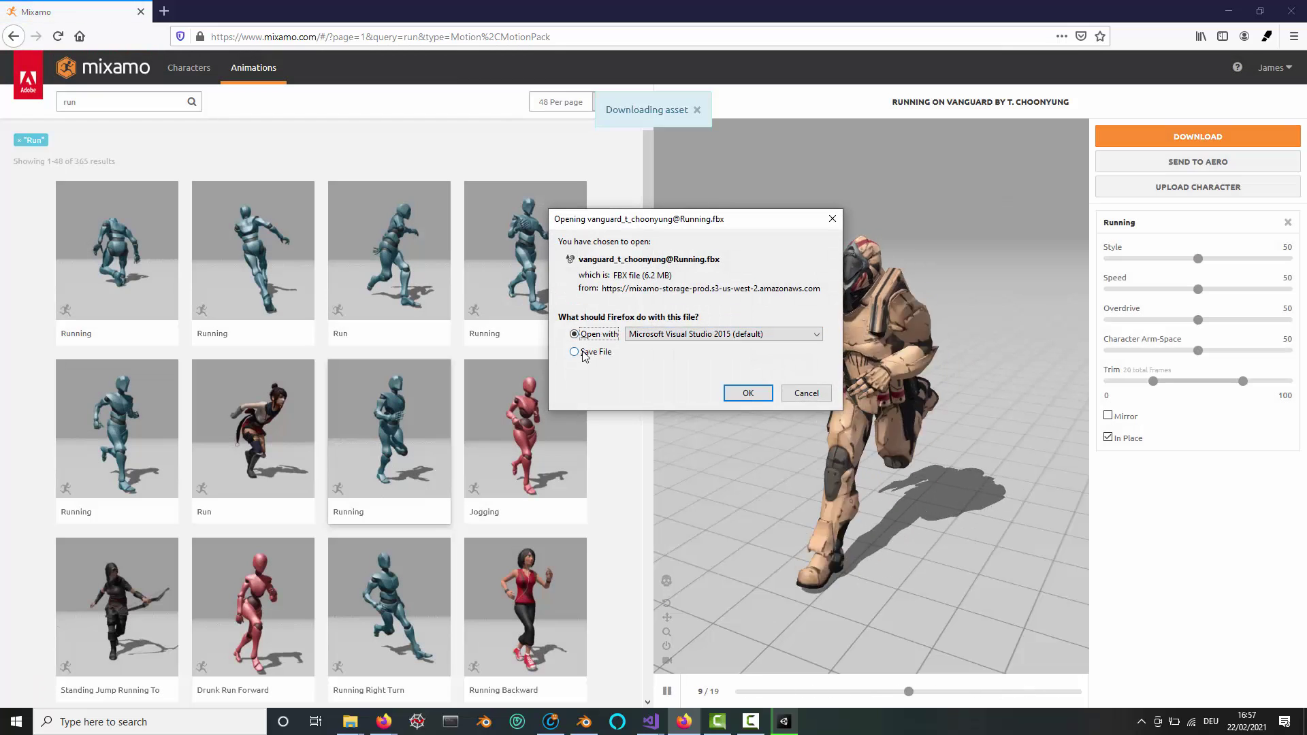
{"action": "left_click", "coordinate": [586, 352]}
{"action": "left_click", "coordinate": [747, 393]}
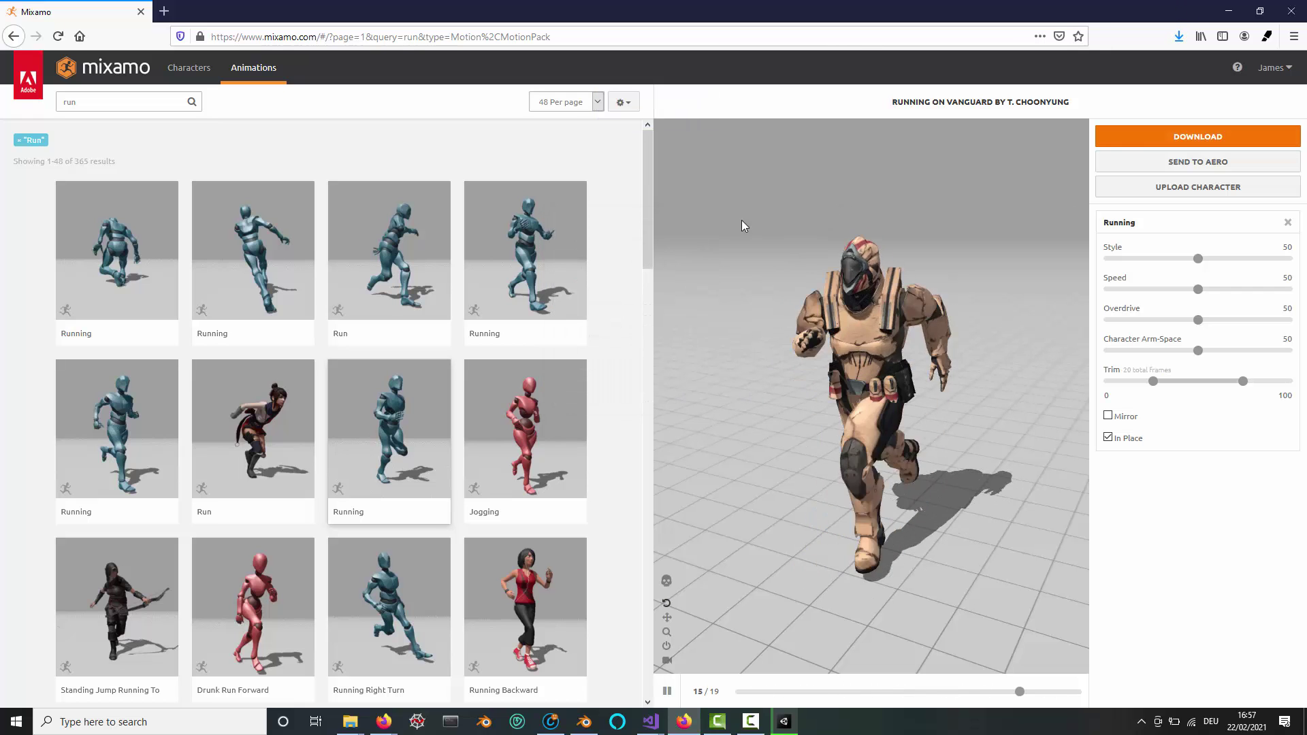
Step: Download the animation again in Collada (.dae) format and save Running.zip
{"action": "left_click", "coordinate": [1109, 136]}
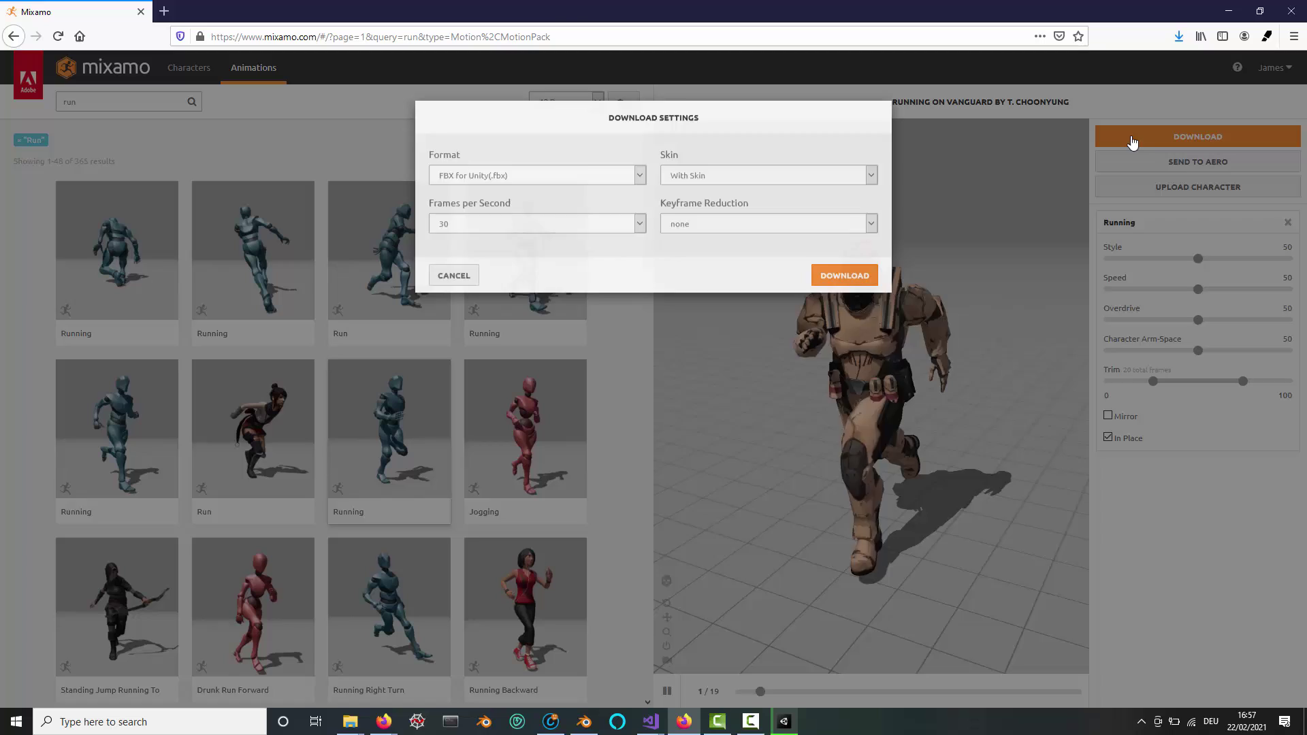
{"action": "left_click", "coordinate": [619, 193]}
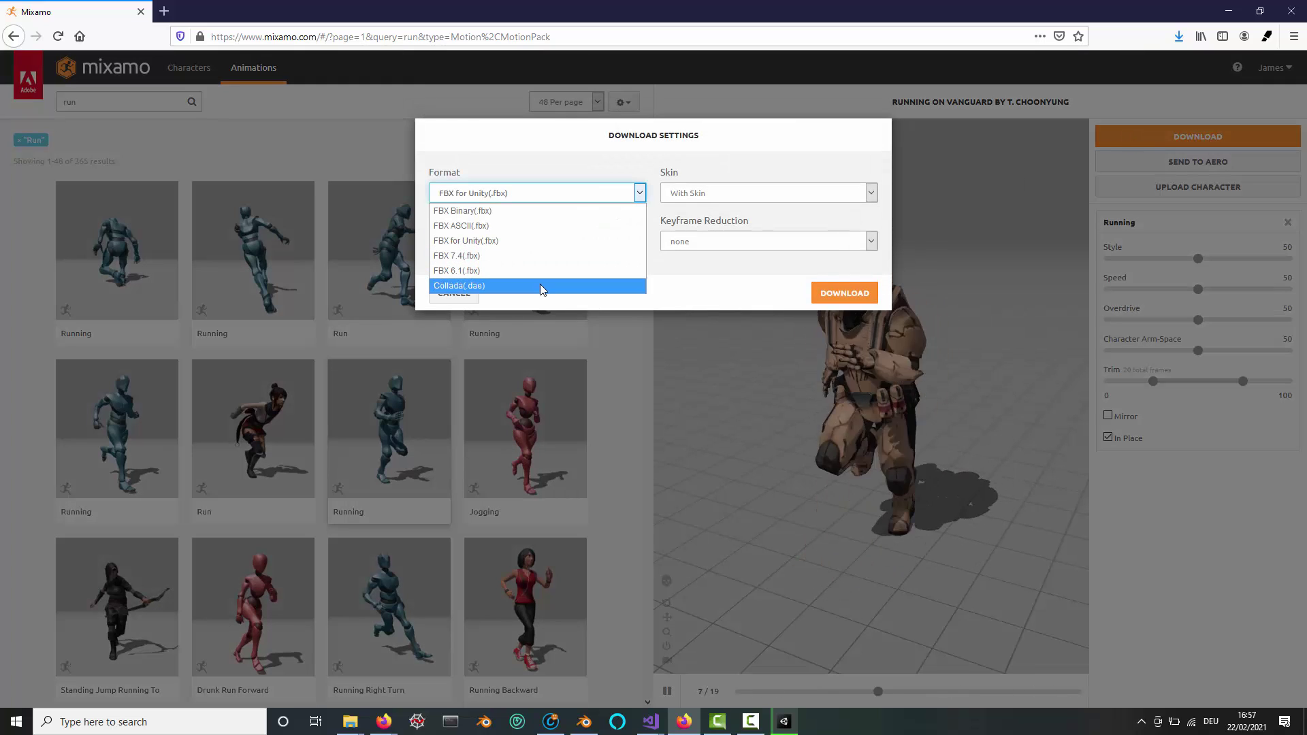
{"action": "left_click", "coordinate": [541, 284]}
{"action": "left_click", "coordinate": [844, 293]}
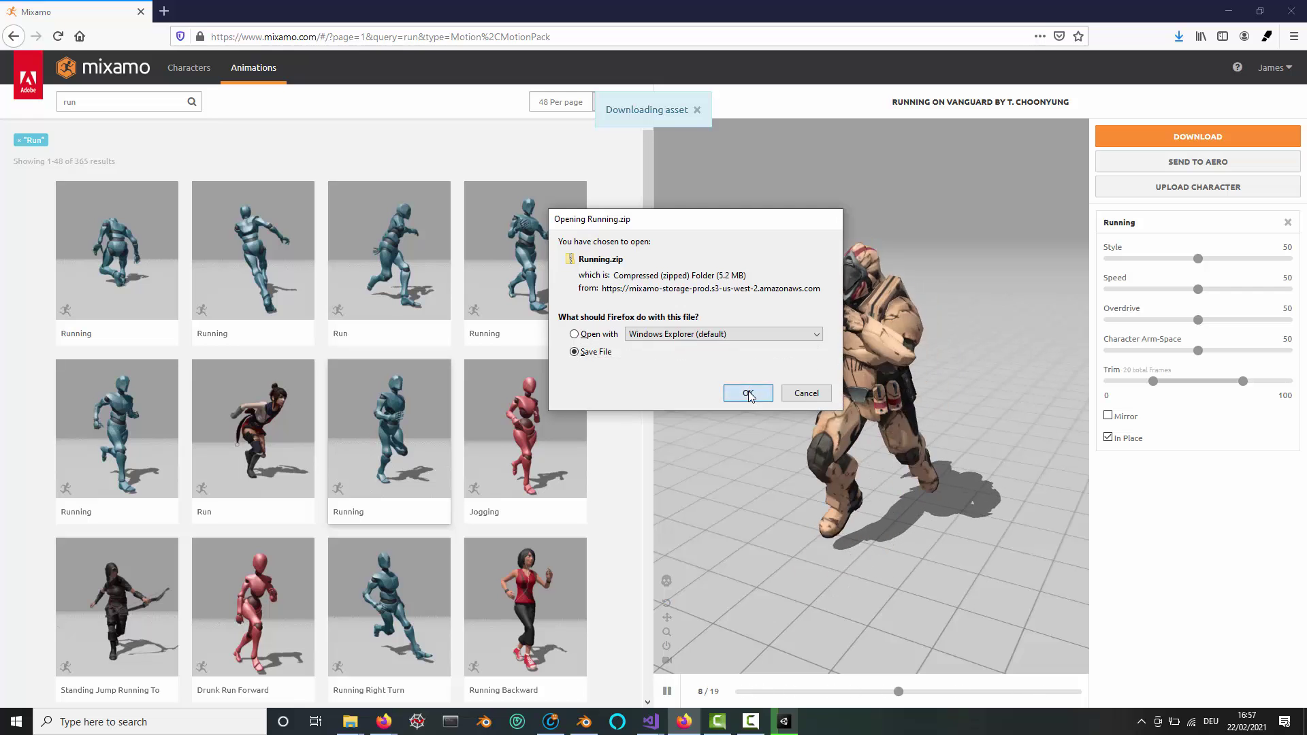
{"action": "key", "text": "Return"}
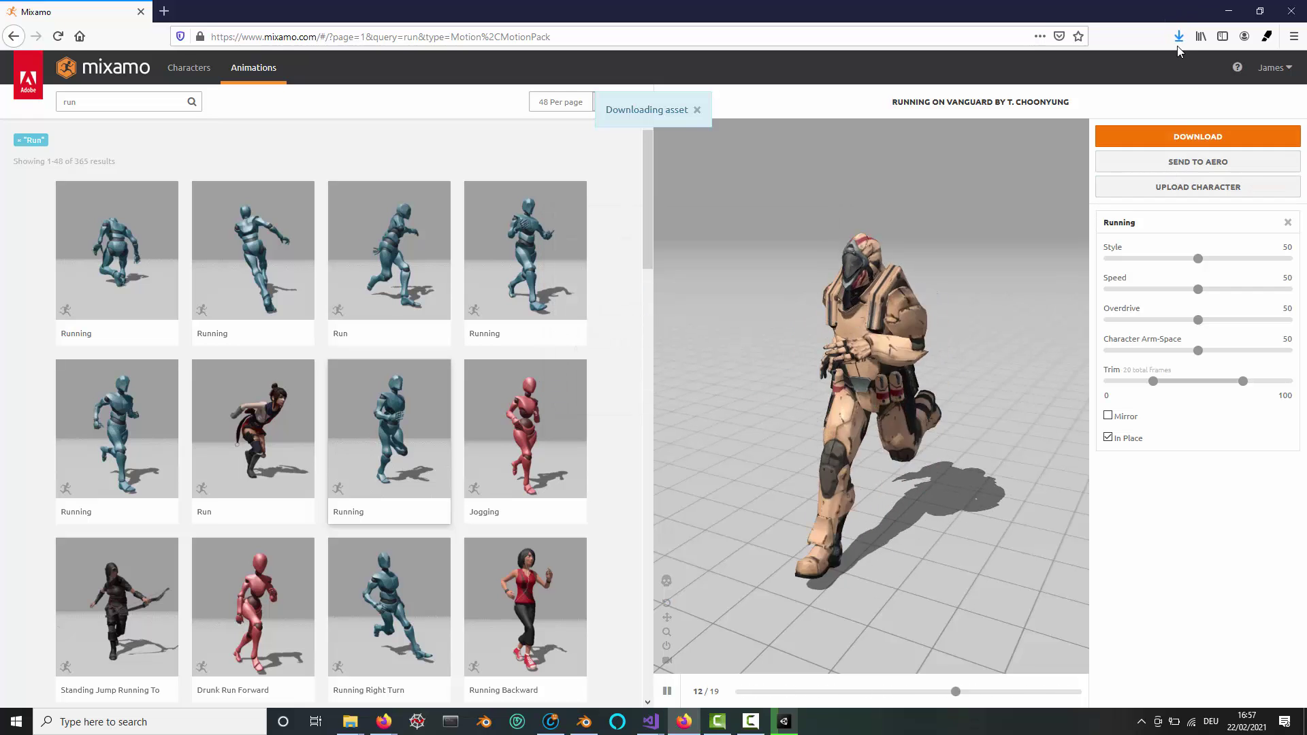
Step: Extract Running.zip in Downloads and open the Running folder holding textures and Running.dae
{"action": "left_click", "coordinate": [1178, 37]}
{"action": "left_click", "coordinate": [1179, 37]}
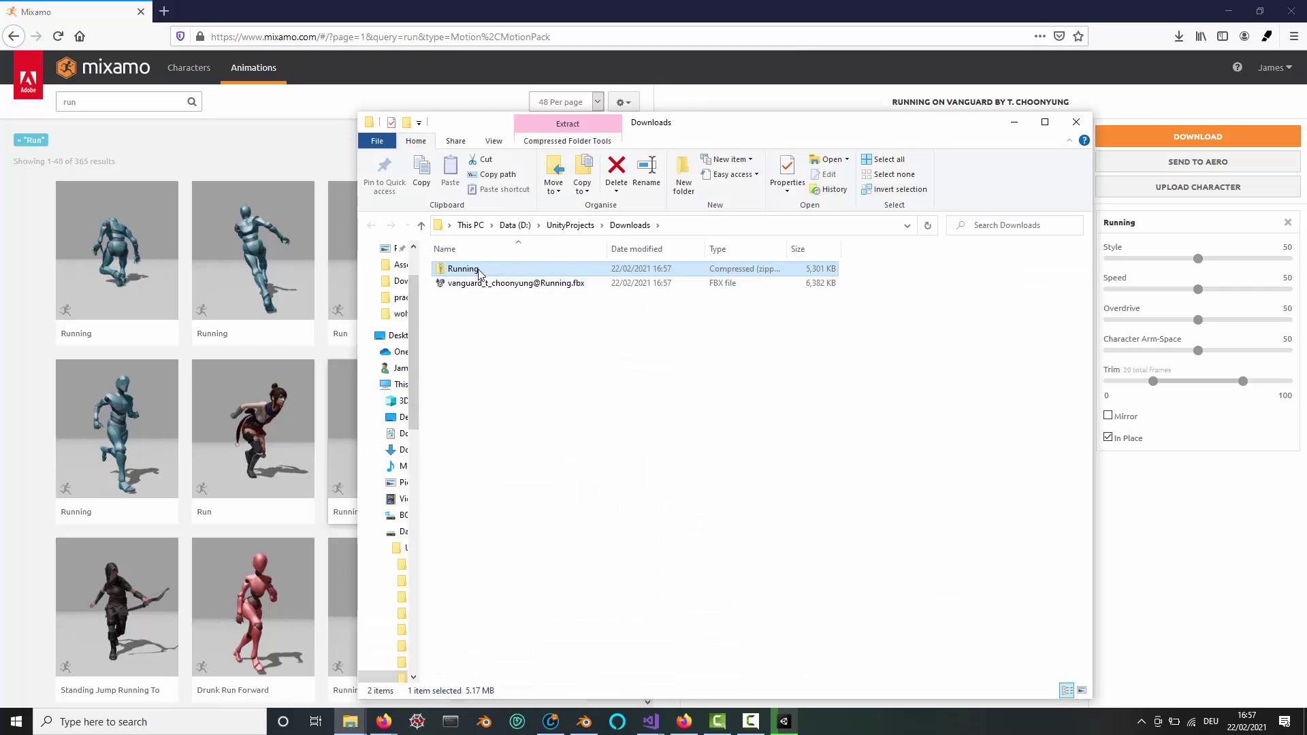
{"action": "right_click", "coordinate": [479, 274]}
{"action": "left_click", "coordinate": [689, 407]}
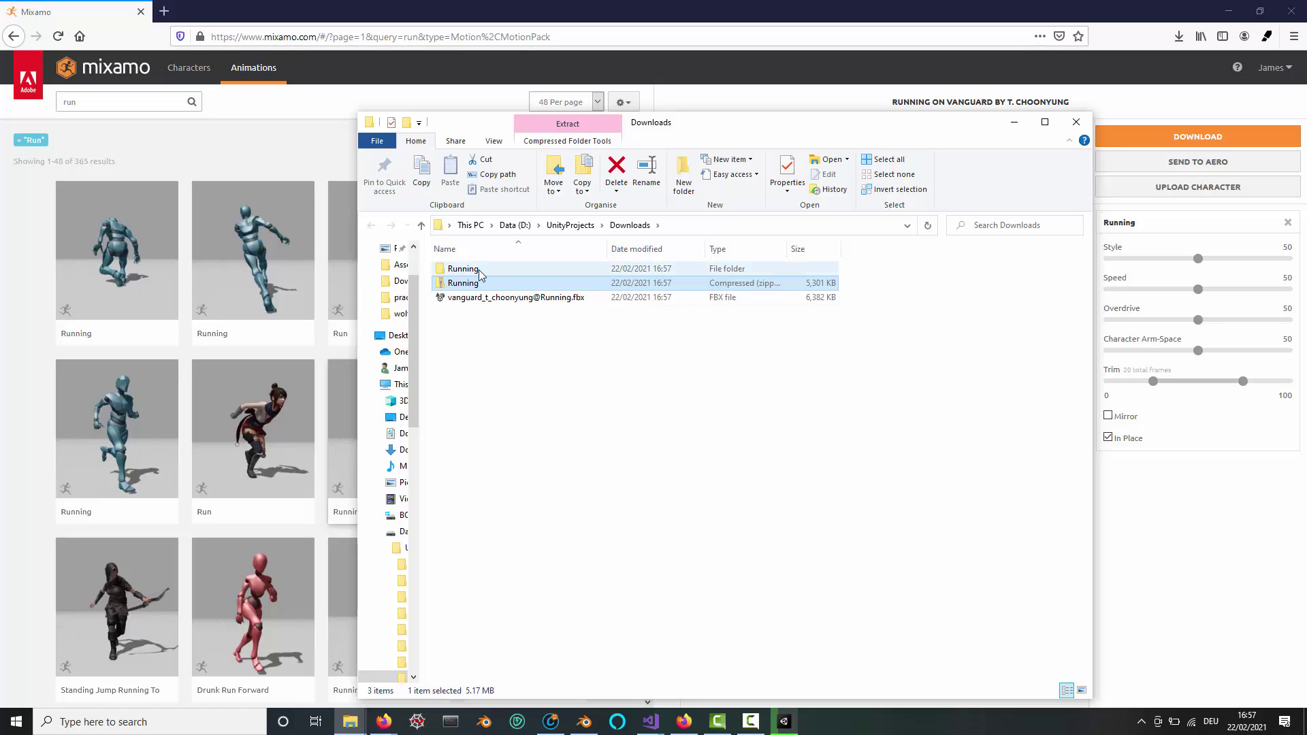
{"action": "double_click", "coordinate": [514, 270]}
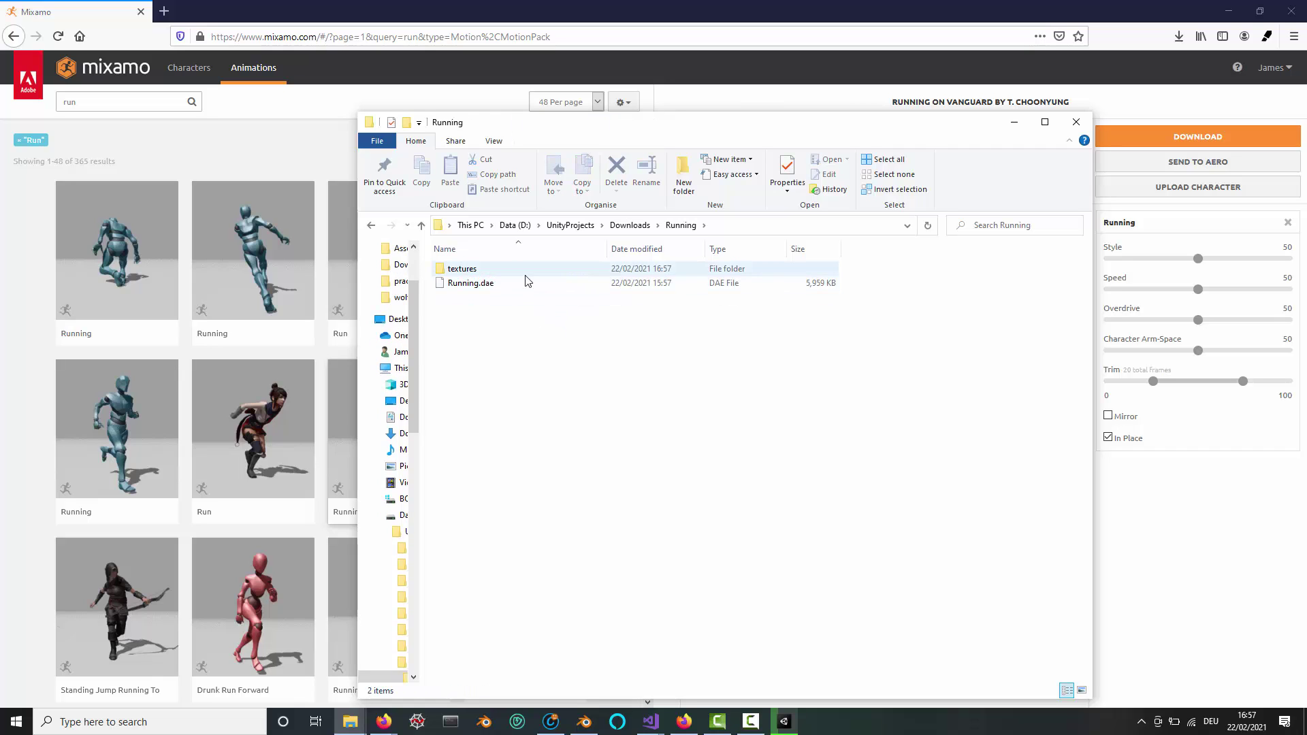
{"action": "left_click", "coordinate": [453, 269]}
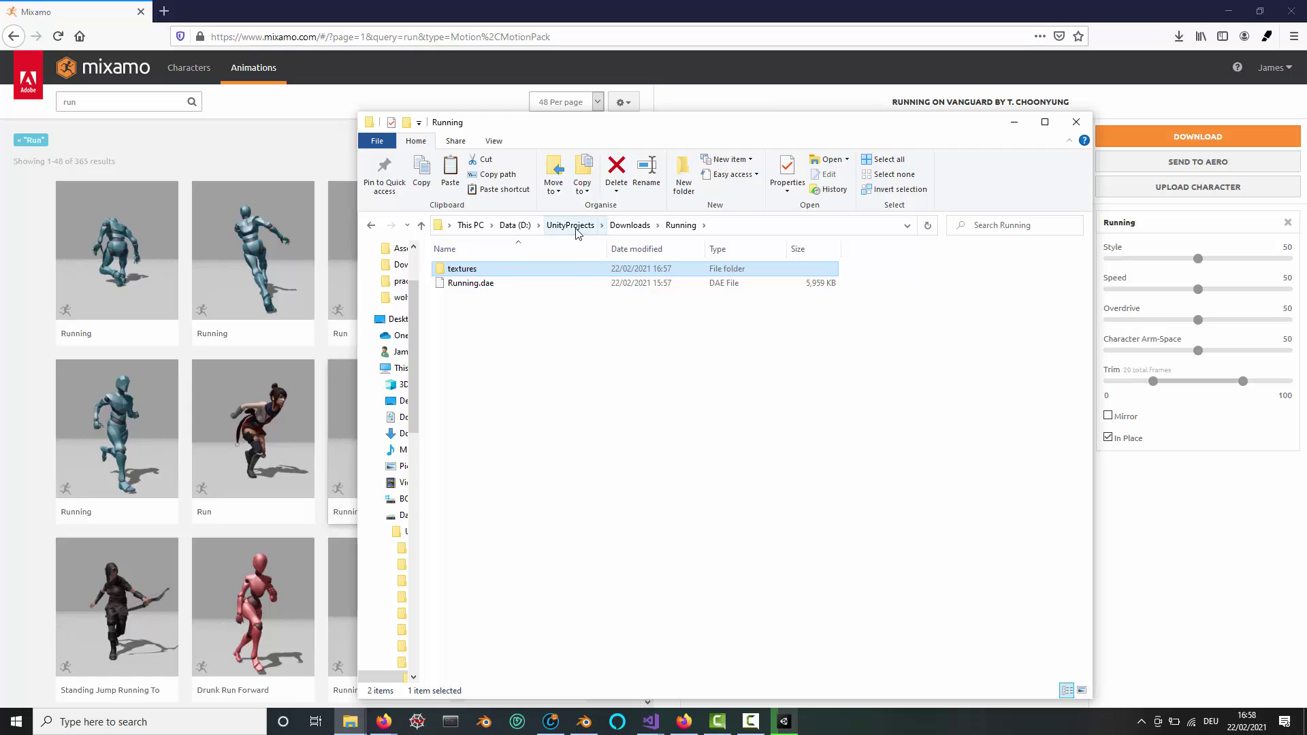
Step: Create a Player folder in SkyRun's Assets and paste the textures folder into it
{"action": "left_click", "coordinate": [570, 225]}
{"action": "double_click", "coordinate": [502, 297]}
{"action": "left_click", "coordinate": [490, 269]}
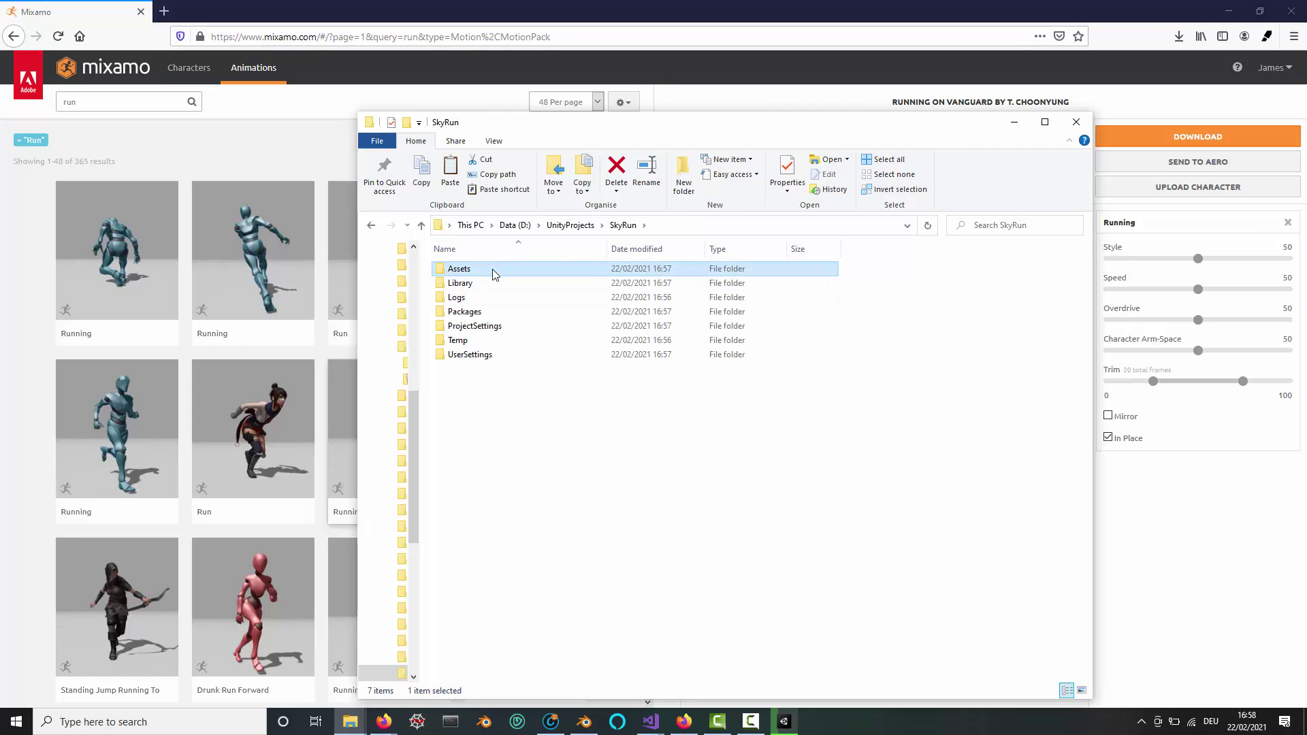
{"action": "double_click", "coordinate": [490, 269]}
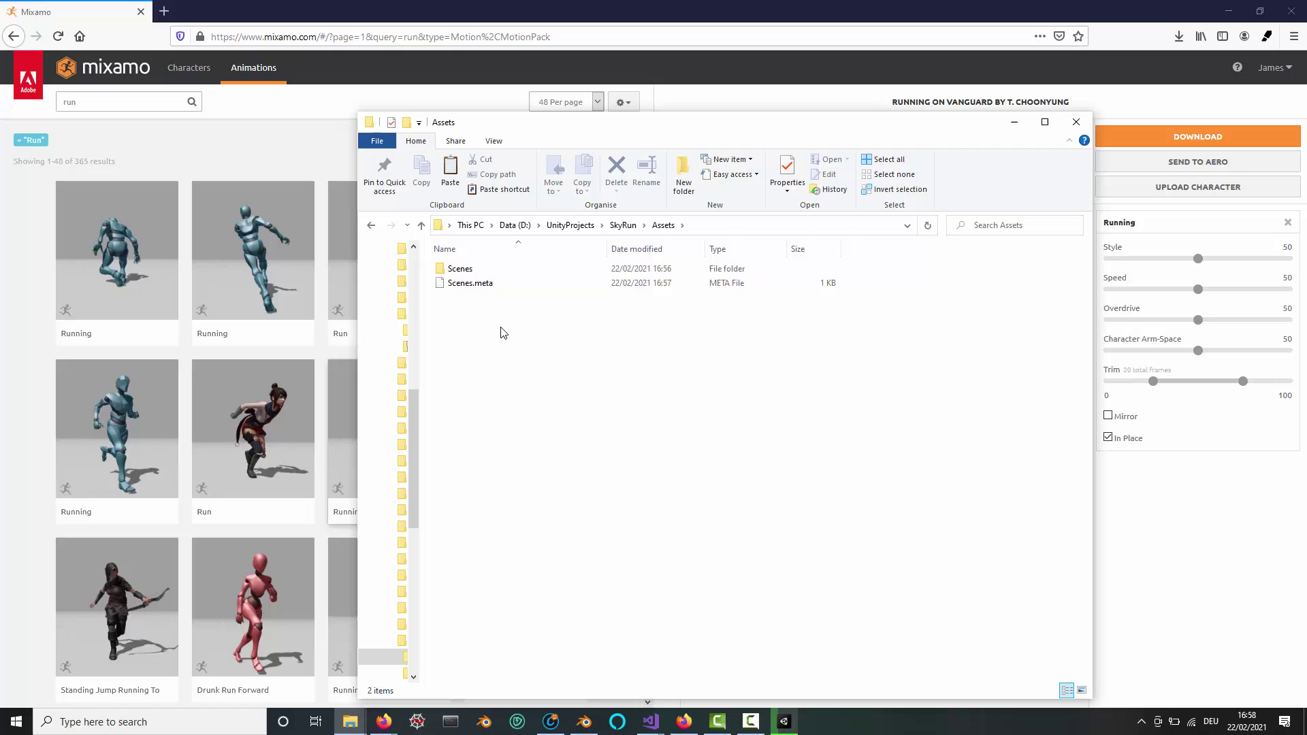
{"action": "key", "text": "ctrl+shift+n"}
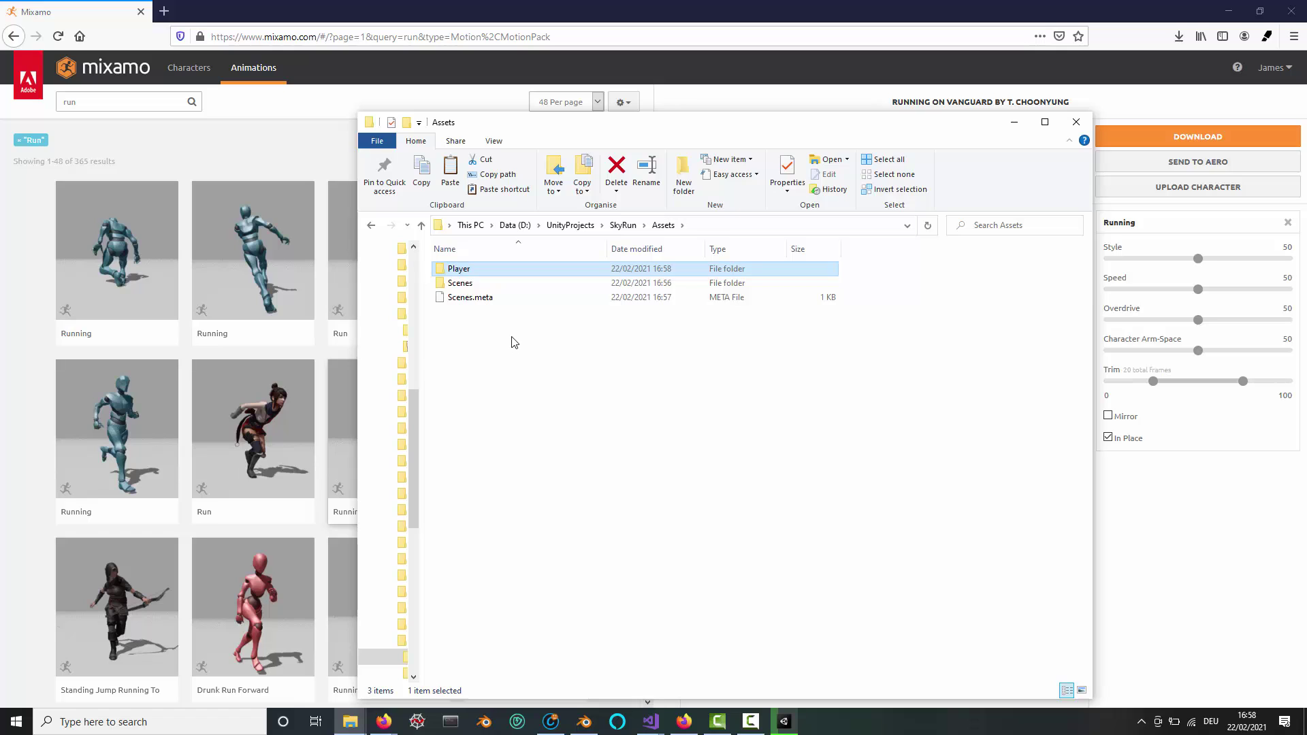
{"action": "double_click", "coordinate": [459, 269]}
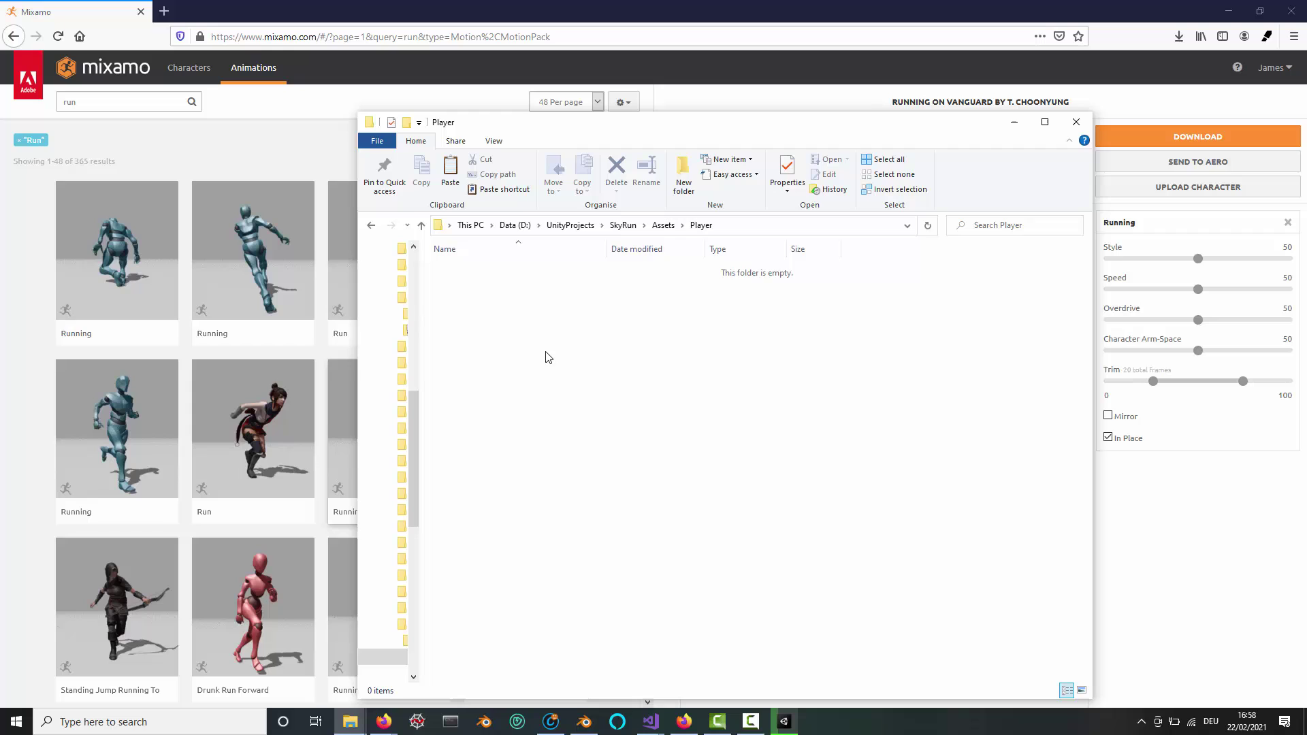
{"action": "key", "text": "ctrl+v"}
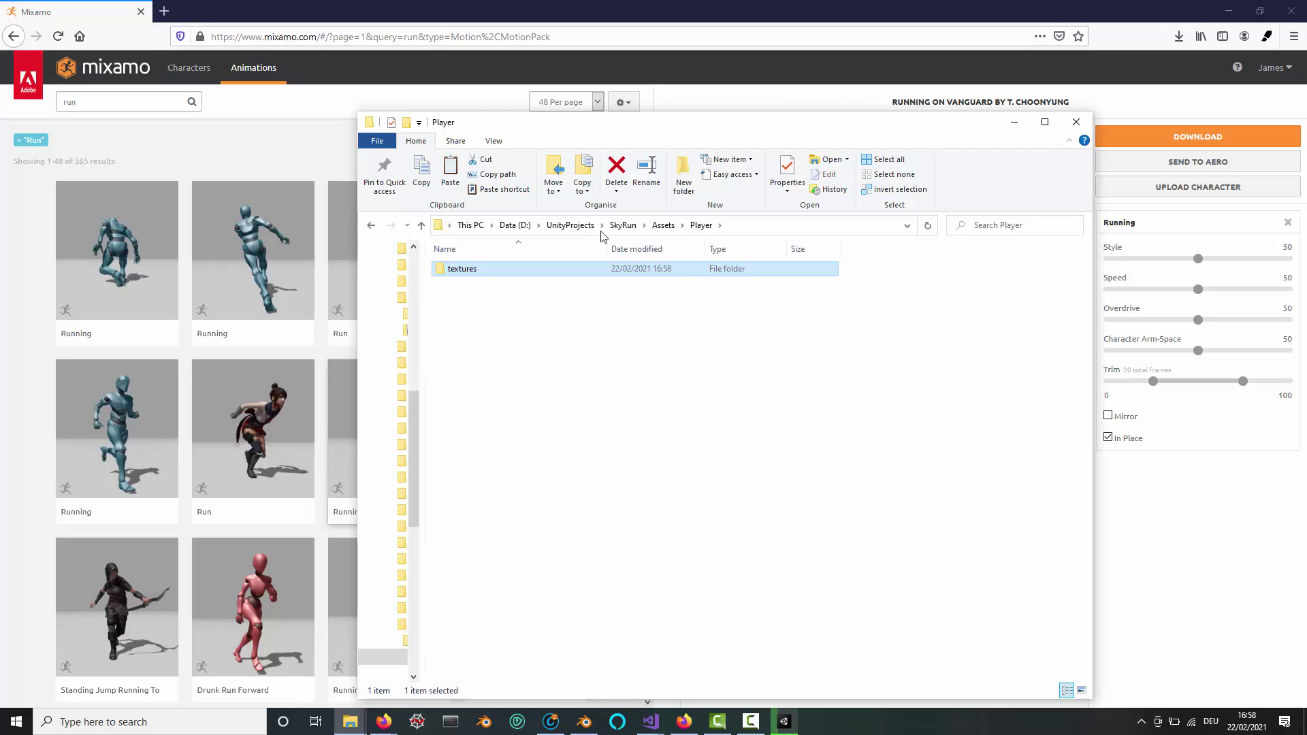
{"action": "left_click", "coordinate": [579, 231]}
{"action": "double_click", "coordinate": [463, 269]}
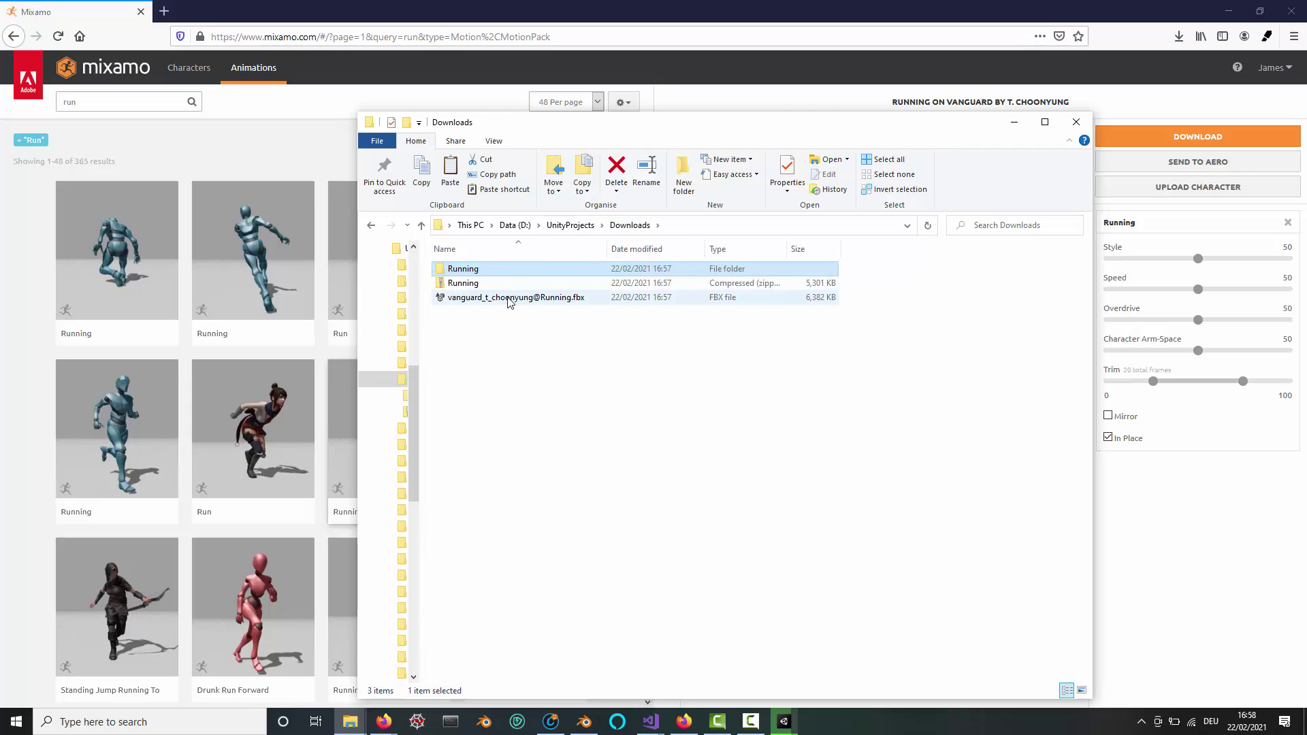
{"action": "left_click", "coordinate": [509, 298]}
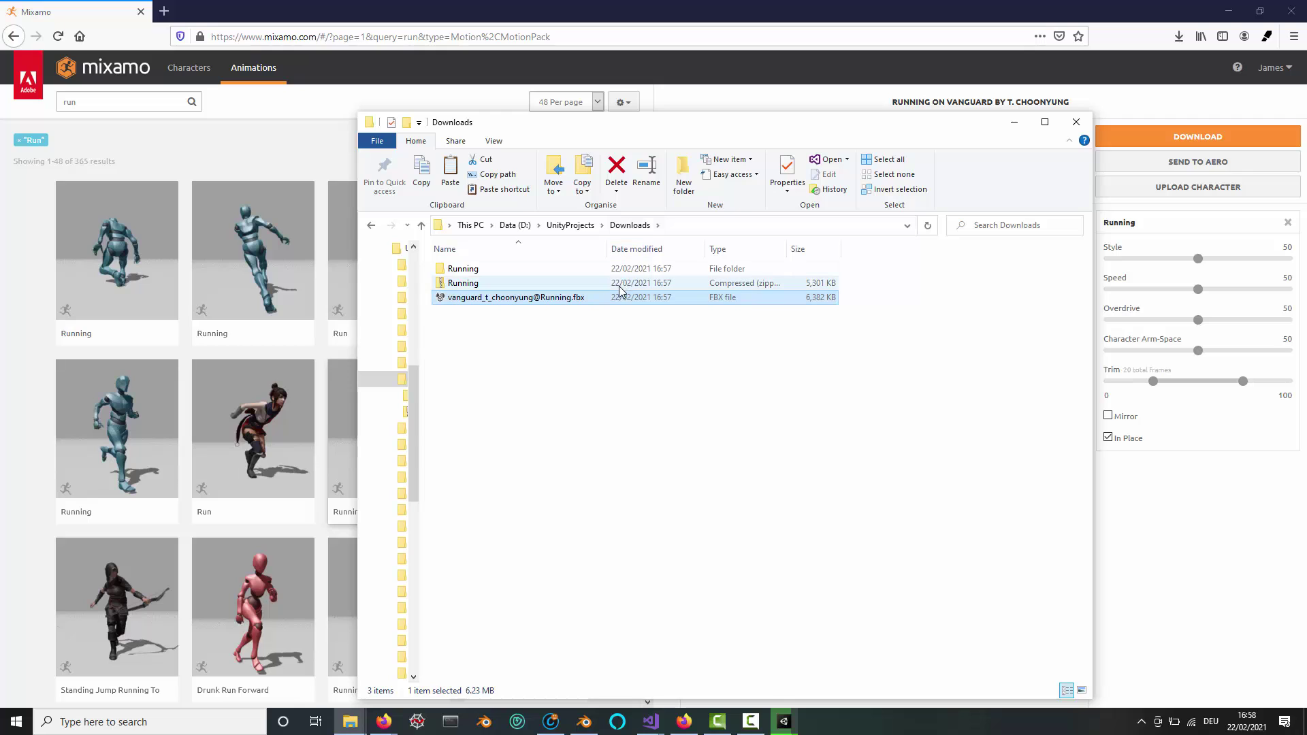
{"action": "key", "text": "alt+Left"}
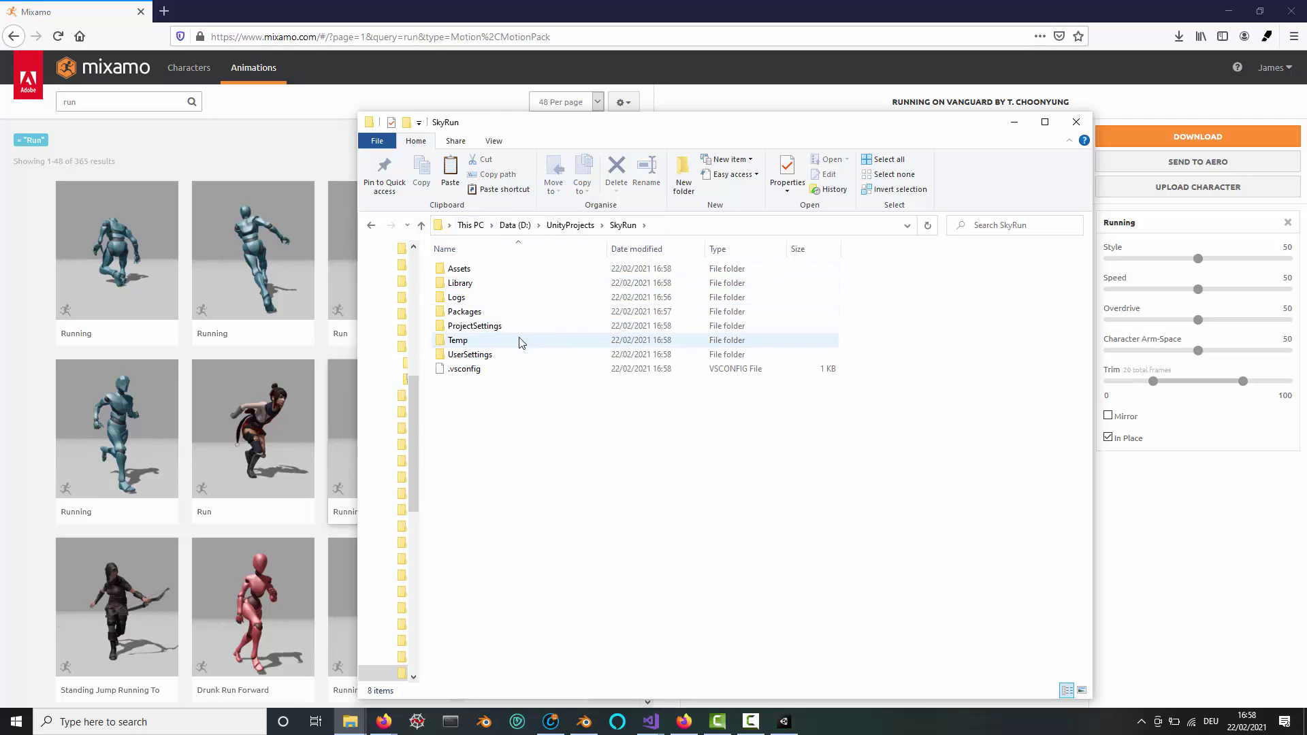
{"action": "double_click", "coordinate": [490, 270]}
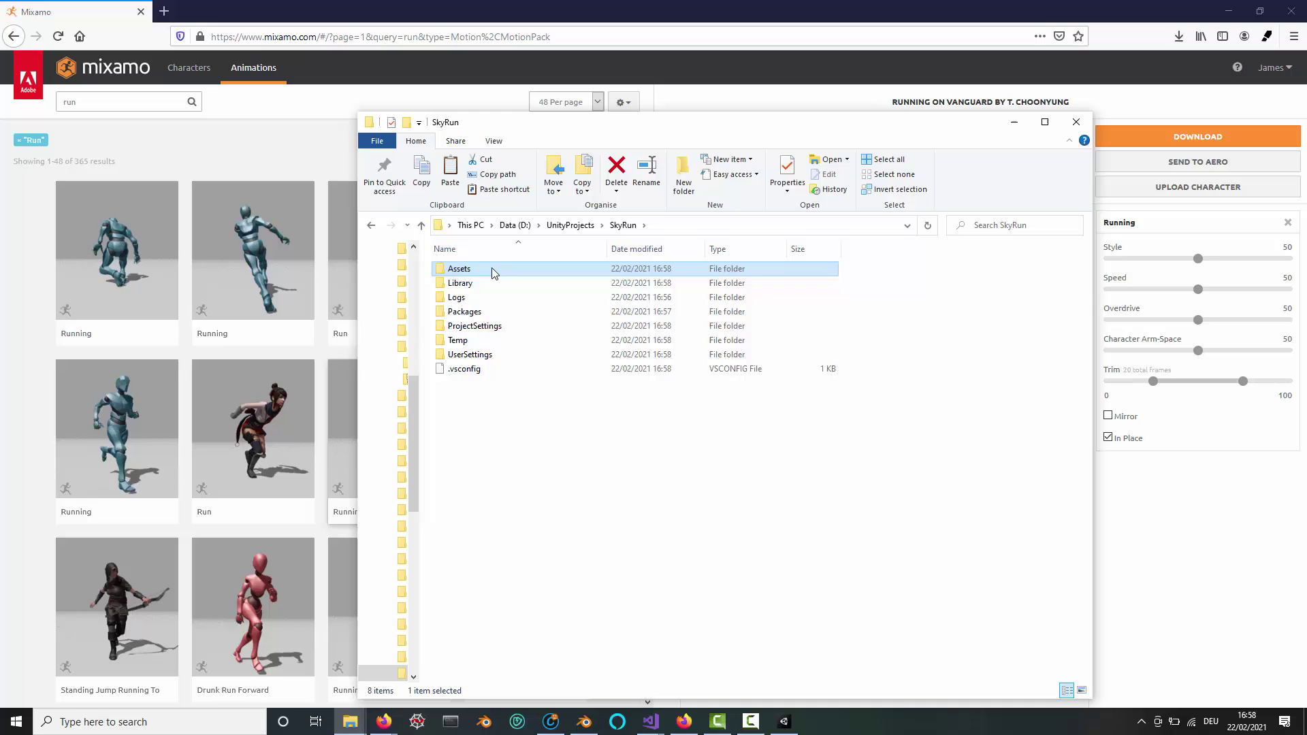
{"action": "double_click", "coordinate": [495, 271]}
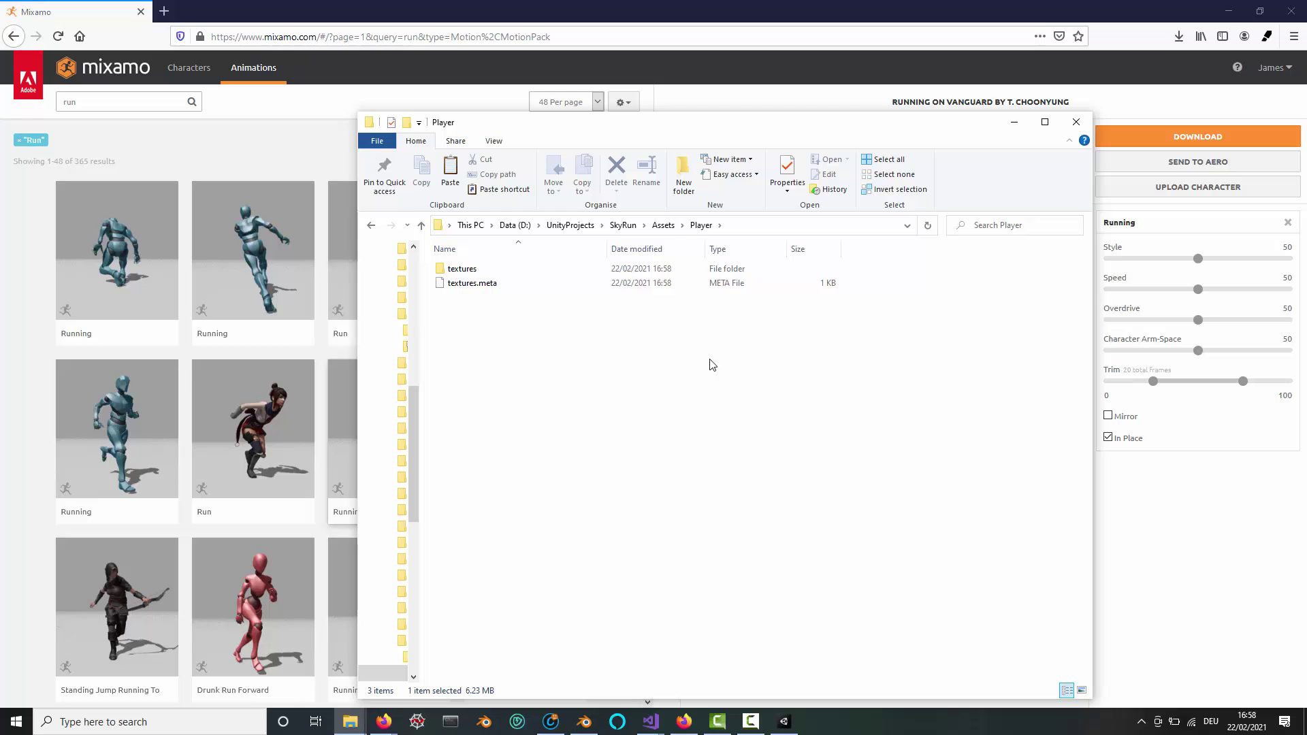
Step: In the SkyRun editor, fix the vanguard normal texture by marking it as a normal map
{"action": "left_click", "coordinate": [1014, 124]}
{"action": "mouse_move", "coordinate": [784, 720]}
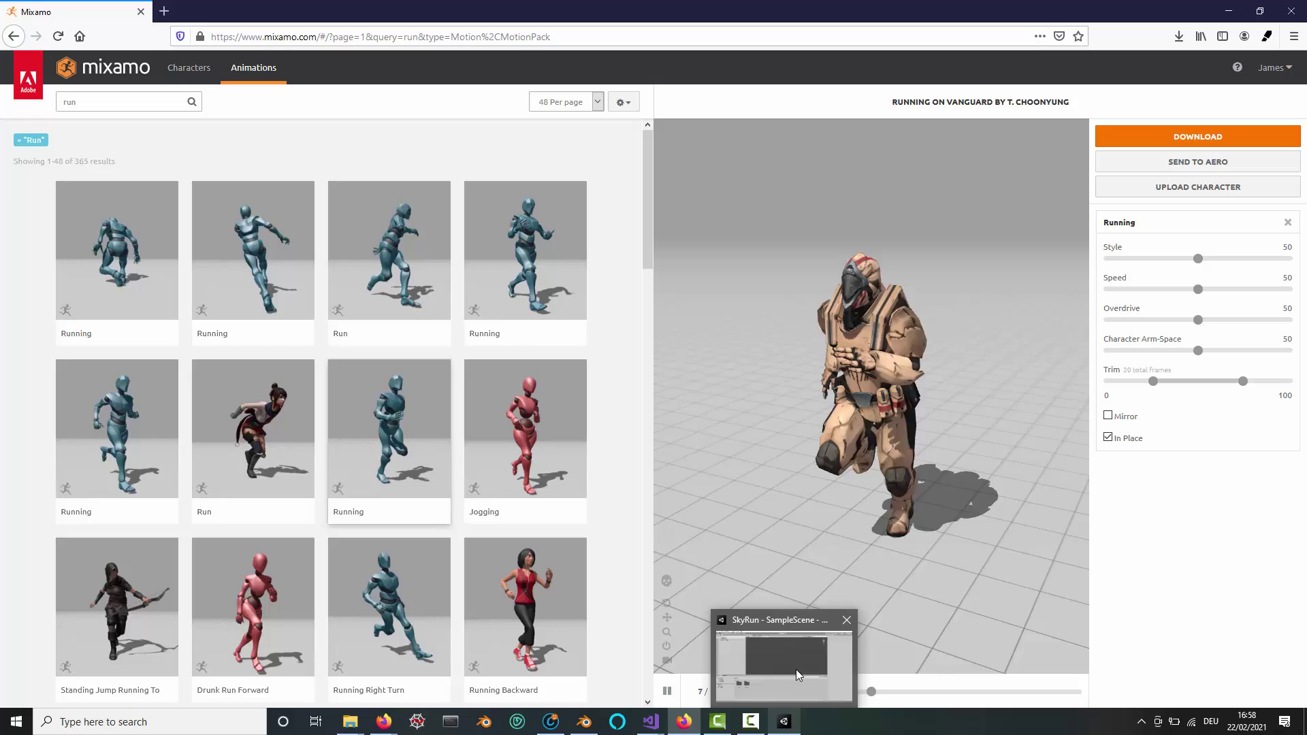
{"action": "left_click", "coordinate": [798, 670]}
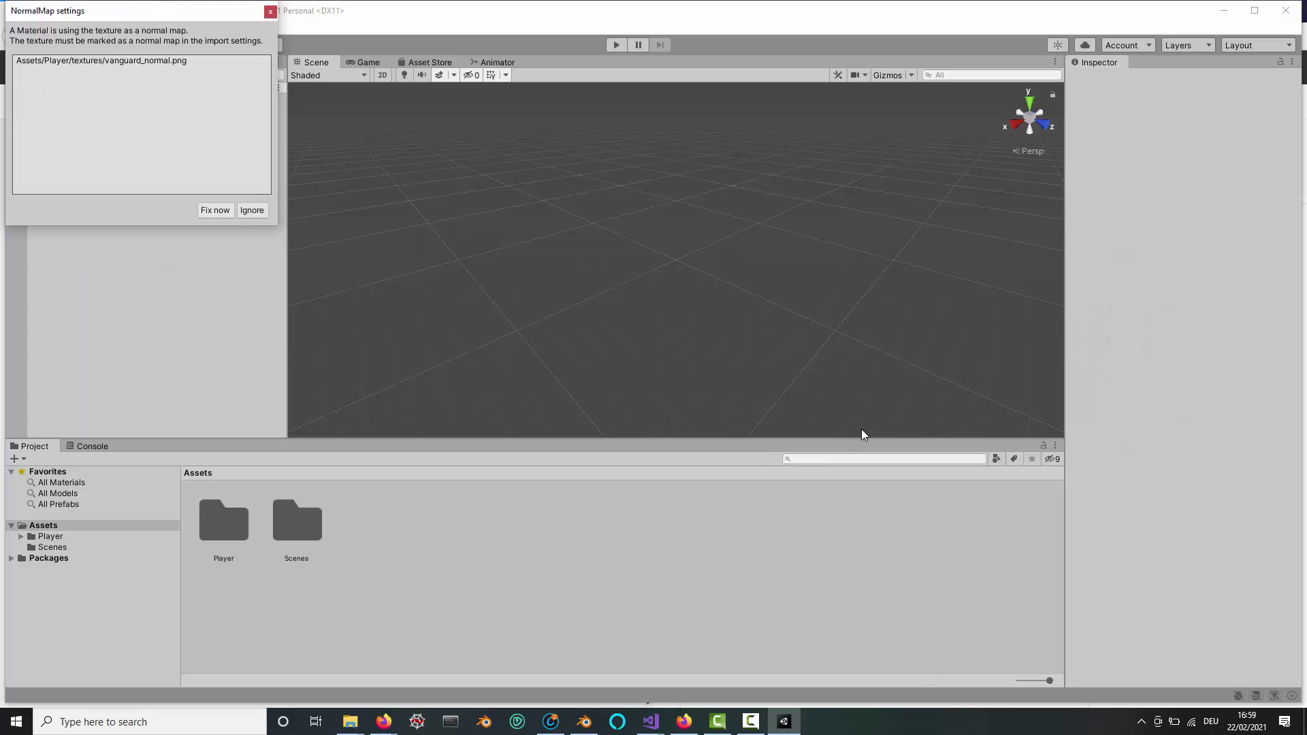
{"action": "left_click", "coordinate": [215, 210]}
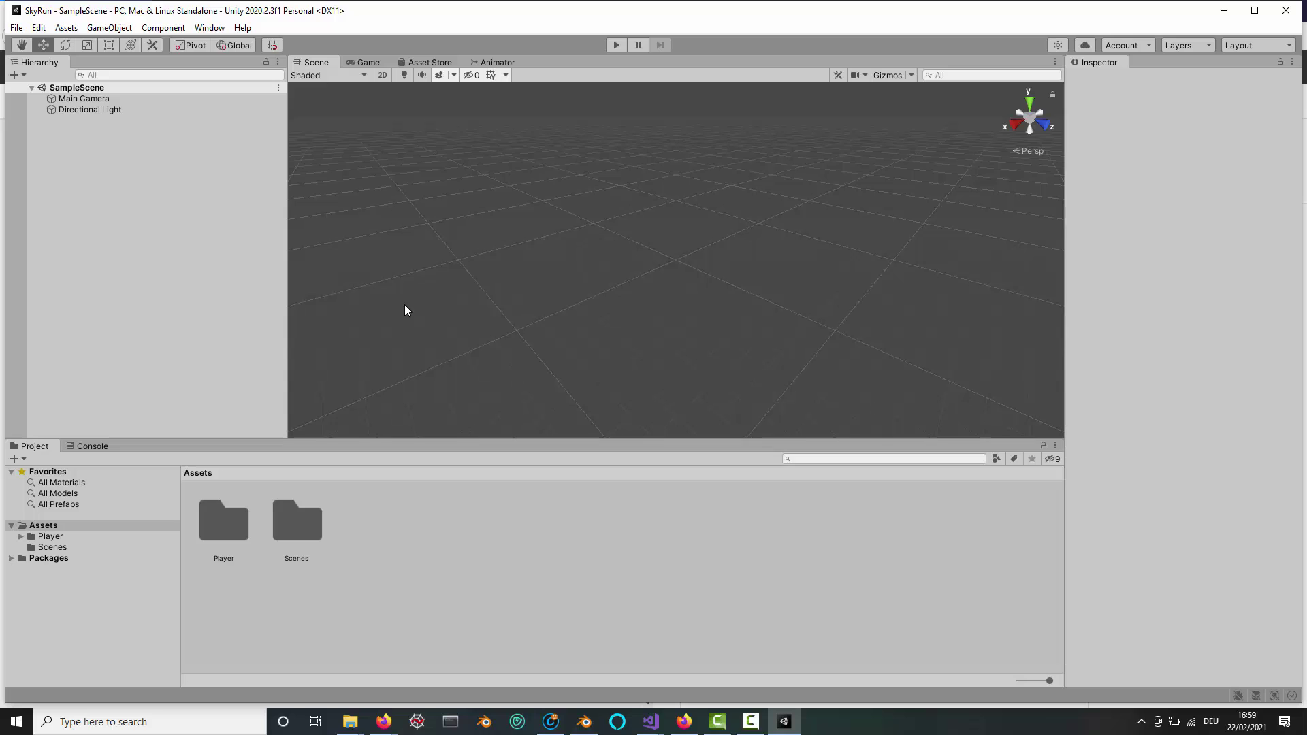
Step: Create Materials and Scripts folders under Assets
{"action": "right_click", "coordinate": [52, 526]}
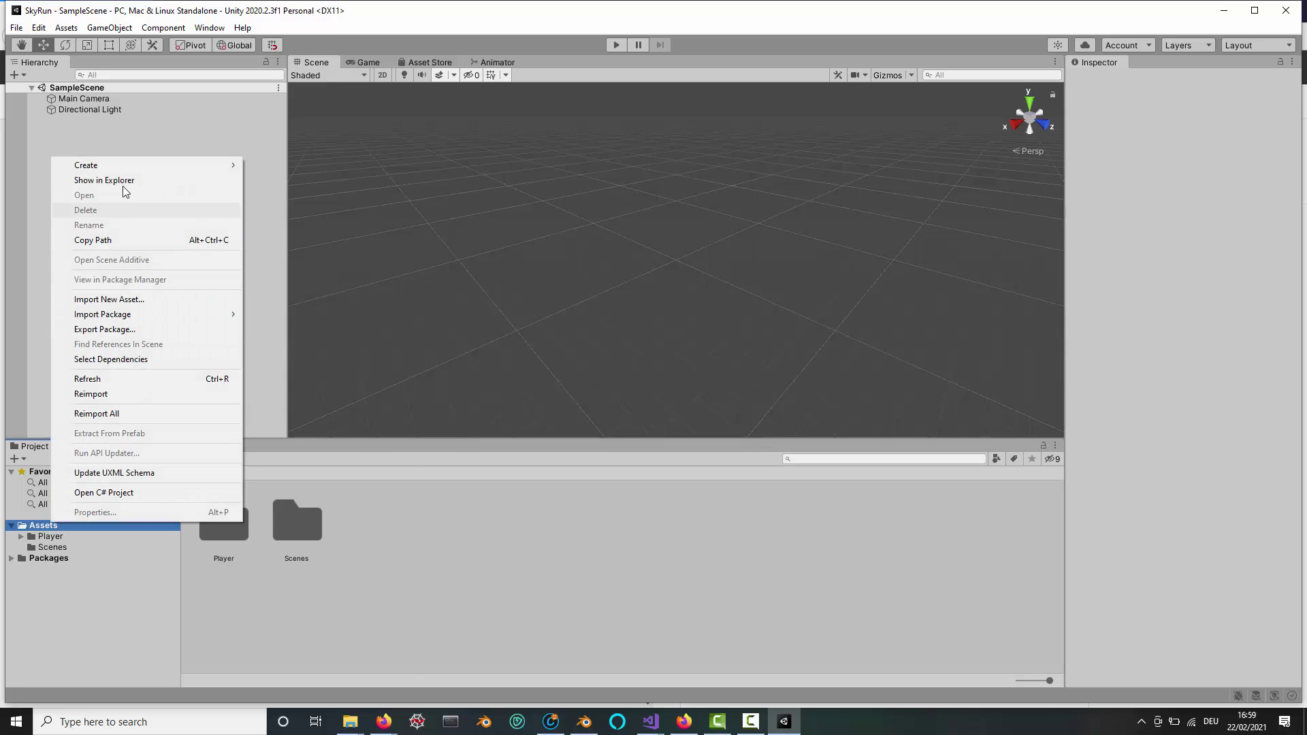
{"action": "mouse_move", "coordinate": [139, 165]}
{"action": "left_click", "coordinate": [295, 165]}
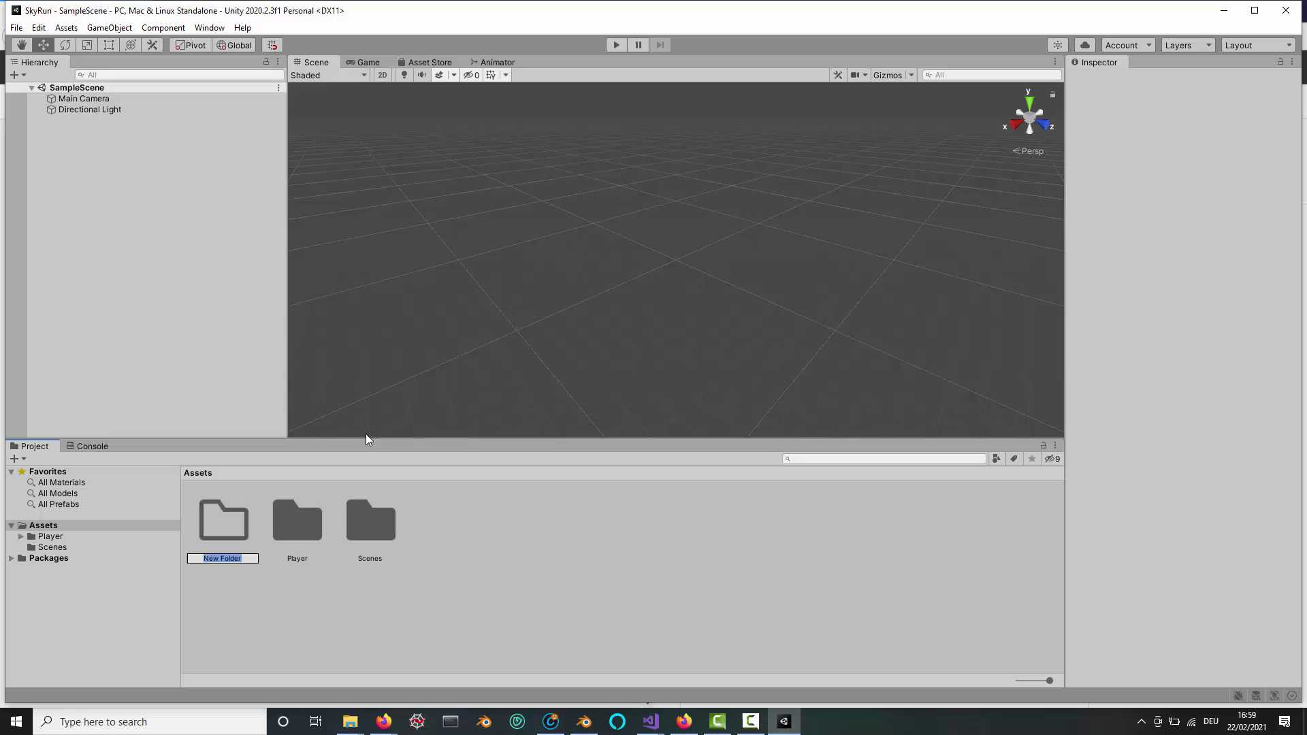
{"action": "type", "text": "Materials"}
{"action": "key", "text": "Return"}
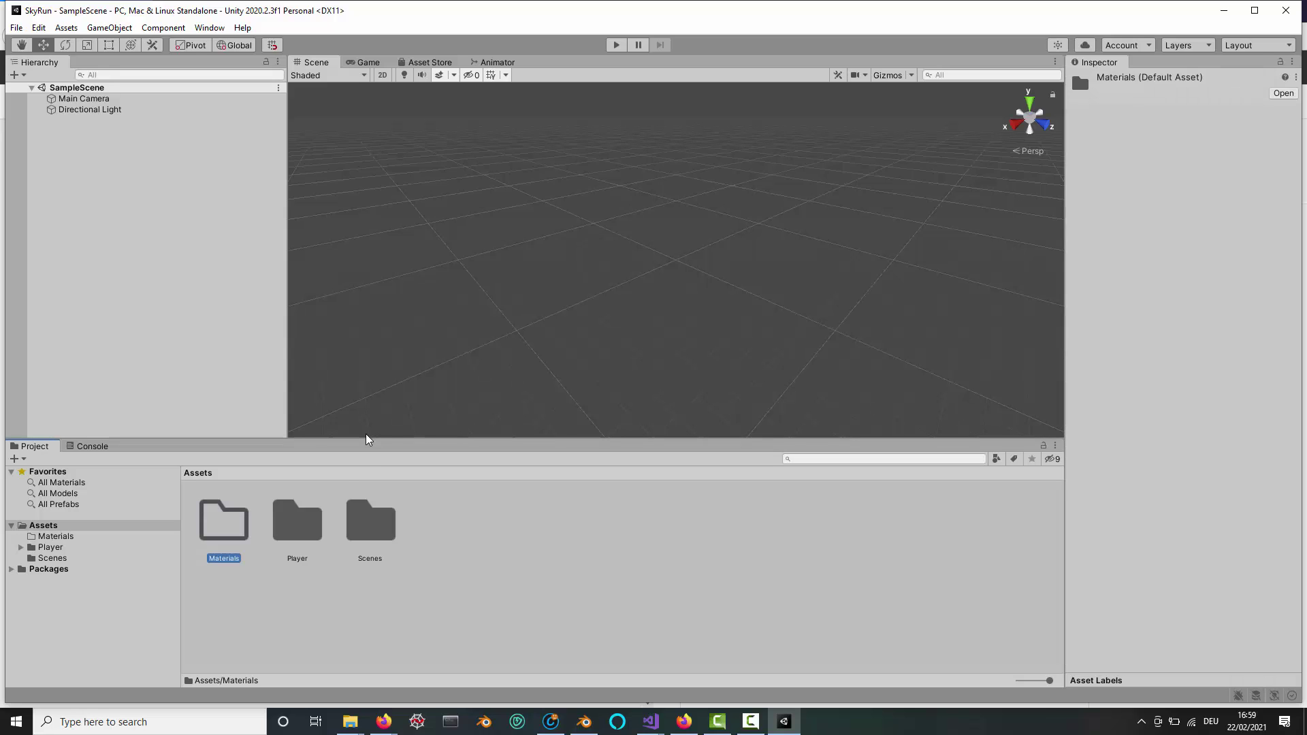
{"action": "right_click", "coordinate": [63, 528]}
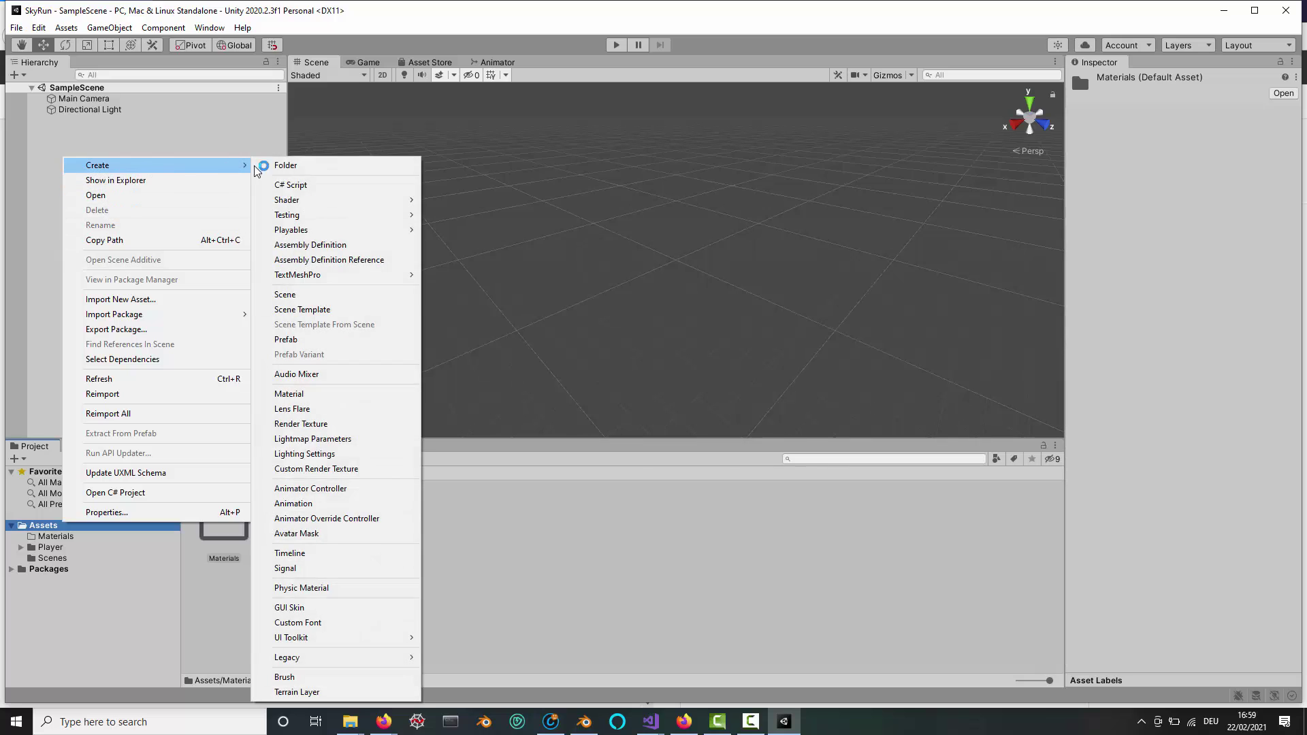
{"action": "left_click", "coordinate": [266, 166]}
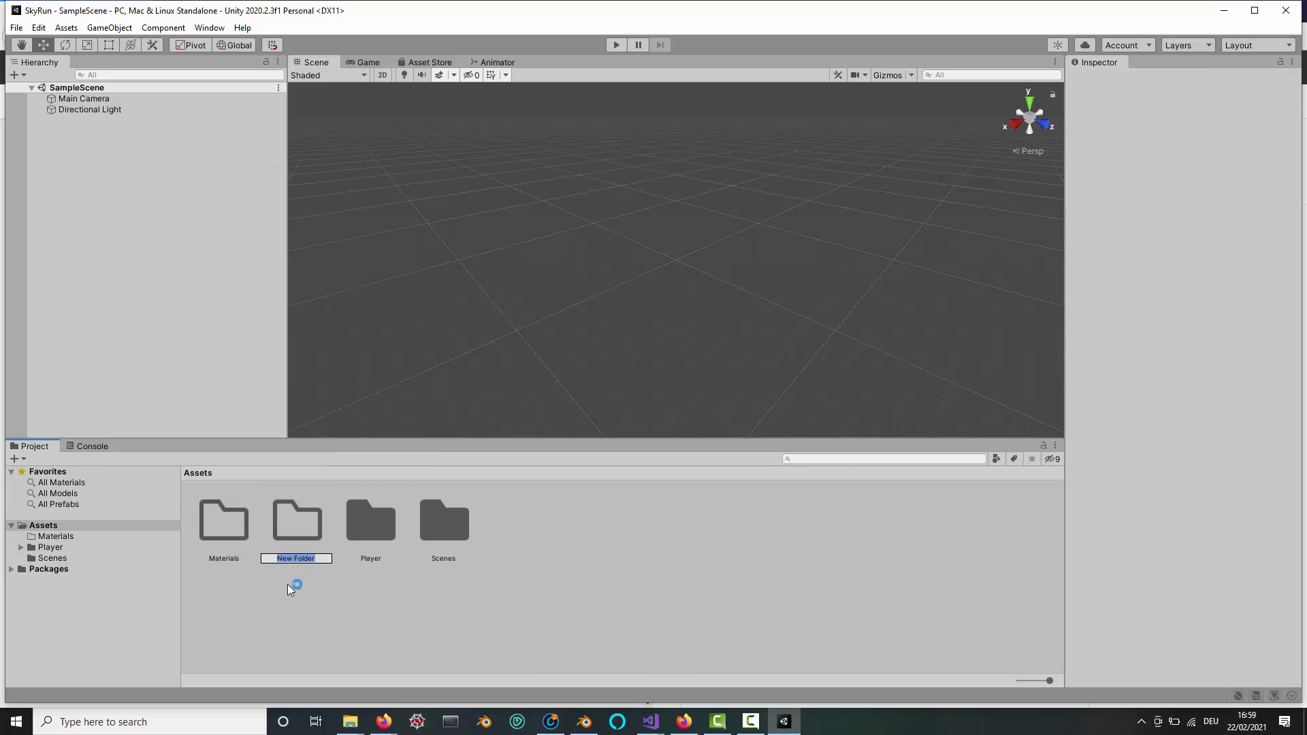
{"action": "type", "text": "Scripts"}
{"action": "key", "text": "Return"}
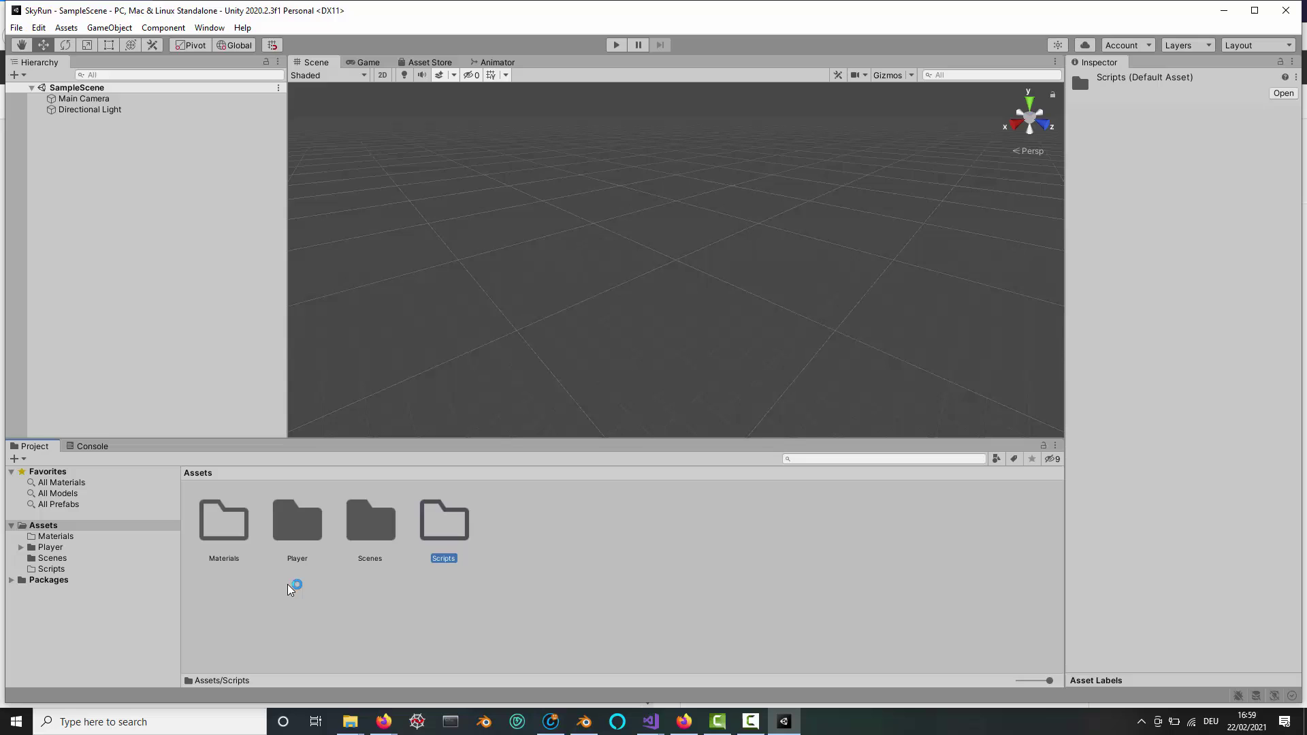
Step: Create a Prefabs folder under Assets
{"action": "right_click", "coordinate": [52, 527]}
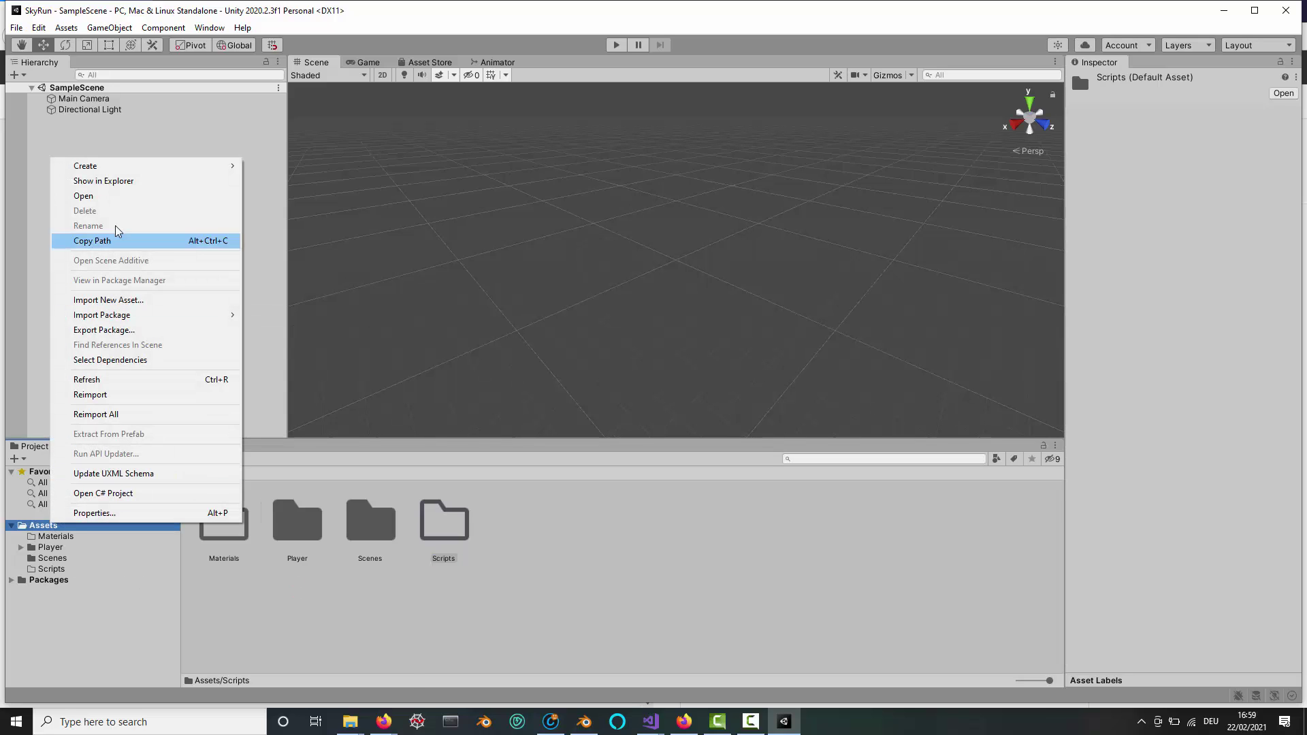
{"action": "mouse_move", "coordinate": [183, 166]}
{"action": "left_click", "coordinate": [312, 166]}
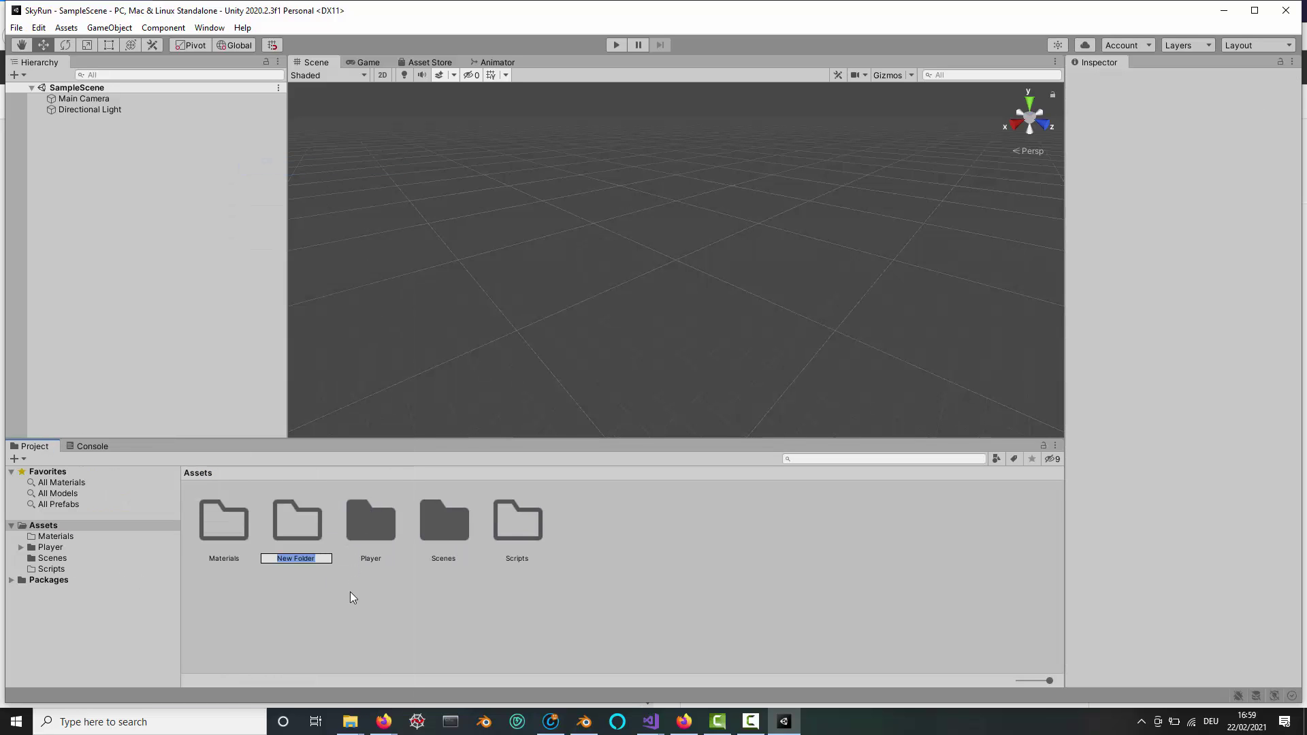
{"action": "type", "text": "Prefabs"}
{"action": "key", "text": "Return"}
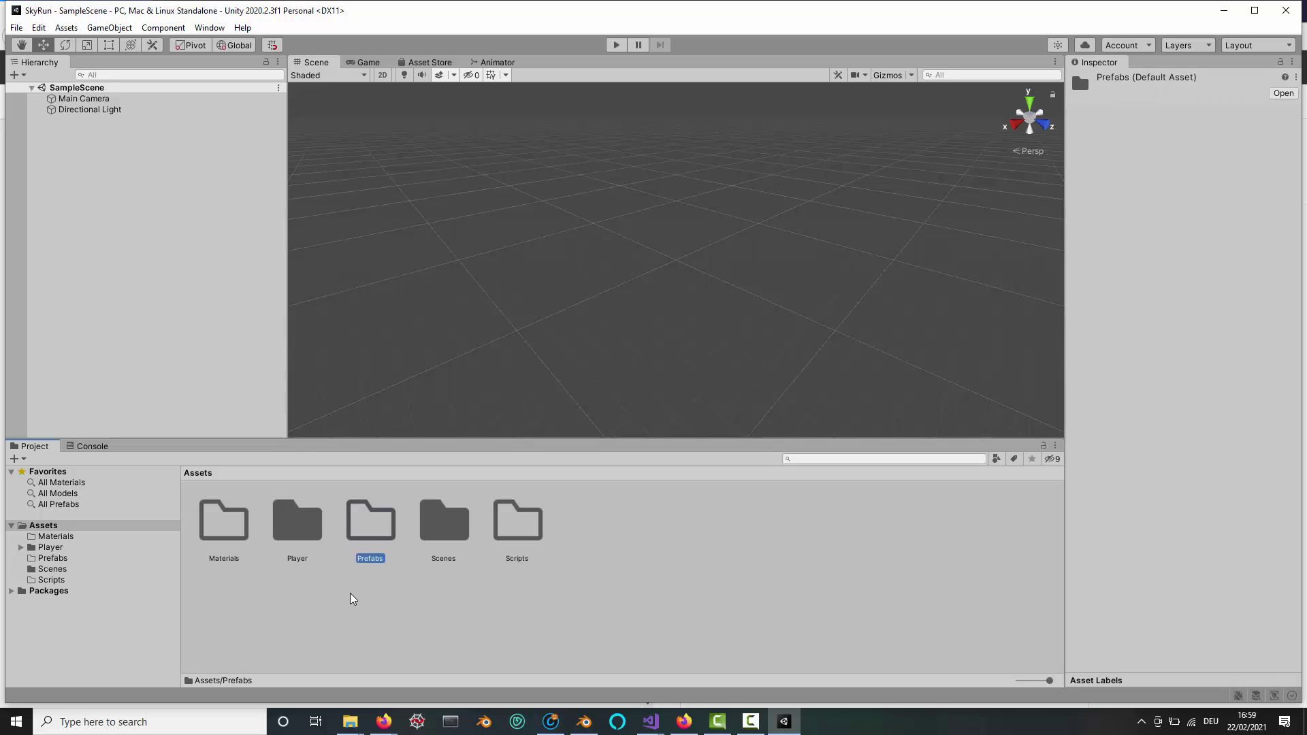
{"action": "left_click", "coordinate": [457, 584]}
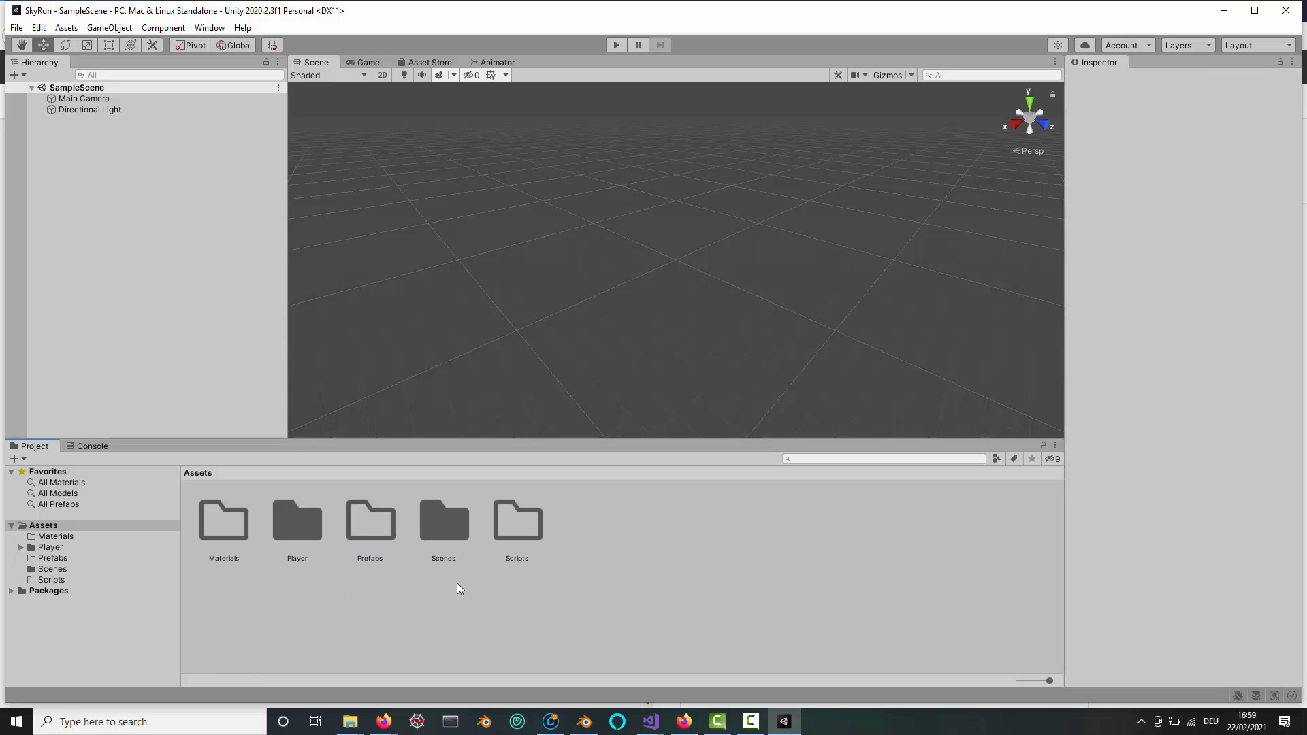
Step: Add a Cube to the scene from the Hierarchy's 3D Object menu
{"action": "right_click", "coordinate": [125, 161]}
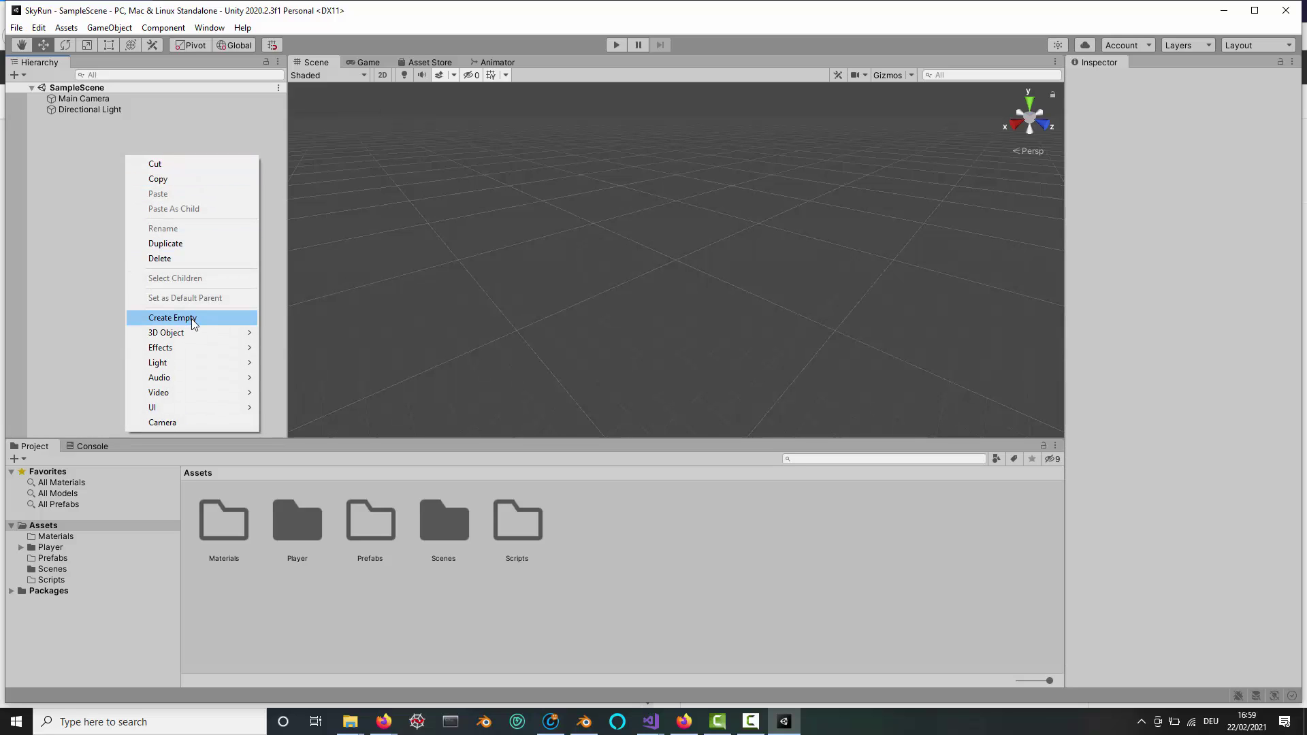
{"action": "mouse_move", "coordinate": [198, 335]}
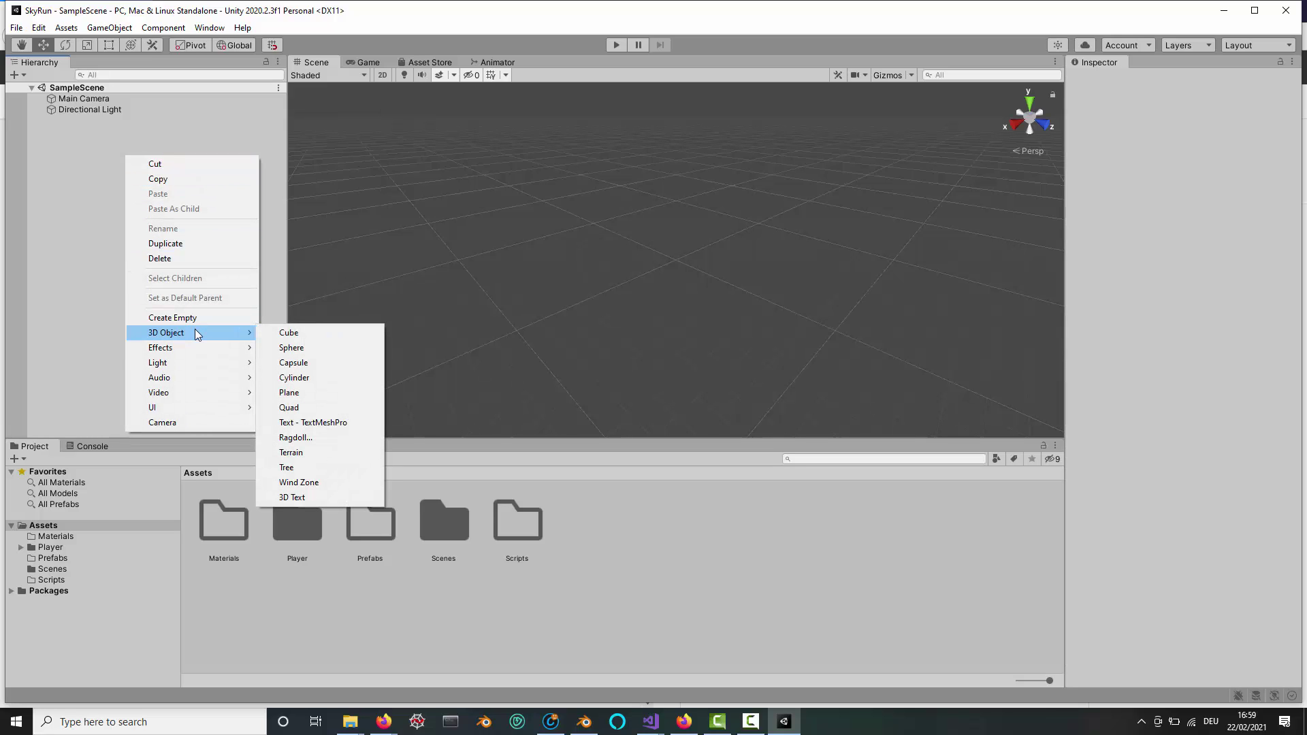
{"action": "left_click", "coordinate": [293, 334]}
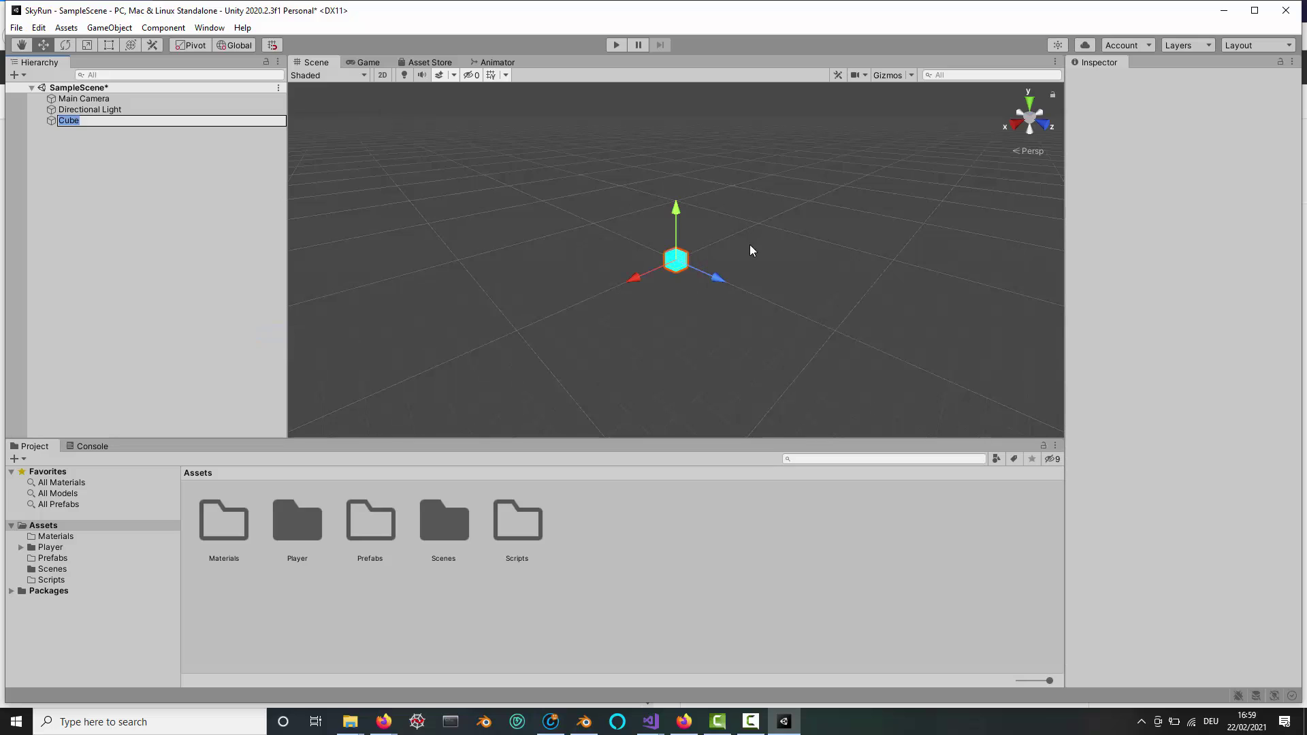
{"action": "left_click", "coordinate": [76, 149]}
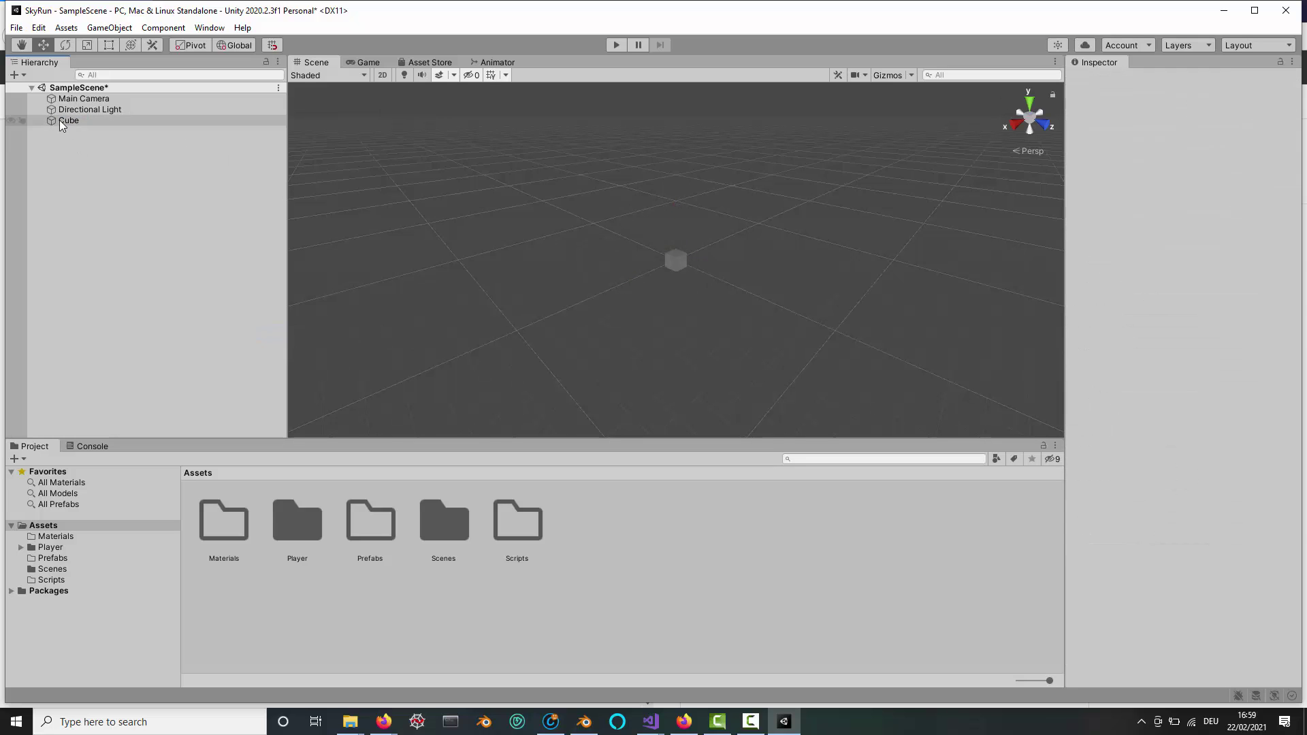
{"action": "left_click", "coordinate": [68, 120]}
Step: Set the cube's scale to X 100, Z 100 and Y 0.2
{"action": "left_click", "coordinate": [1180, 160]}
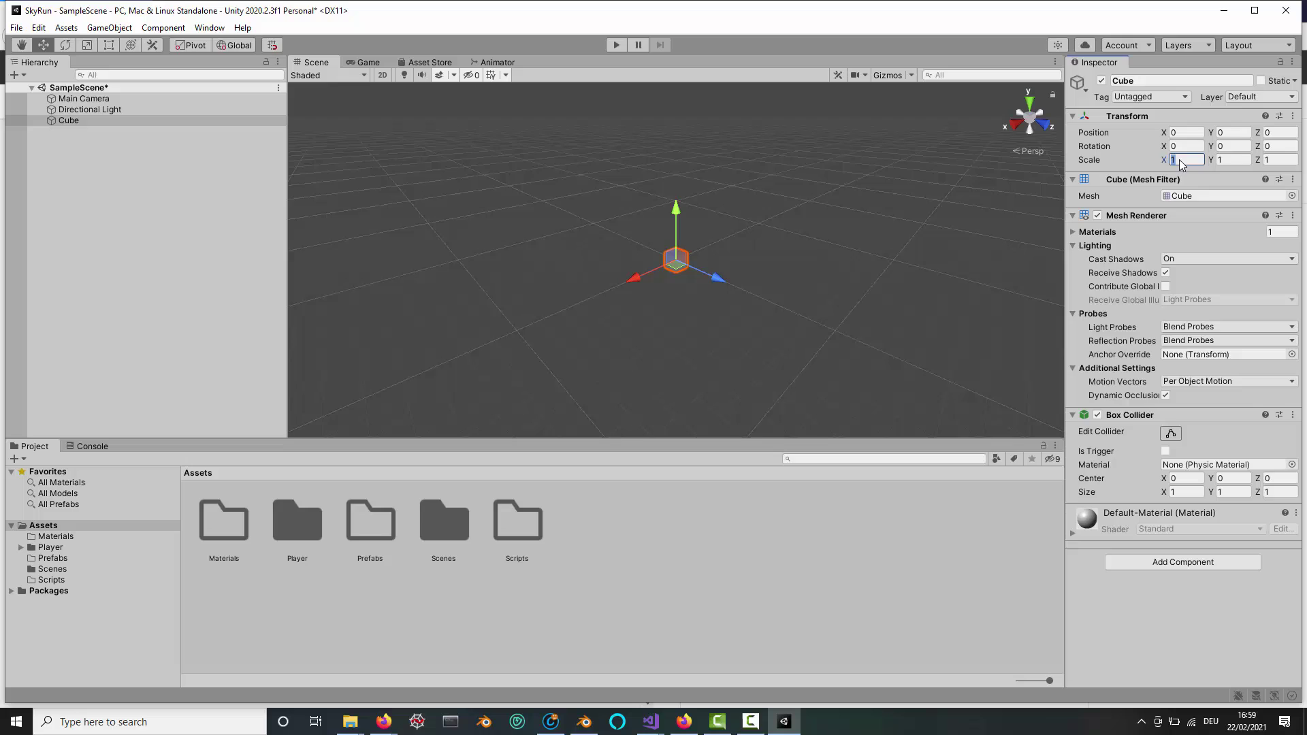
{"action": "type", "text": "100"}
{"action": "key", "text": "Tab"}
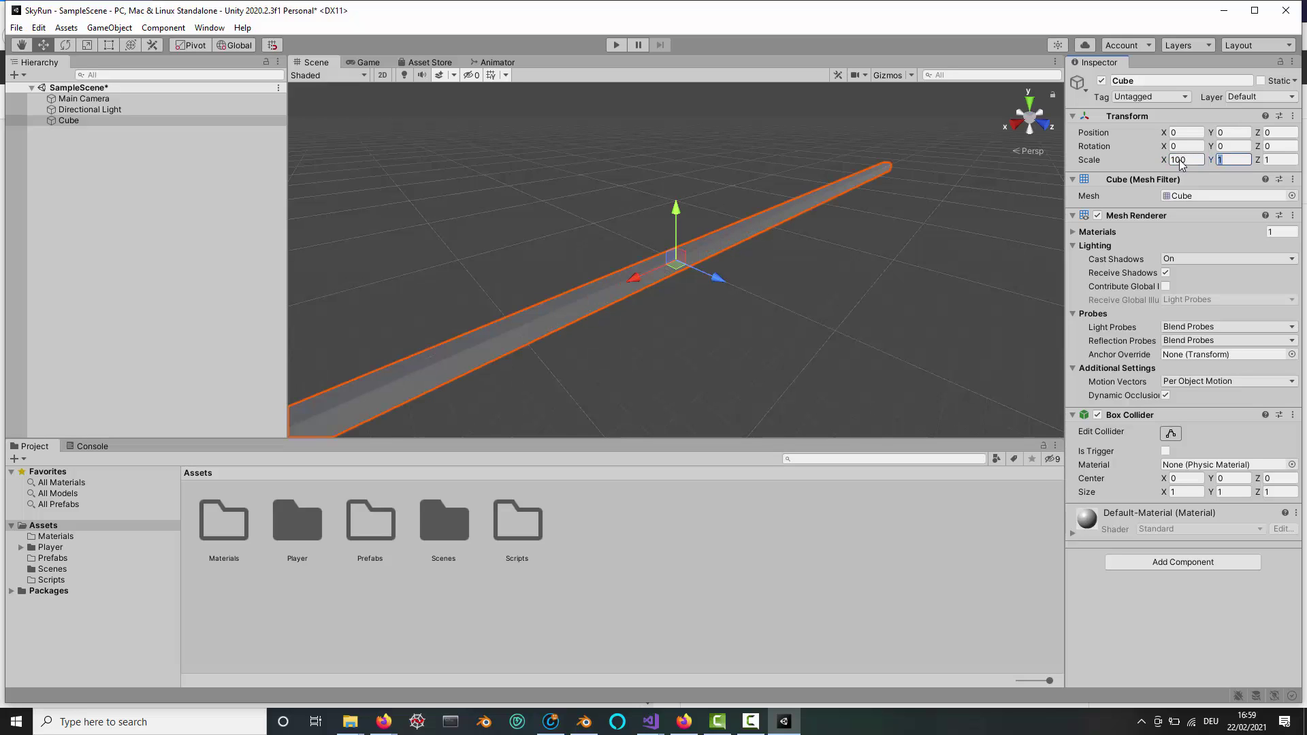
{"action": "key", "text": "Tab"}
{"action": "type", "text": "100"}
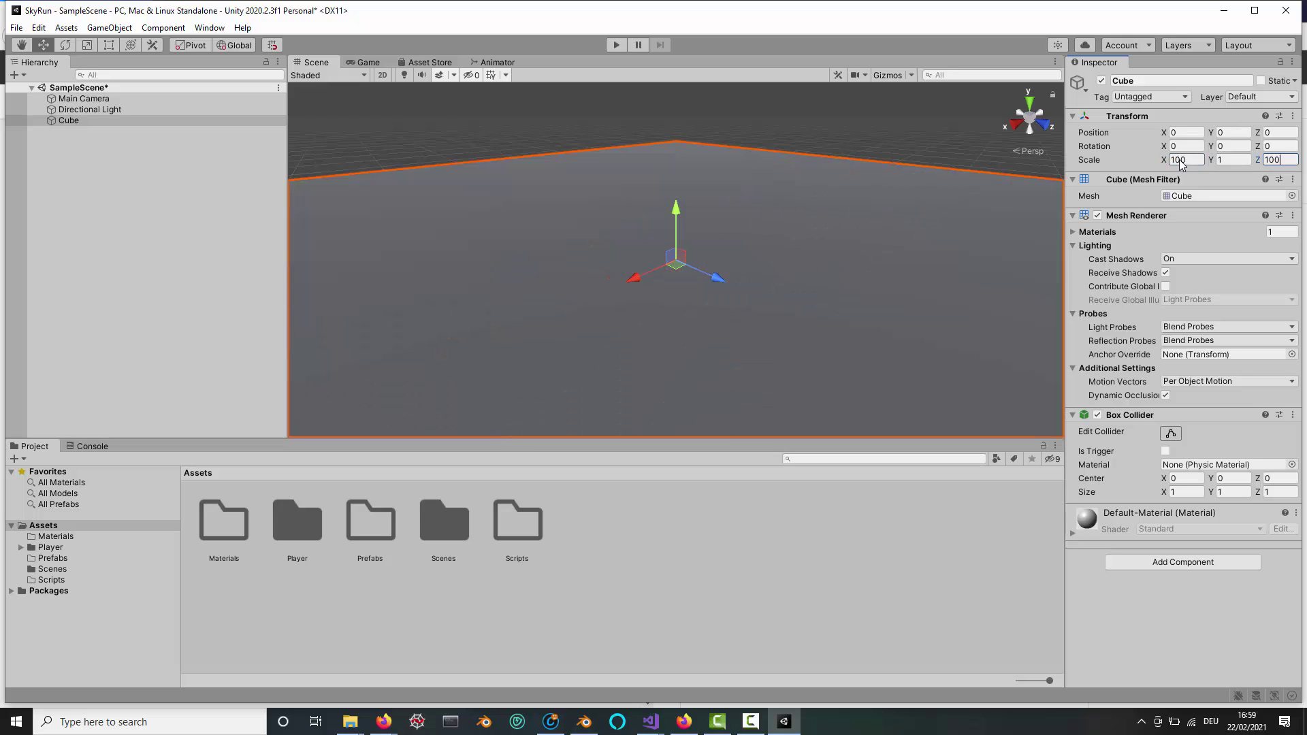
{"action": "left_click", "coordinate": [1225, 160]}
{"action": "type", "text": ".2"}
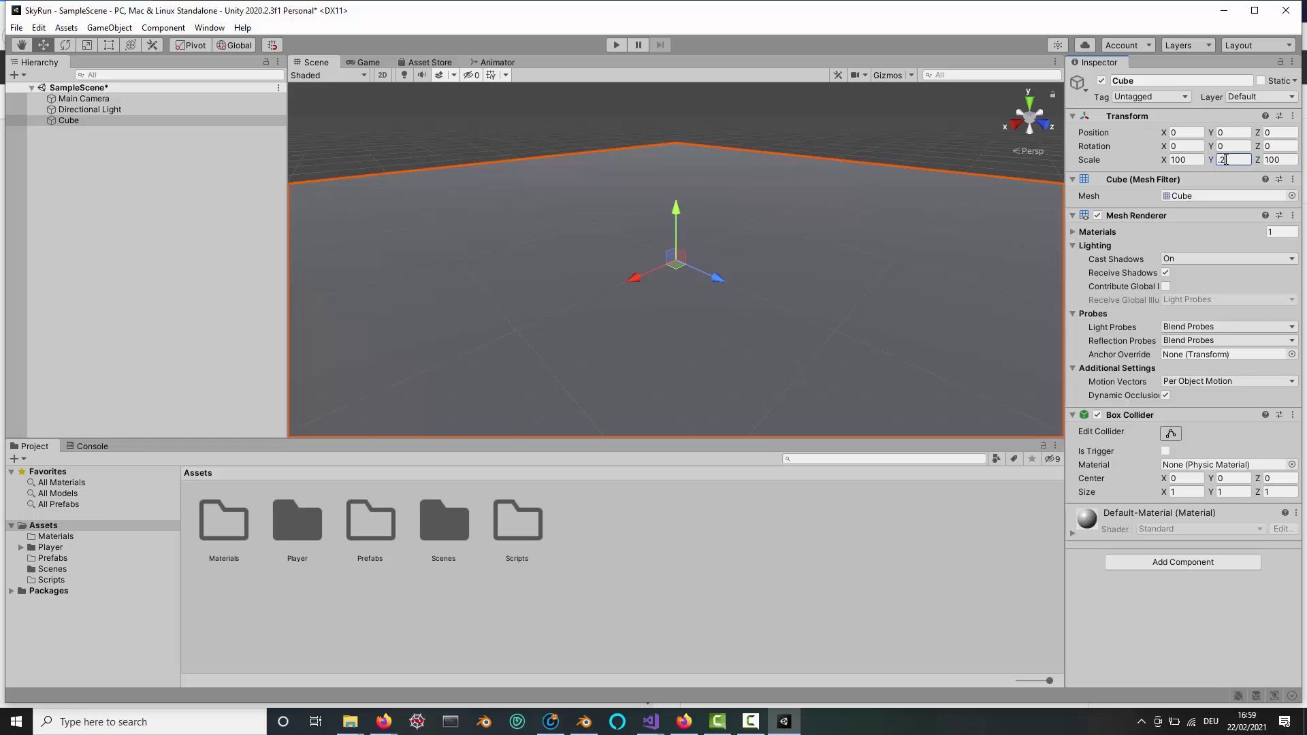
Step: Place the vanguard_t_choonyung@Running model from Assets/Player in the scene, raised to Y 4.99
{"action": "left_click", "coordinate": [769, 571]}
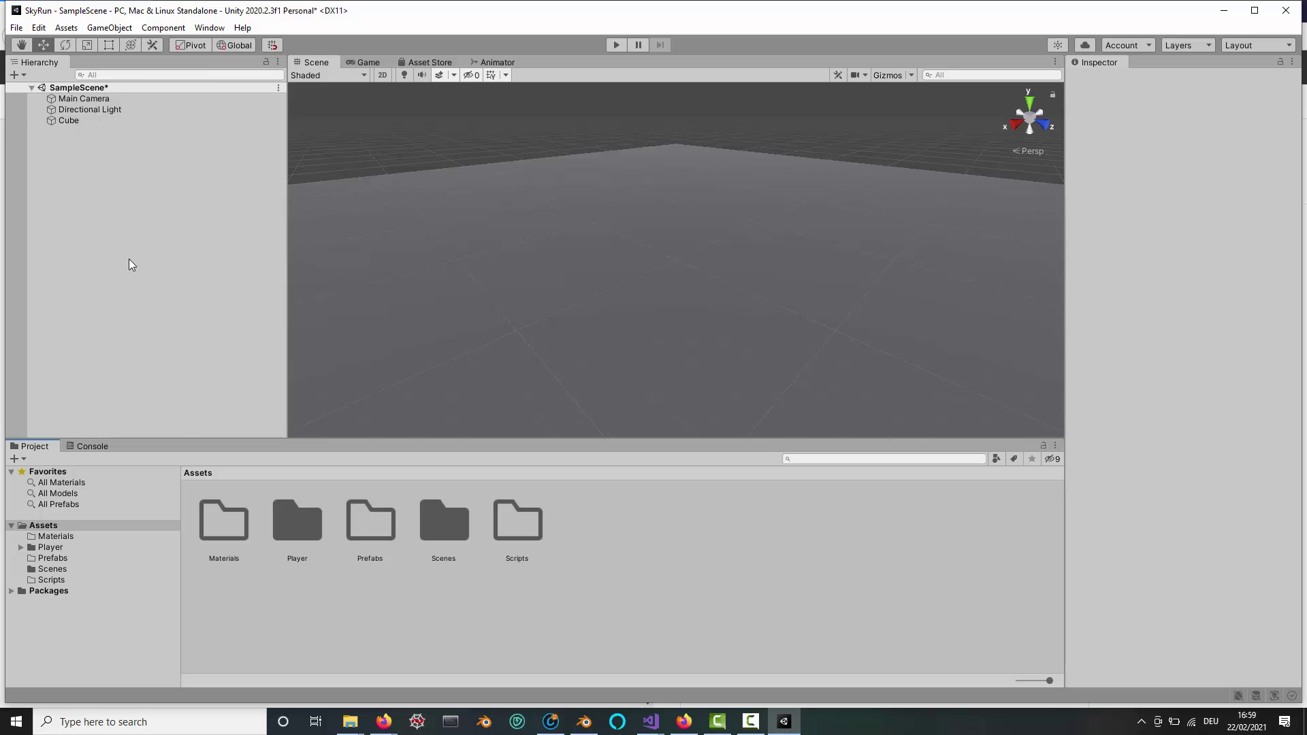
{"action": "double_click", "coordinate": [302, 533]}
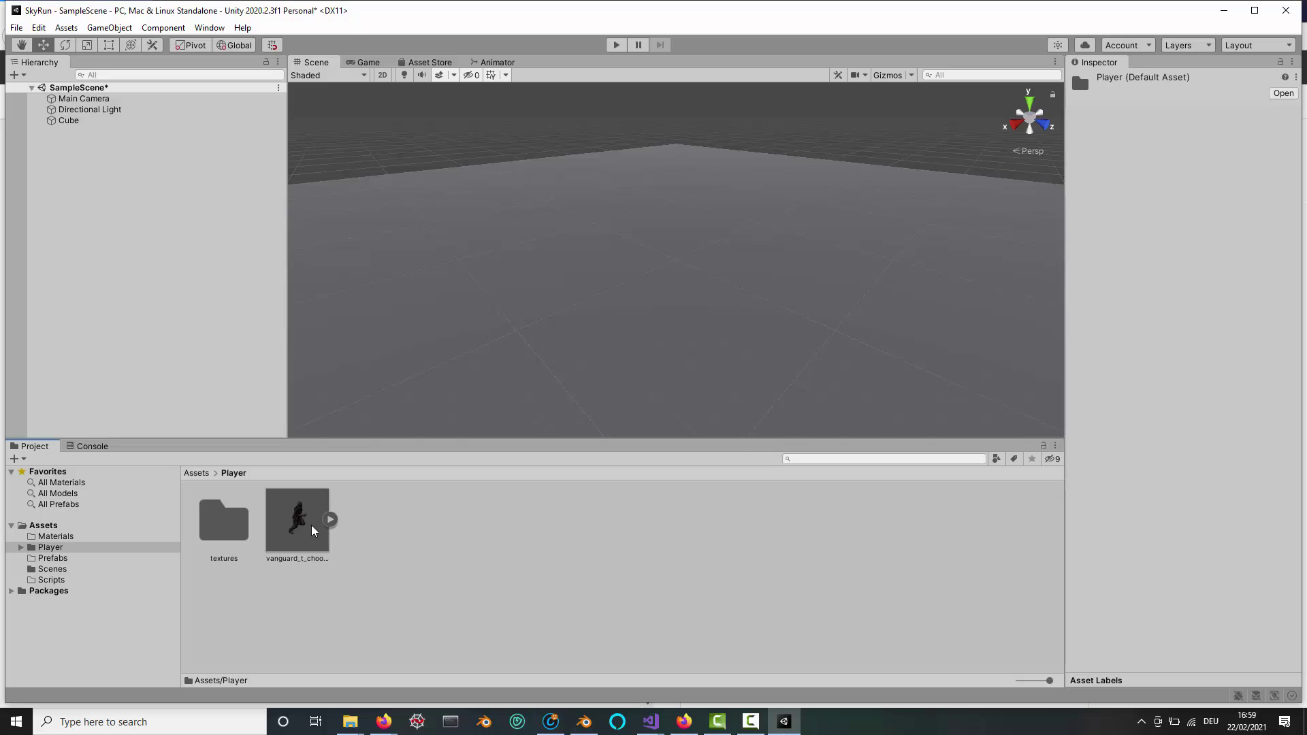
{"action": "left_click_drag", "start_coordinate": [302, 528], "coordinate": [111, 184]}
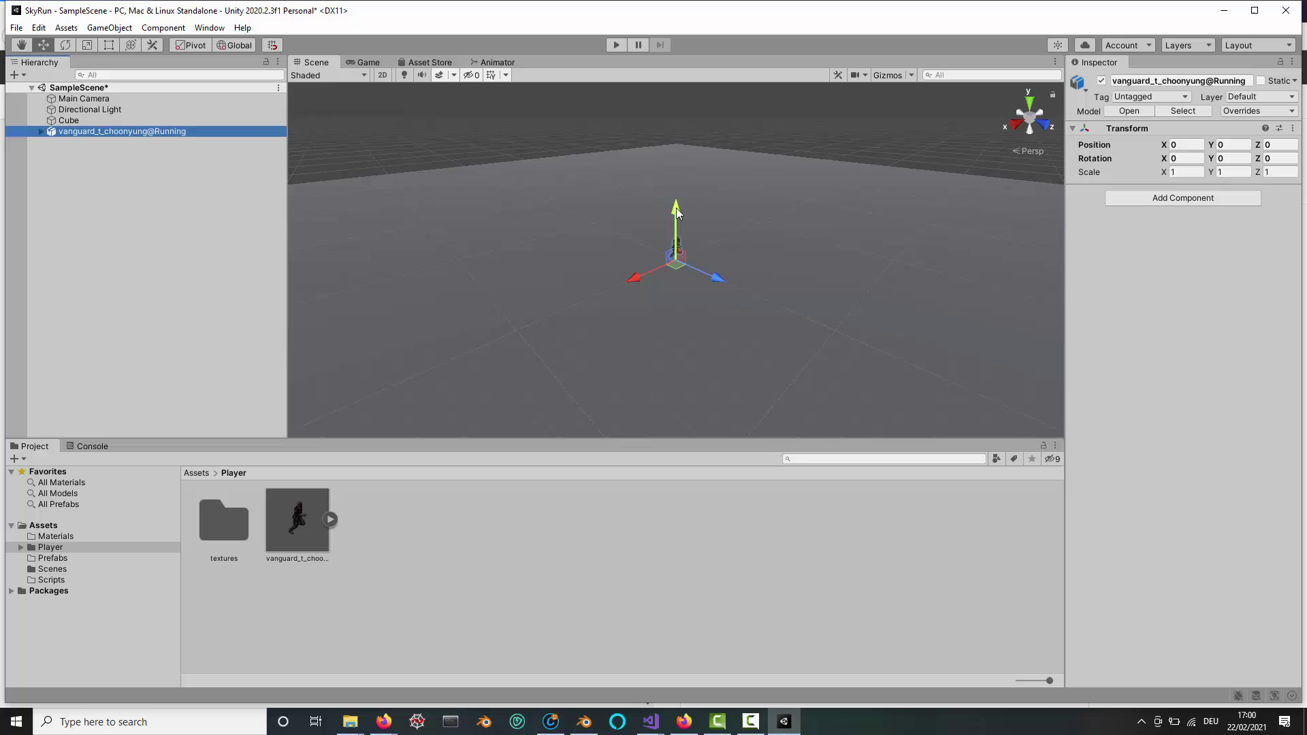
{"action": "left_click_drag", "start_coordinate": [676, 207], "coordinate": [676, 124]}
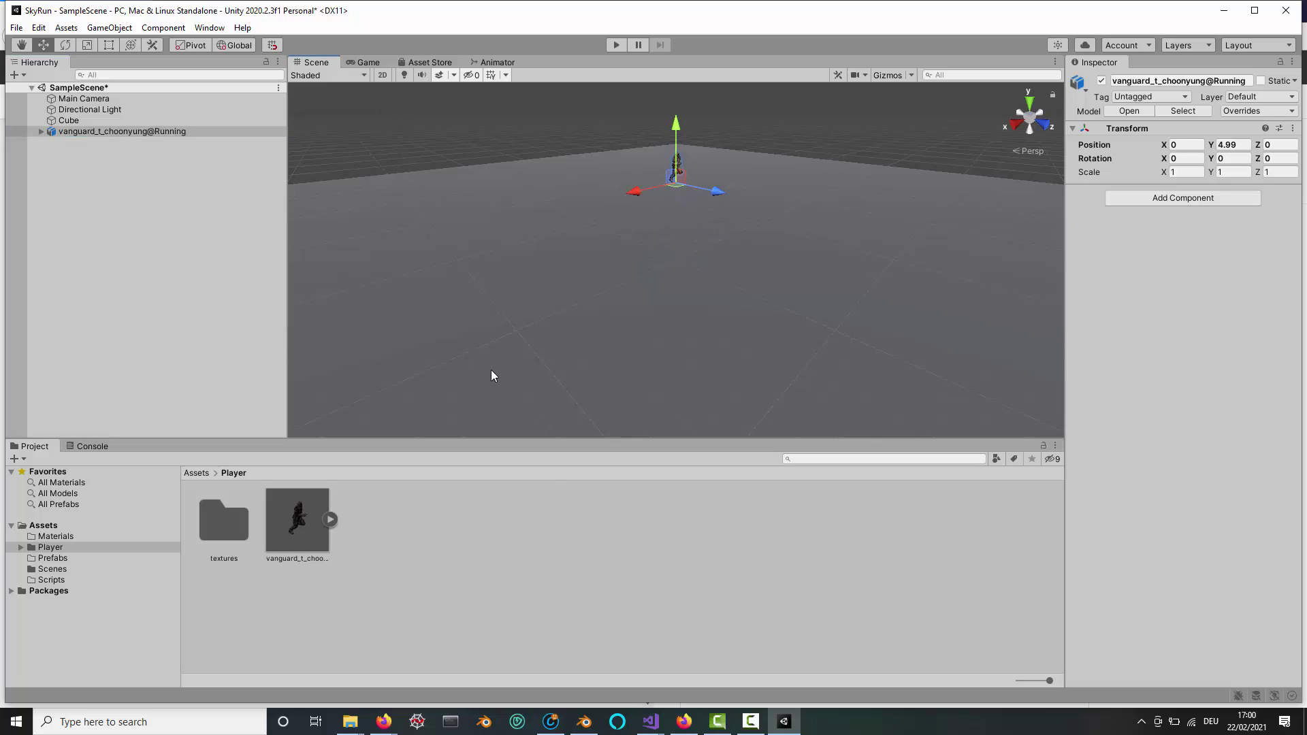
{"action": "left_click", "coordinate": [559, 548]}
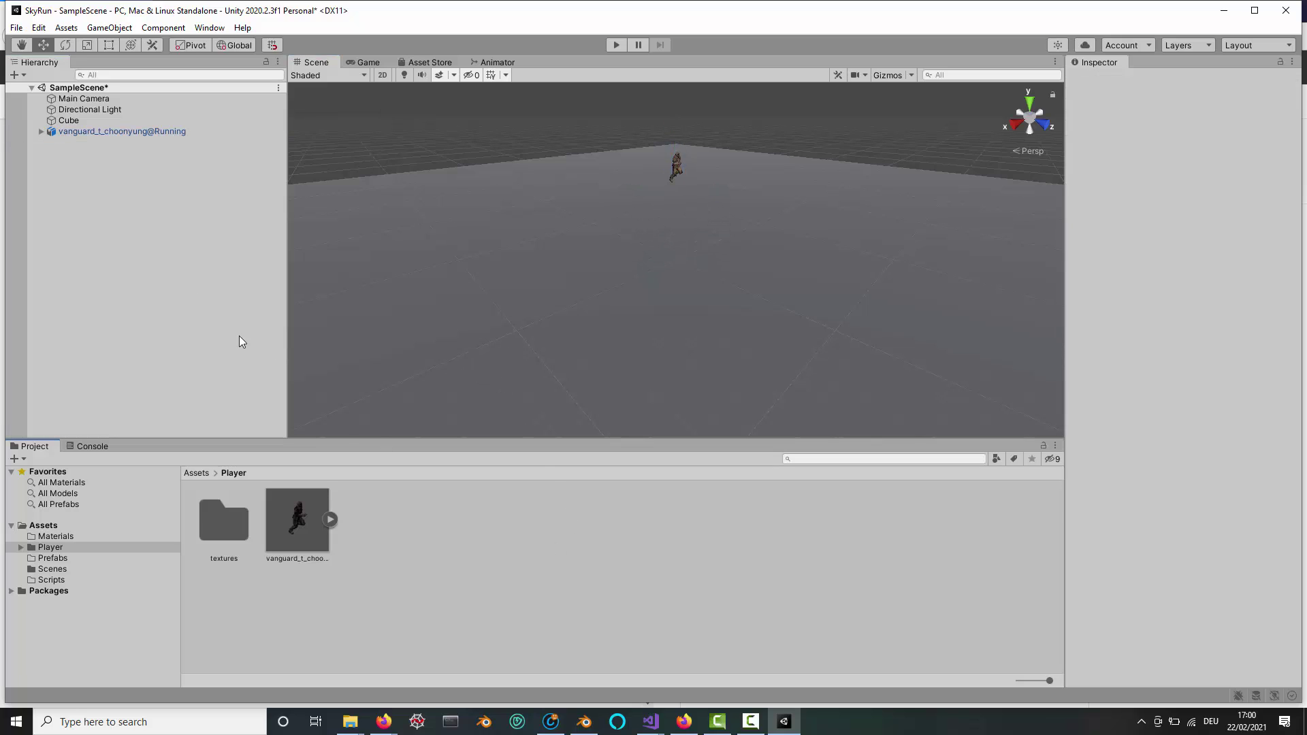
Step: Add a second cube to the scene and name it tile
{"action": "right_click", "coordinate": [161, 248]}
{"action": "mouse_move", "coordinate": [218, 425]}
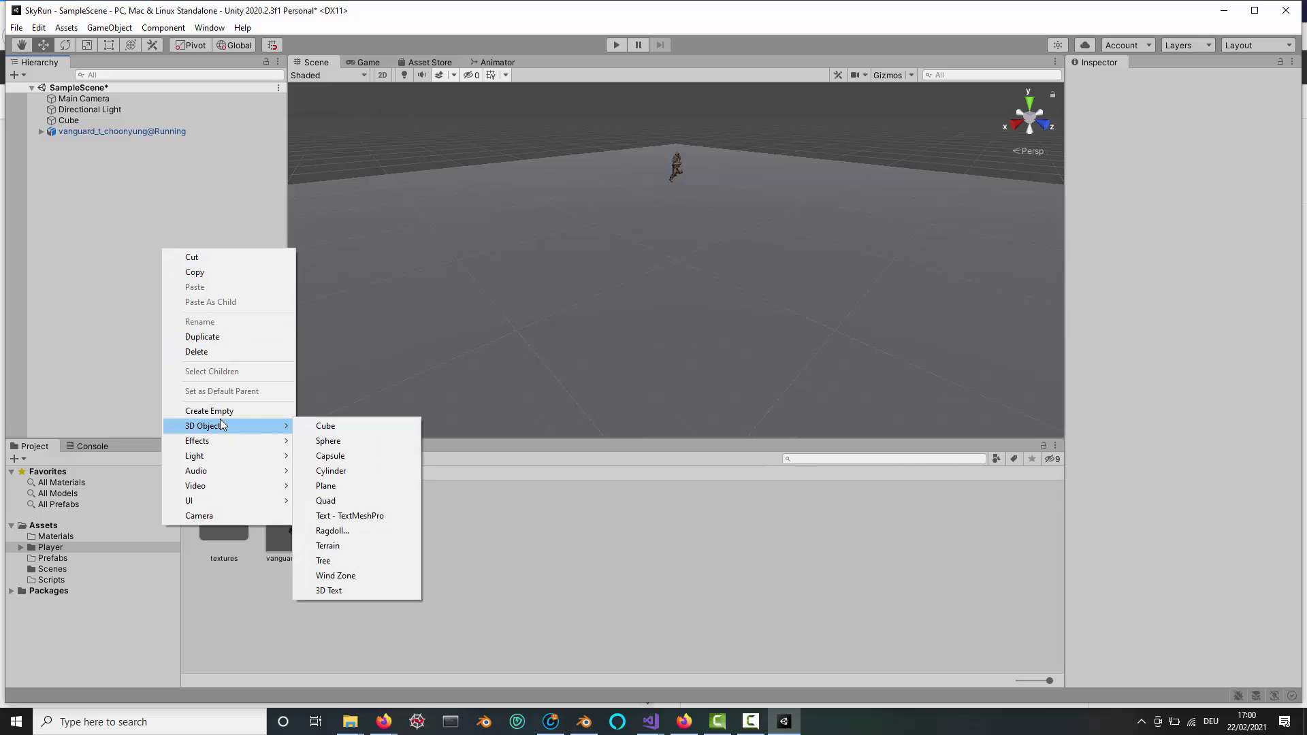
{"action": "left_click", "coordinate": [321, 428]}
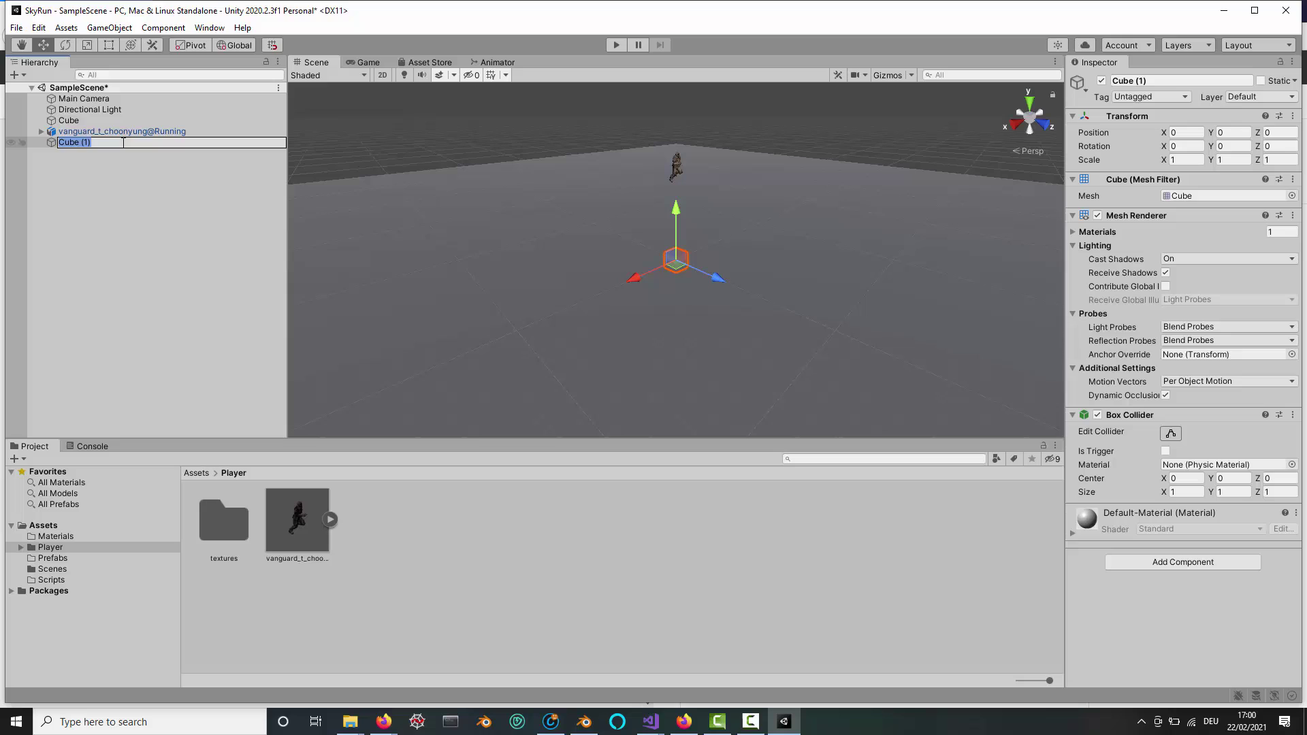
{"action": "type", "text": "tile"}
{"action": "key", "text": "Return"}
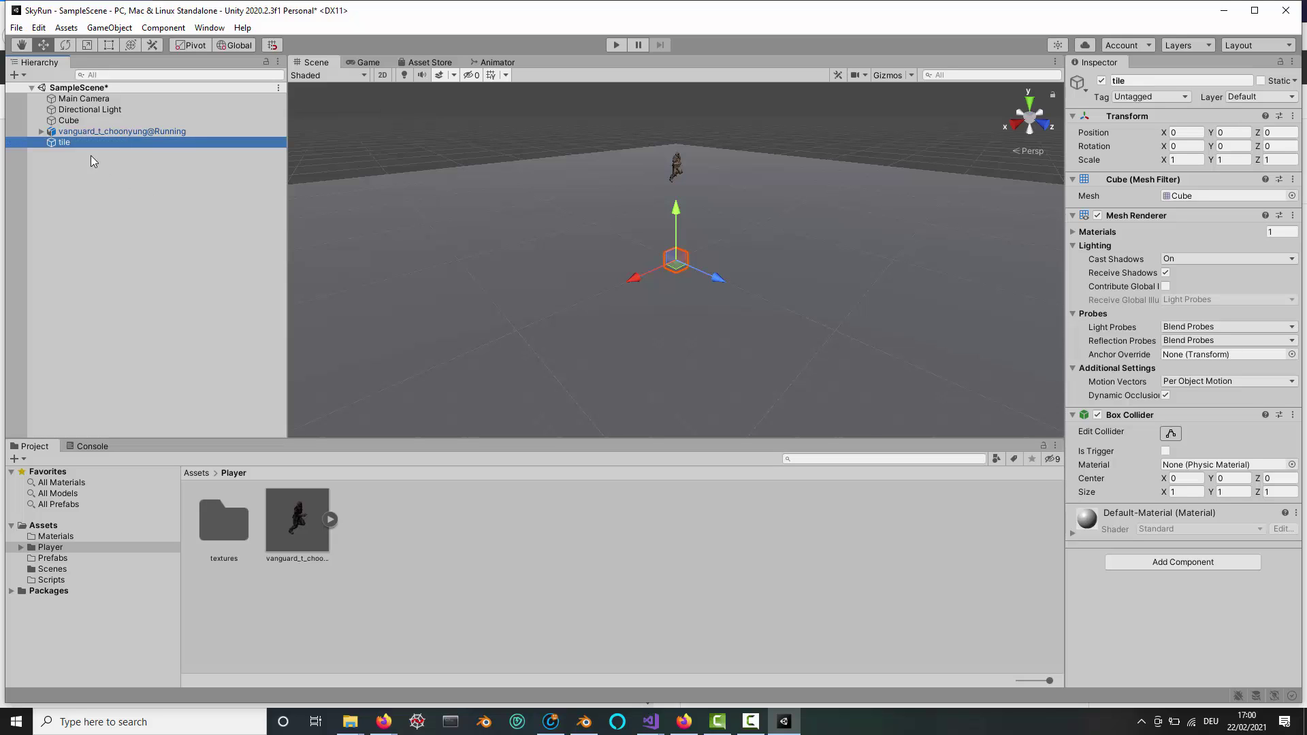
Step: Scale the tile to 4 on X and Z and raise it to Y 3.93
{"action": "left_click", "coordinate": [1185, 159]}
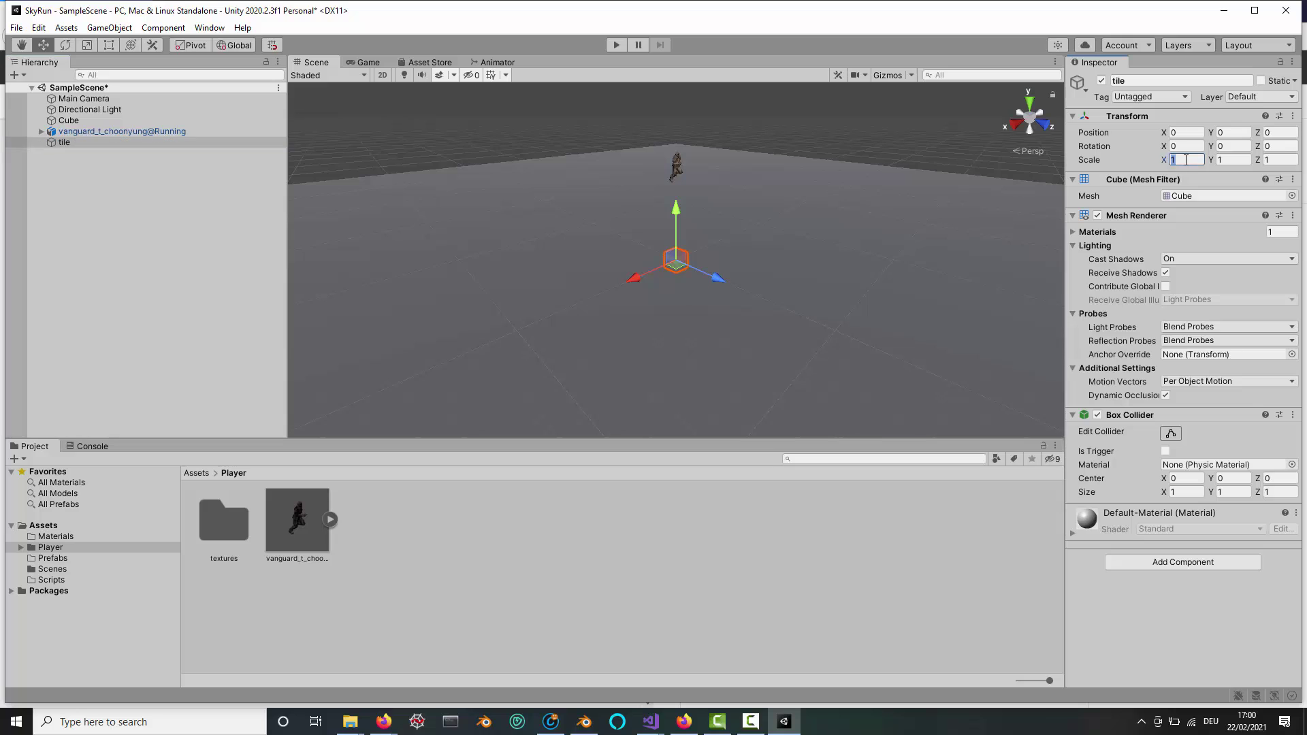
{"action": "type", "text": "4"}
{"action": "left_click", "coordinate": [1273, 160]}
{"action": "type", "text": "4"}
{"action": "left_click", "coordinate": [1239, 161]}
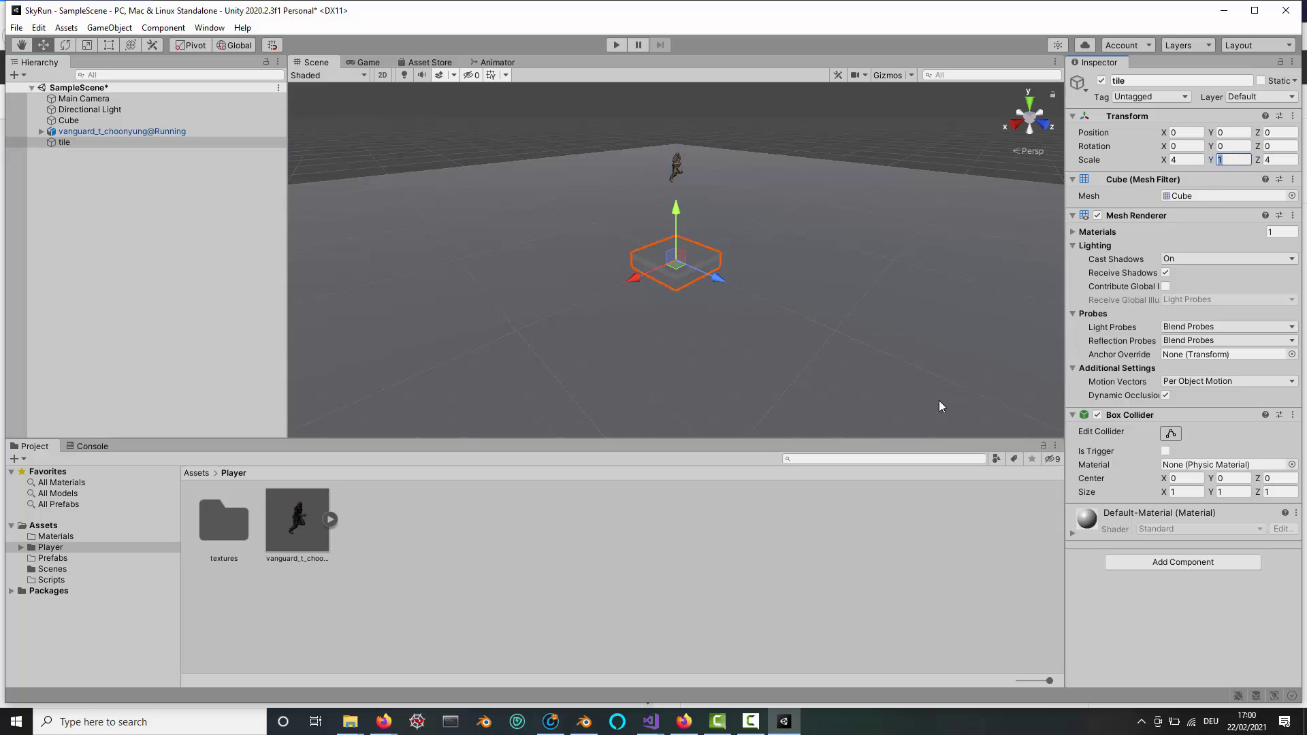
{"action": "left_click_drag", "start_coordinate": [680, 212], "coordinate": [681, 148]}
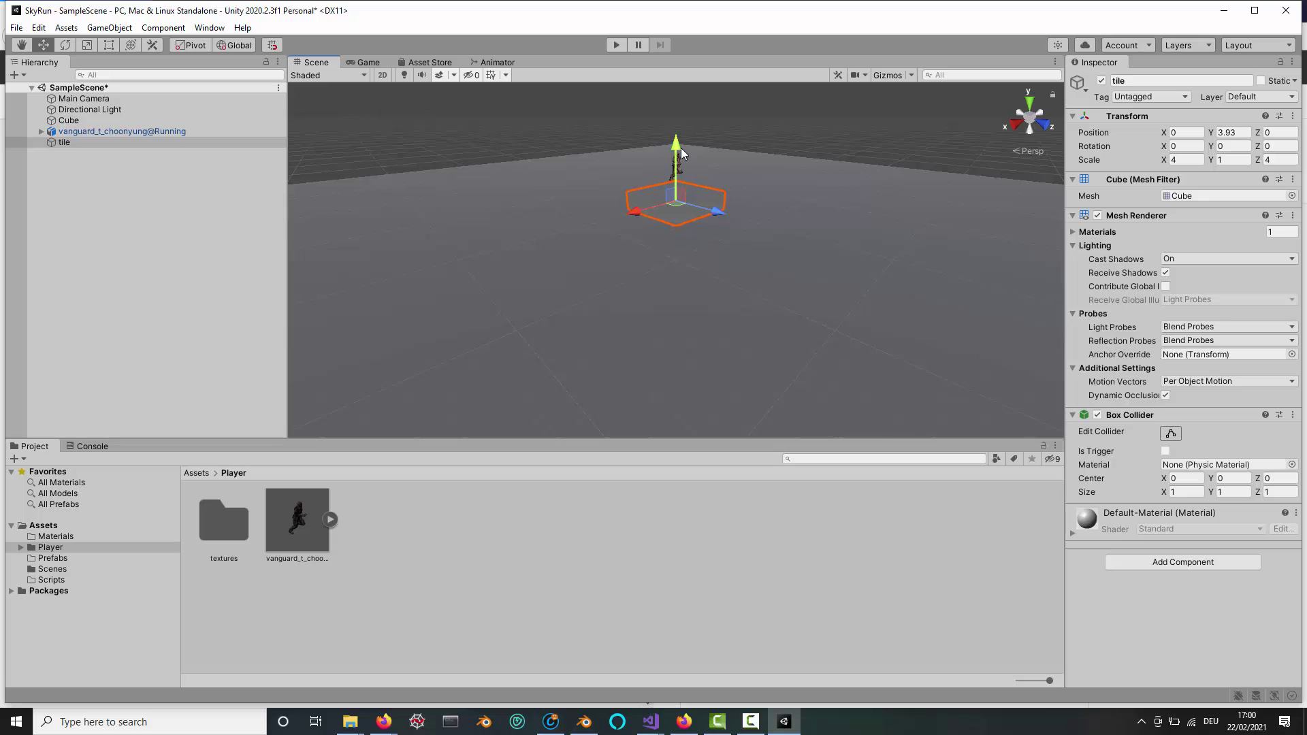
Step: Create a new material named 'tile' in the Materials folder
{"action": "left_click", "coordinate": [64, 536]}
{"action": "right_click", "coordinate": [291, 512]}
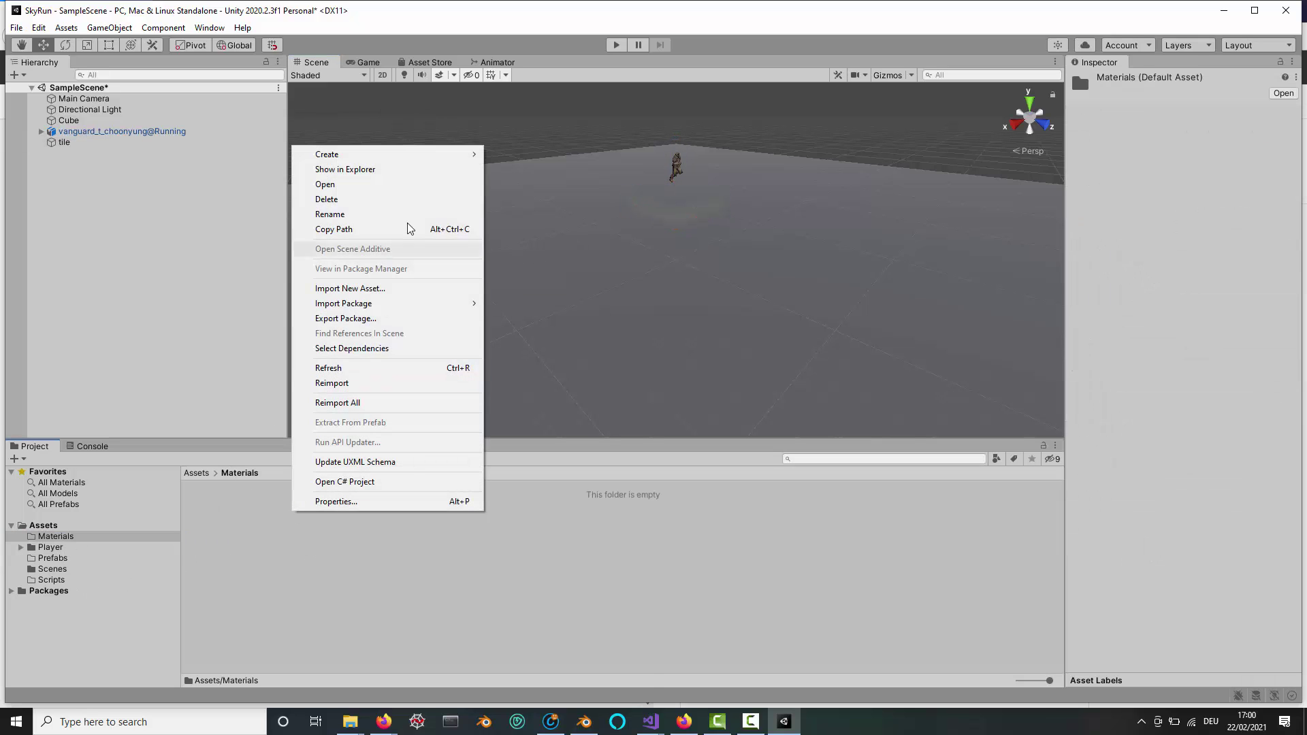
{"action": "mouse_move", "coordinate": [432, 155]}
{"action": "left_click", "coordinate": [539, 383]}
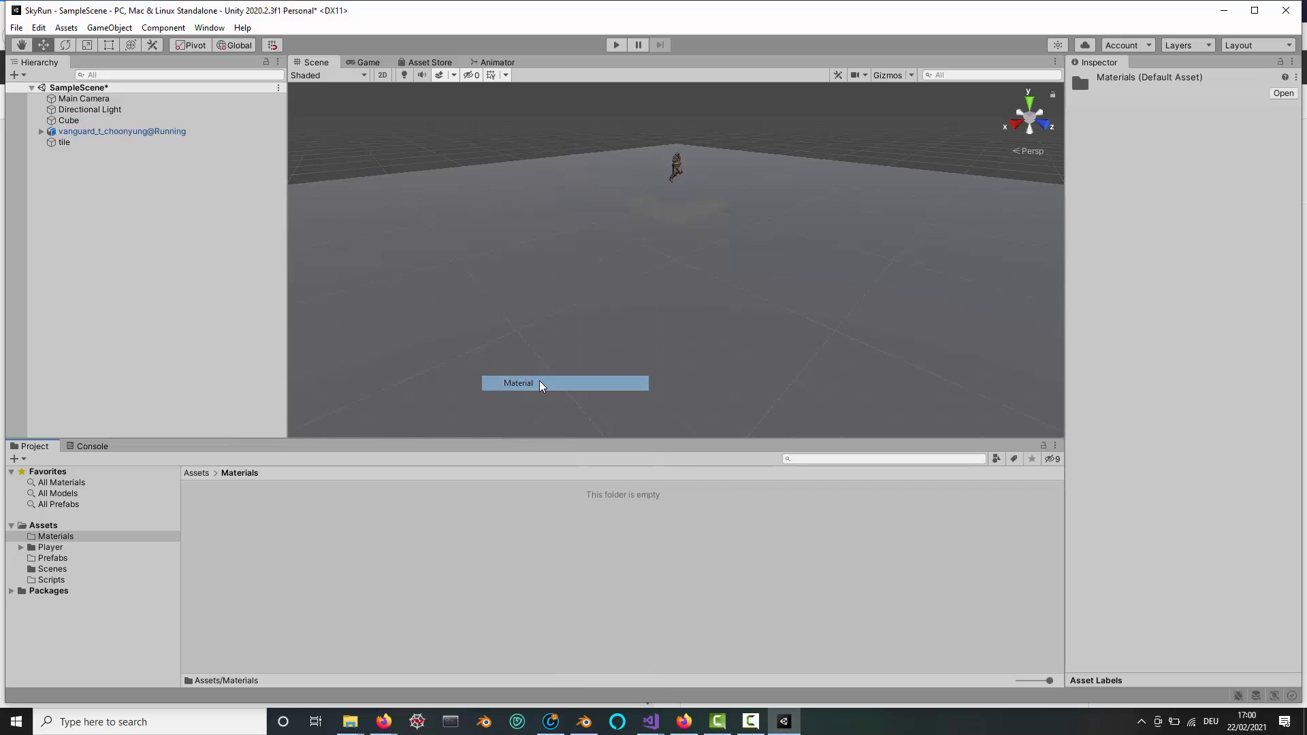
{"action": "type", "text": "tile"}
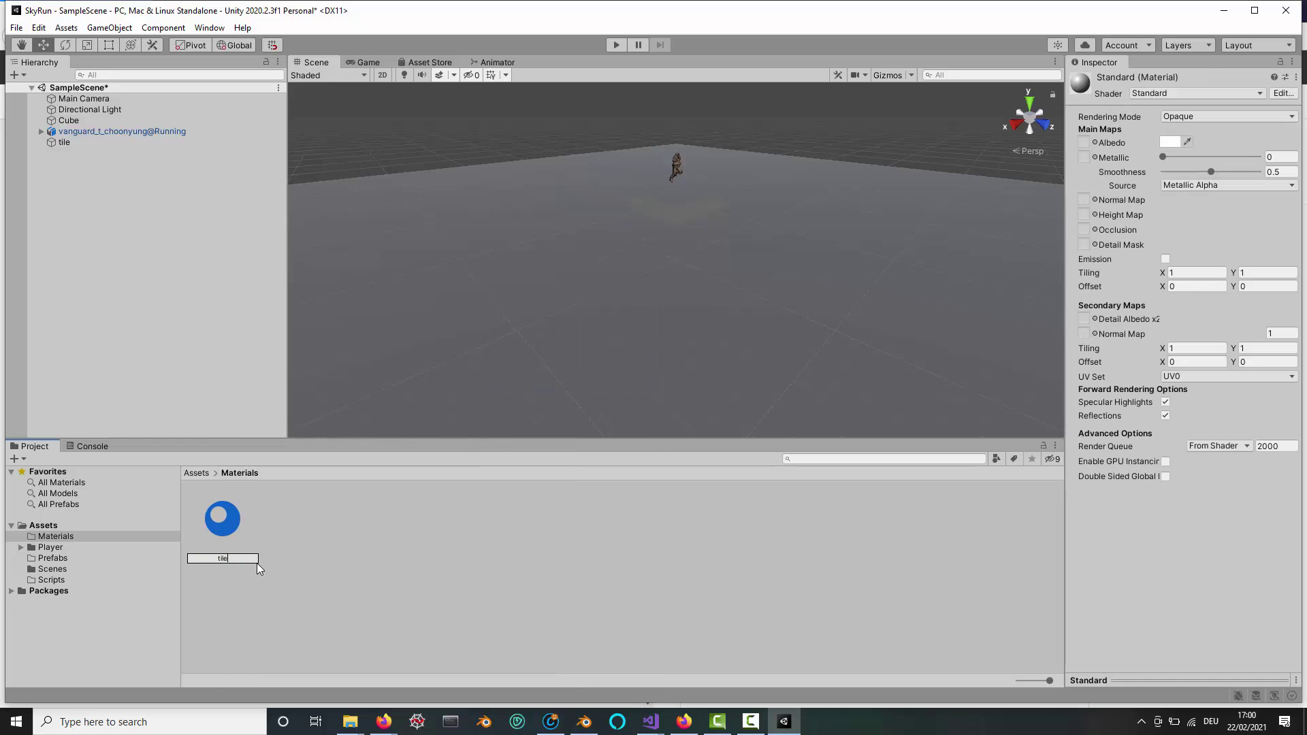
{"action": "key", "text": "Return"}
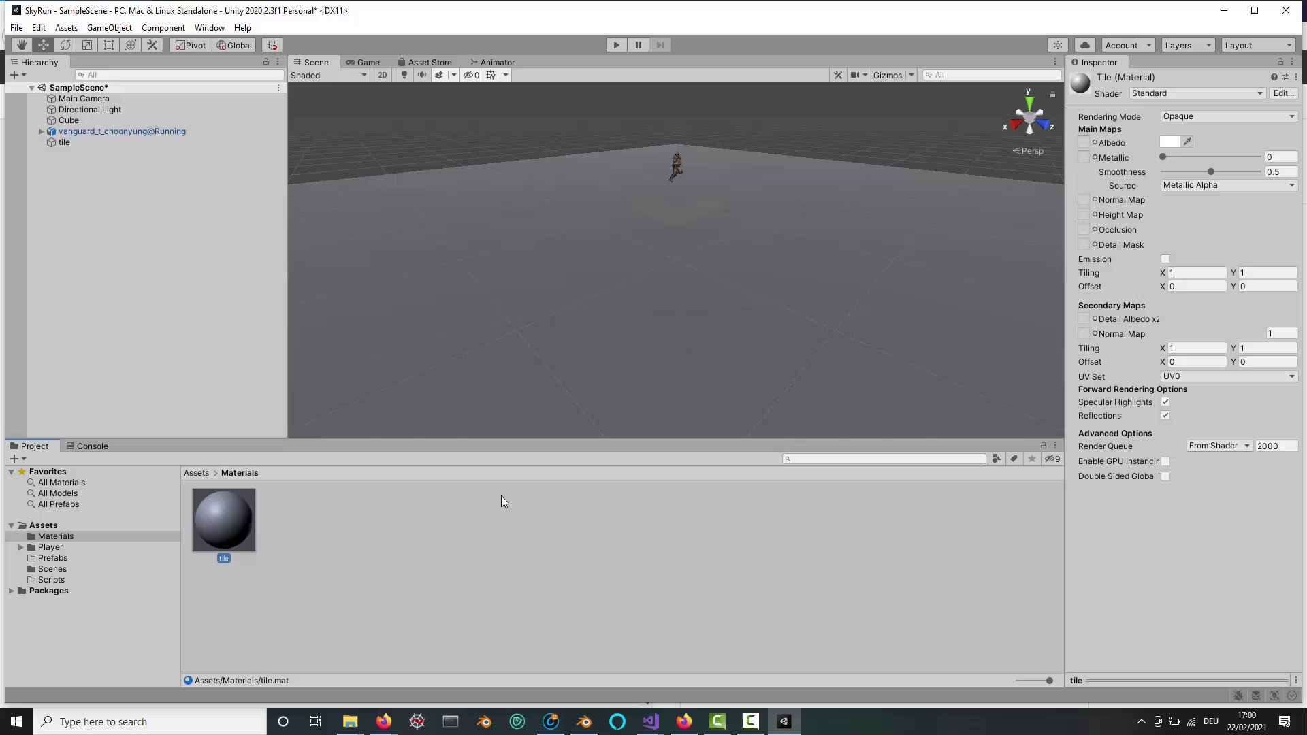
Step: Set the tile material's Albedo to cyan-blue (2CBBE0) and apply it to the tile cube
{"action": "left_click", "coordinate": [1169, 142]}
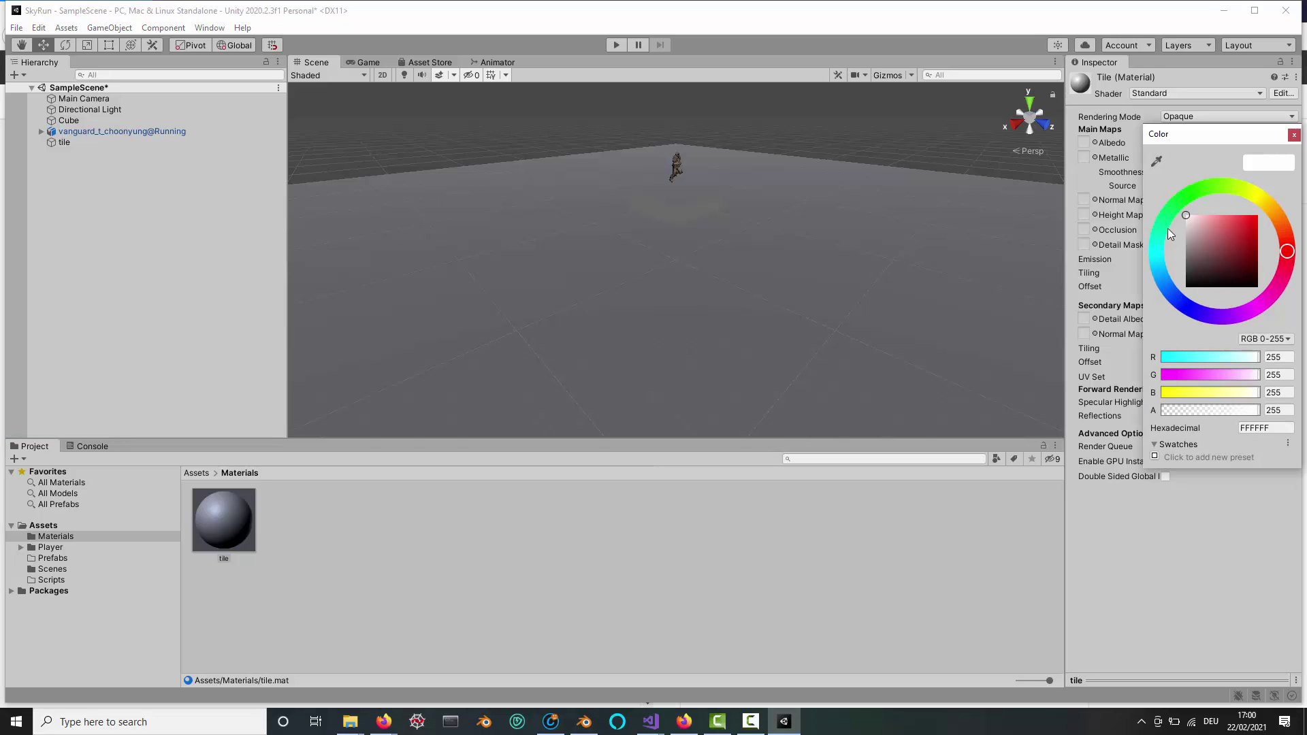
{"action": "left_click", "coordinate": [1157, 266]}
{"action": "left_click_drag", "start_coordinate": [1197, 268], "coordinate": [1244, 224]}
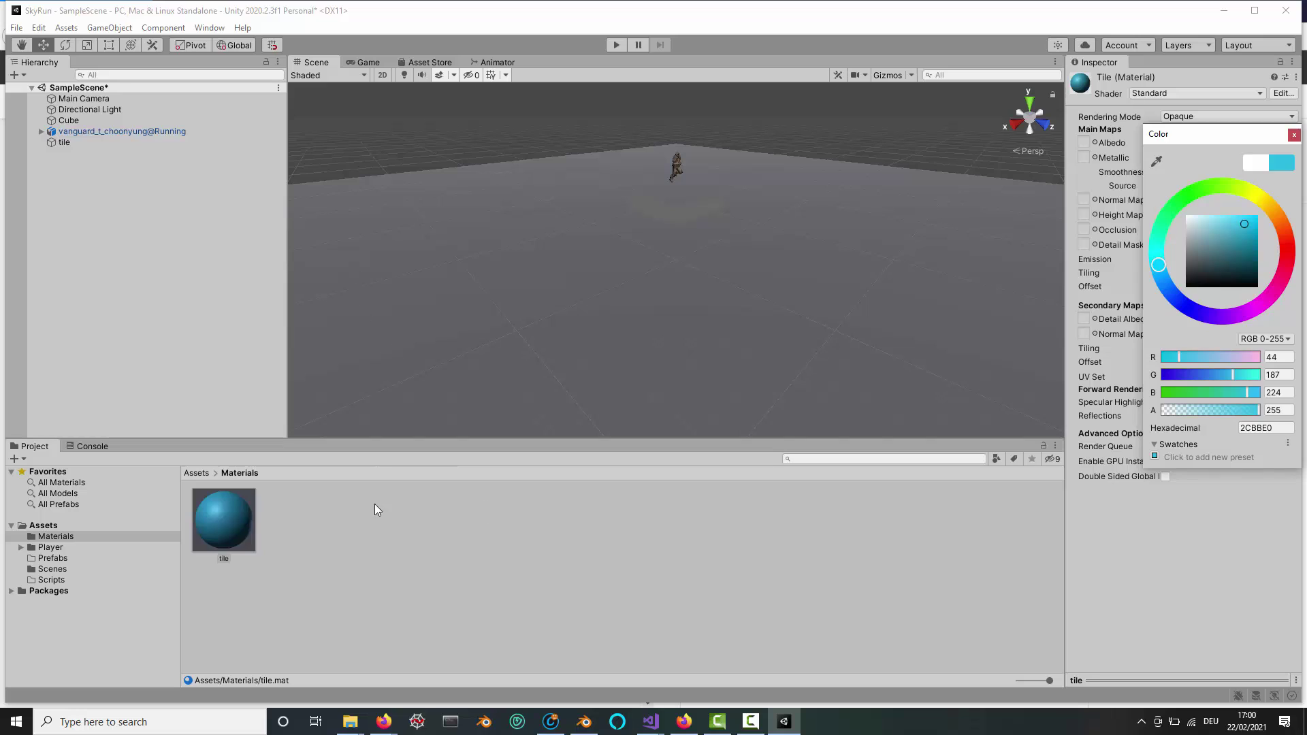
{"action": "left_click", "coordinate": [318, 543]}
{"action": "left_click_drag", "start_coordinate": [230, 530], "coordinate": [69, 148]}
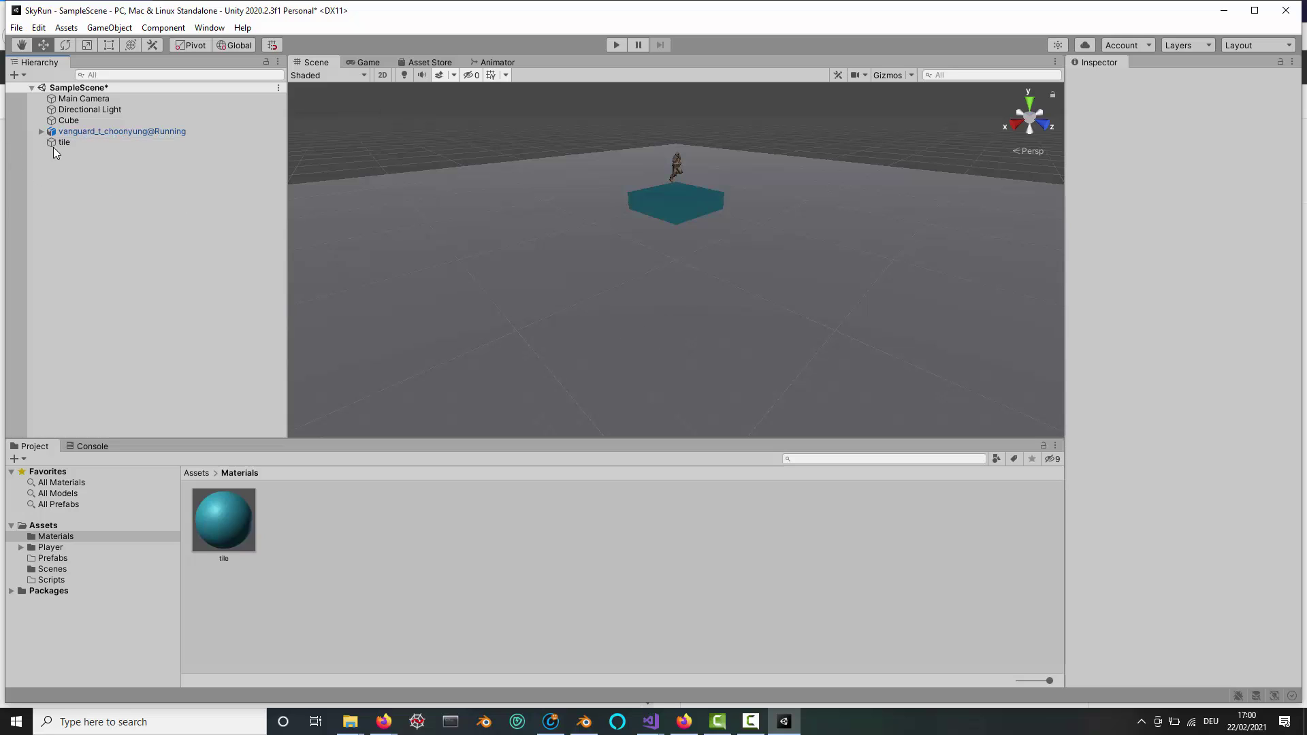
Step: Drag the tile object into the Prefabs folder to make a tile prefab, then reselect it in the scene
{"action": "left_click", "coordinate": [55, 559]}
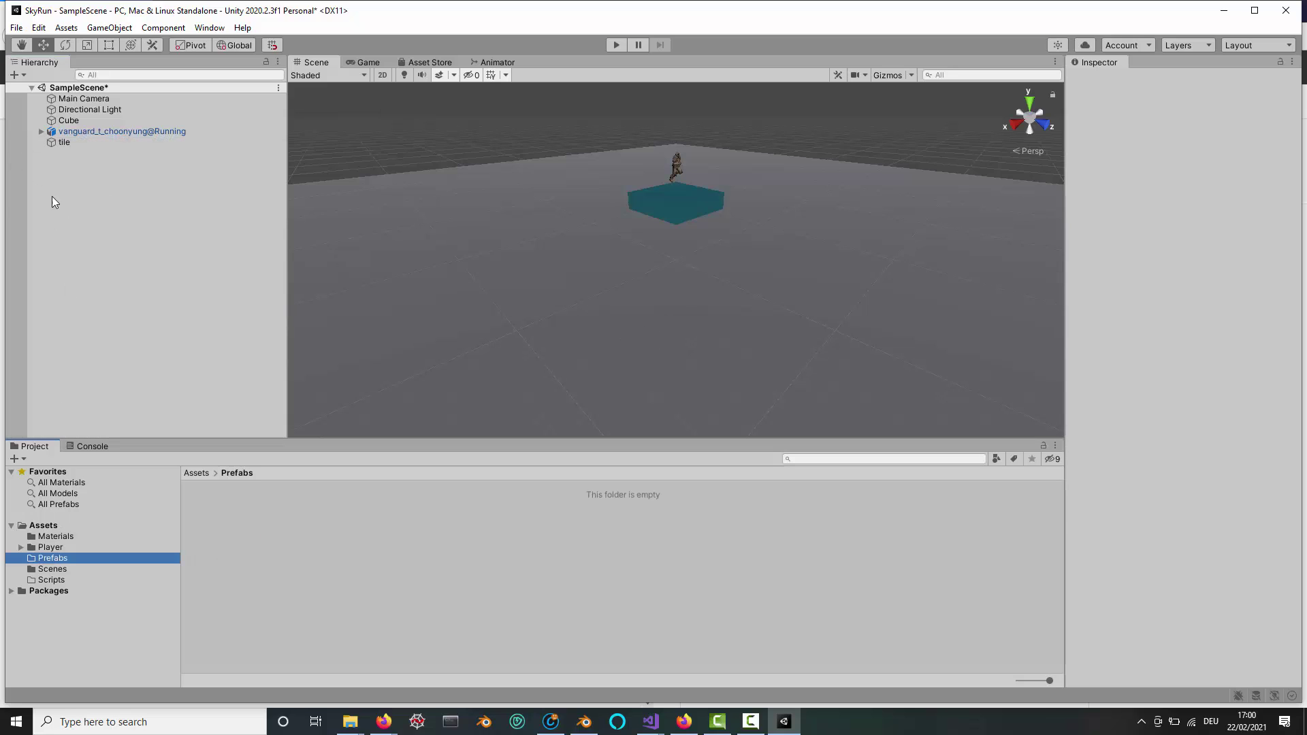
{"action": "left_click_drag", "start_coordinate": [66, 141], "coordinate": [243, 556]}
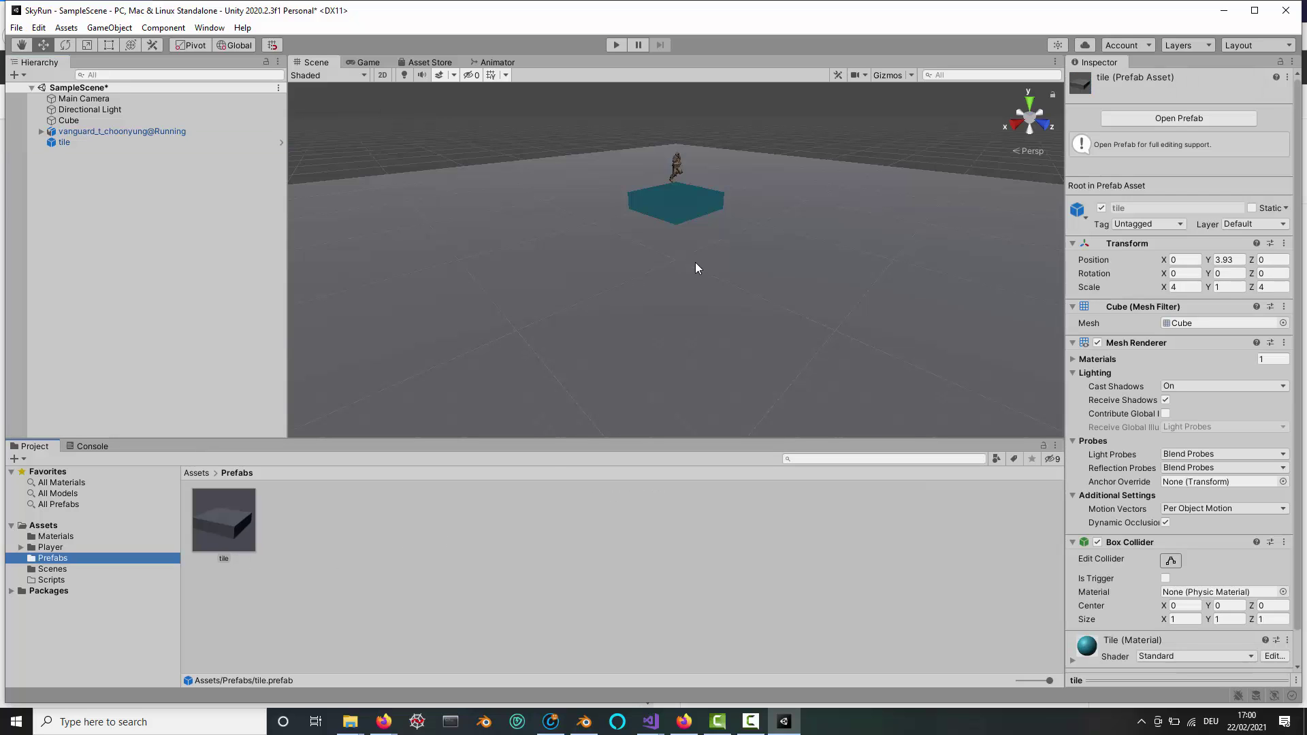
{"action": "left_click", "coordinate": [678, 204]}
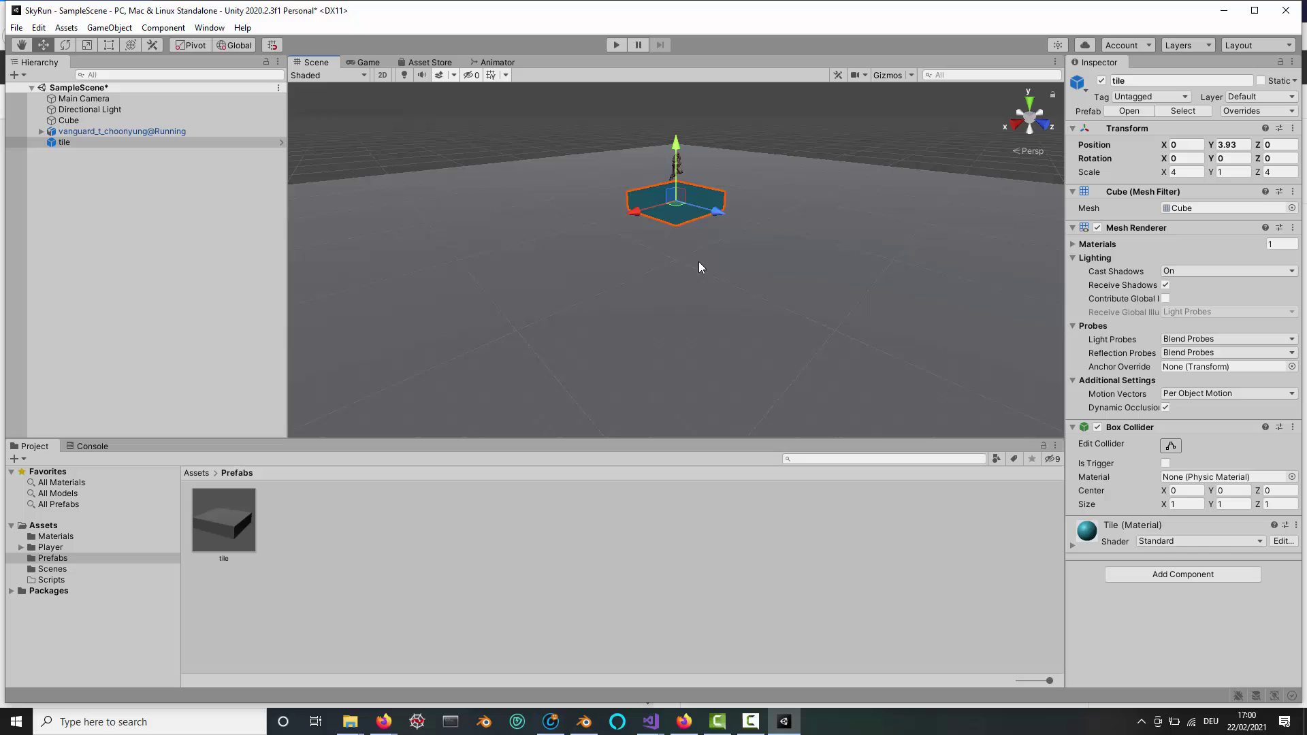
Step: Duplicate the tile three times along Z in top view, the last copy ending at Z 13.4
{"action": "left_click", "coordinate": [1031, 104]}
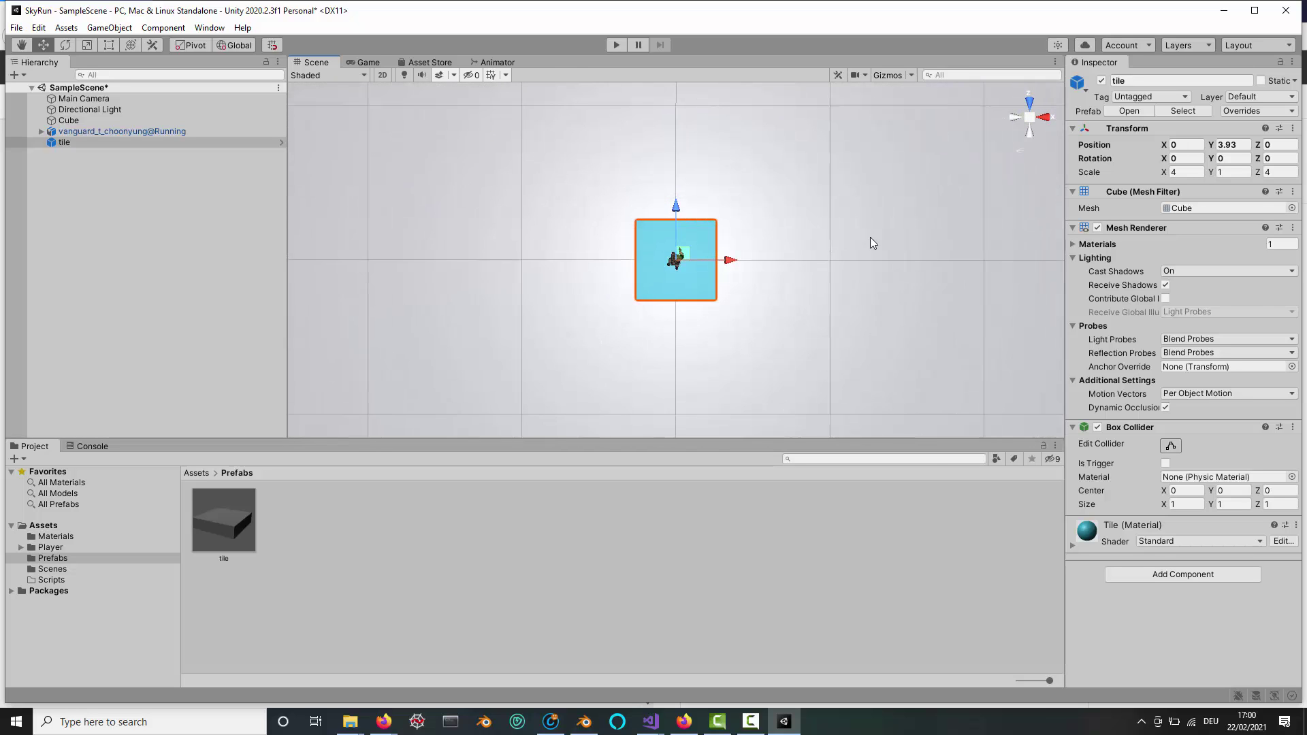
{"action": "left_click", "coordinate": [703, 235]}
{"action": "left_click", "coordinate": [705, 238]}
{"action": "key", "text": "ctrl+d"}
{"action": "left_click_drag", "start_coordinate": [676, 205], "coordinate": [682, 125]}
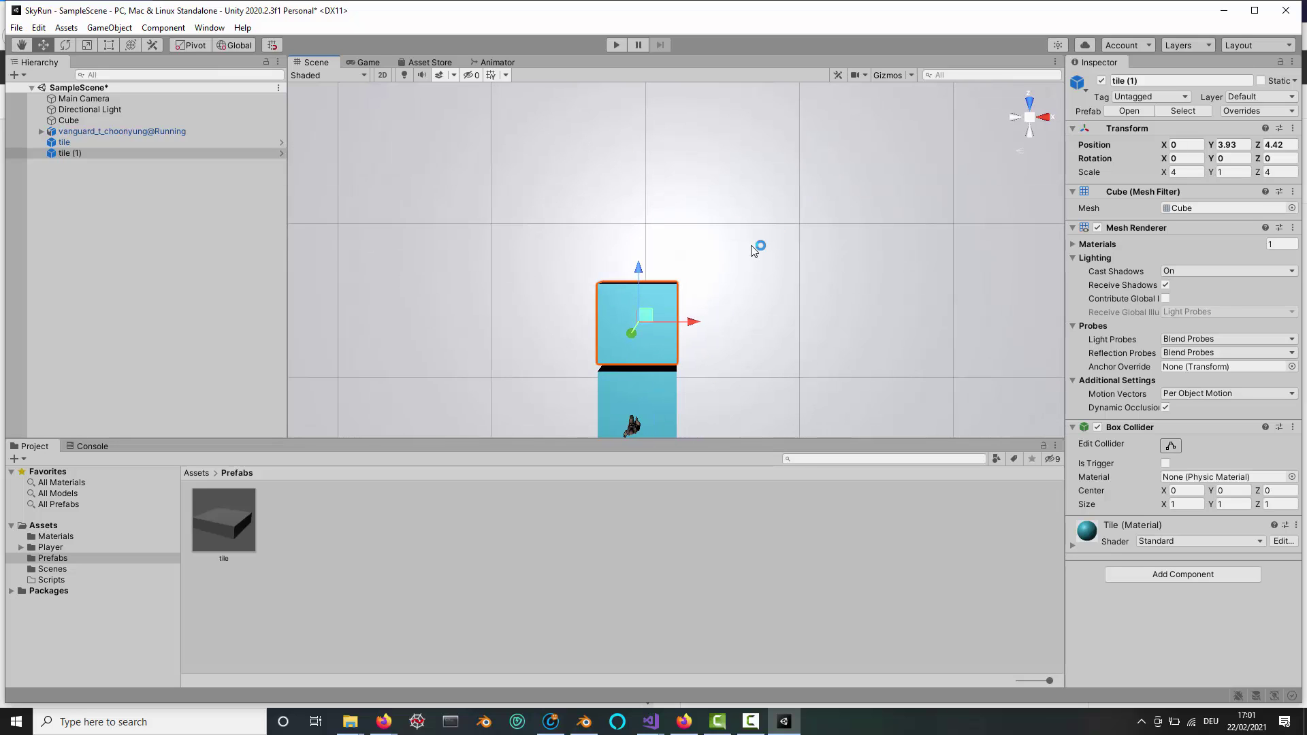
{"action": "key", "text": "ctrl+d"}
{"action": "left_click_drag", "start_coordinate": [643, 270], "coordinate": [643, 101]}
{"action": "key", "text": "ctrl+d"}
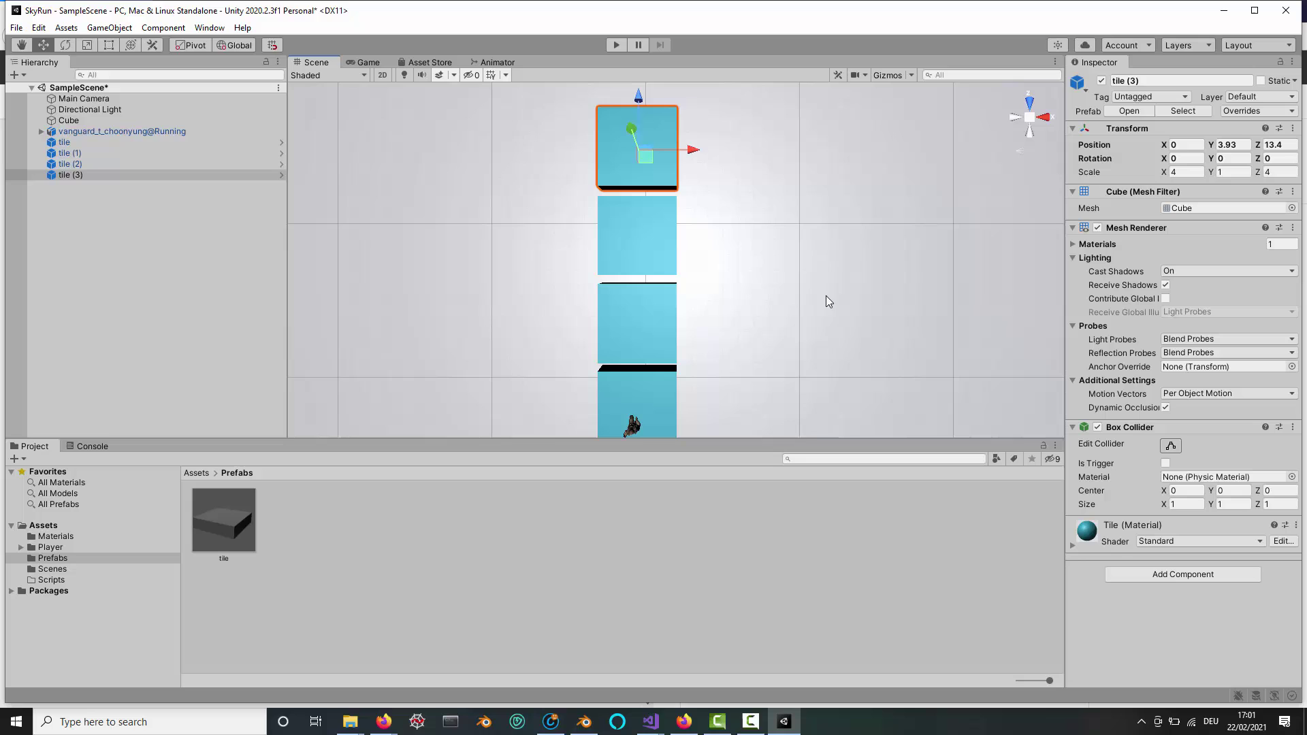
{"action": "left_click", "coordinate": [1043, 117]}
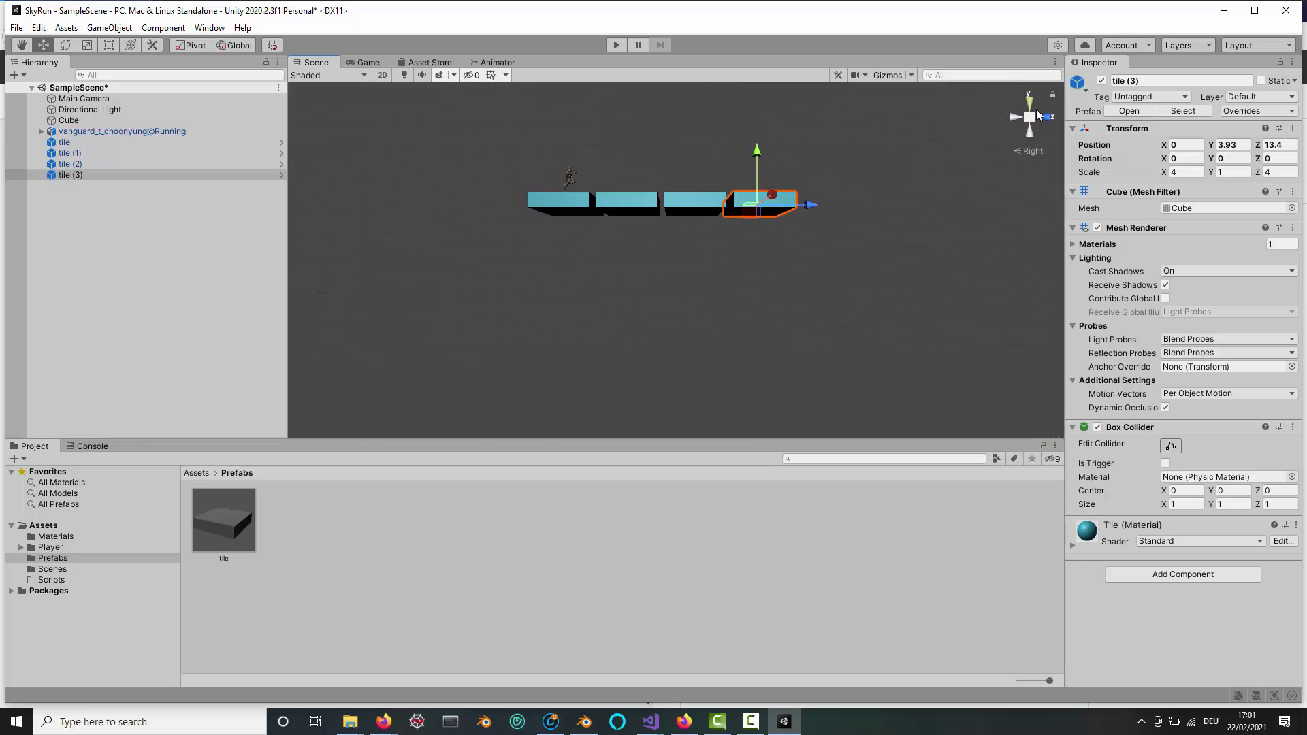
{"action": "left_click", "coordinate": [1048, 119]}
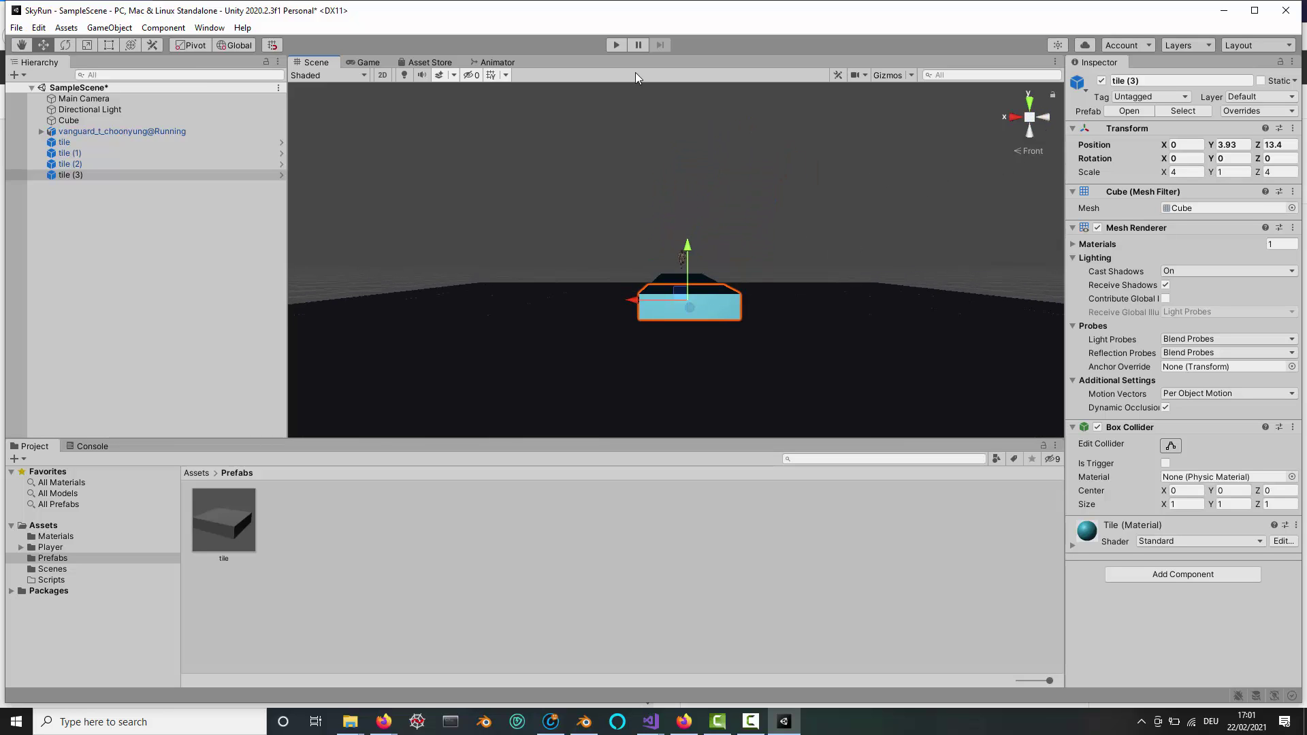
Step: Move the Main Camera to Y 6.26, Z -2.95 behind the runner, testing in play mode
{"action": "left_click", "coordinate": [618, 45]}
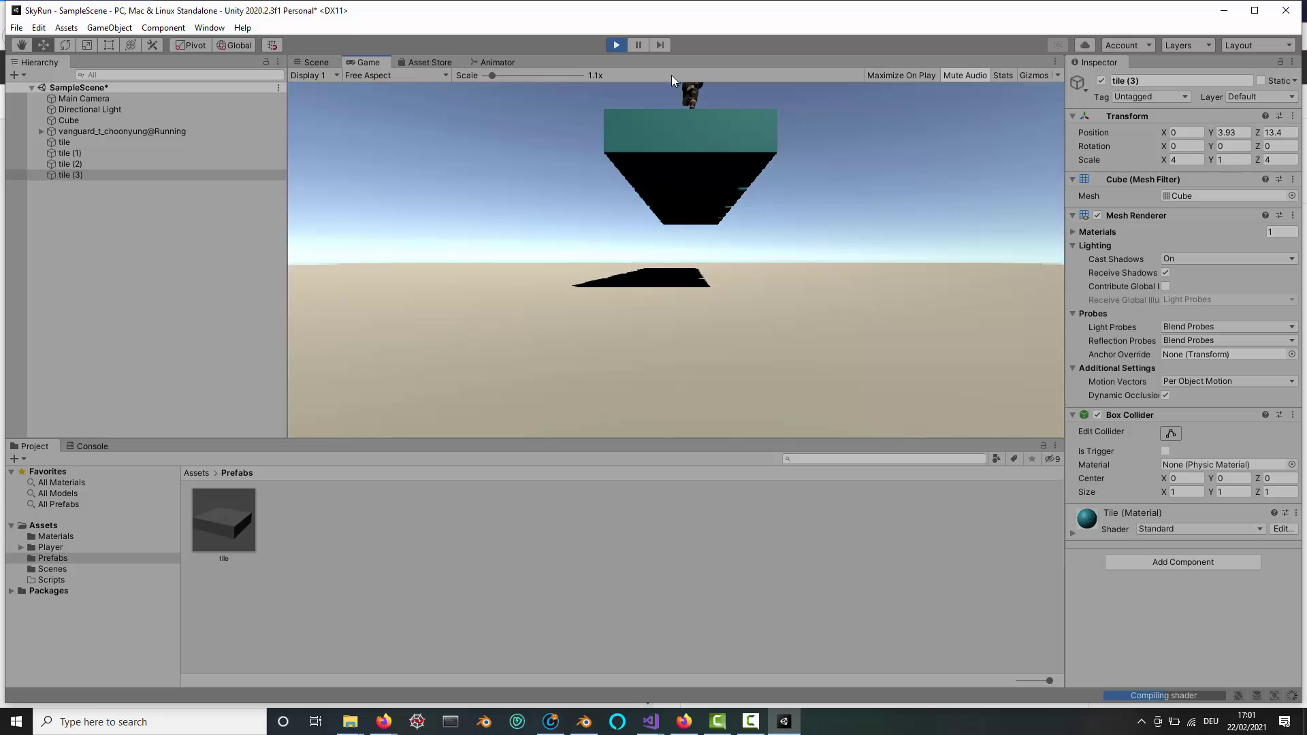
{"action": "left_click", "coordinate": [617, 45]}
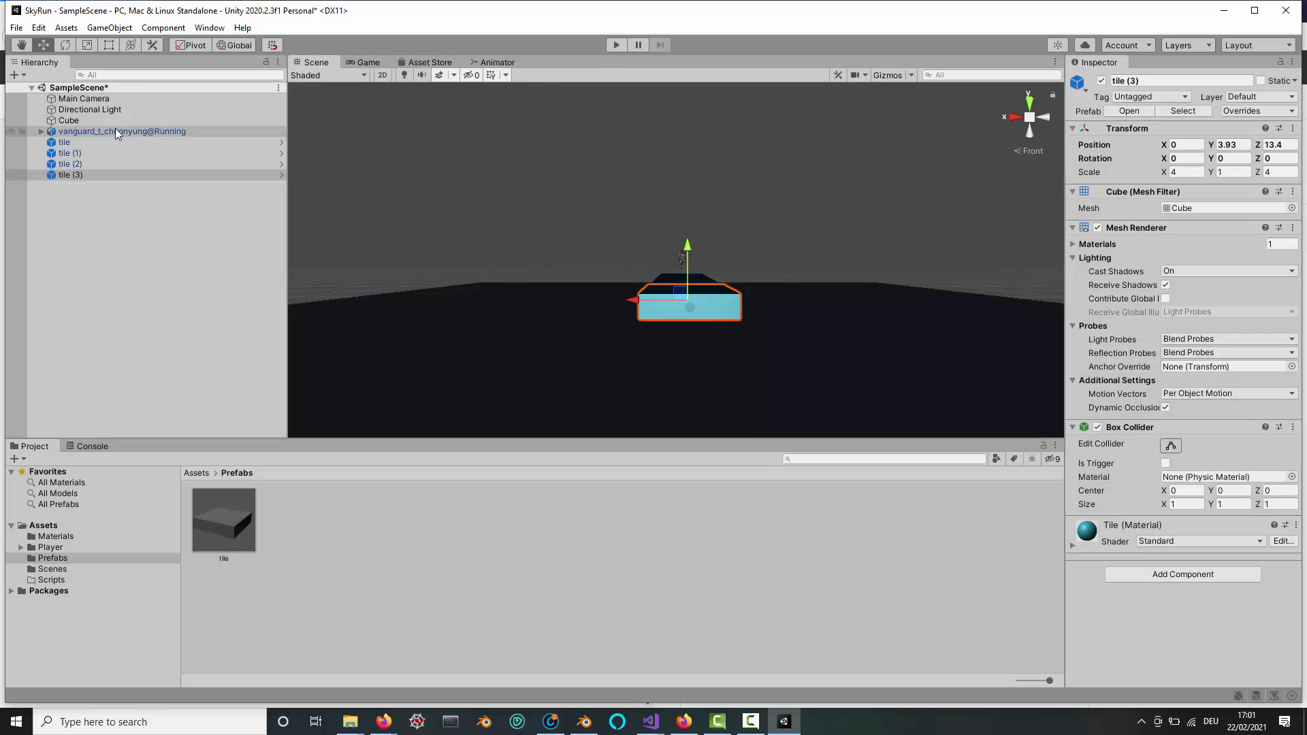
{"action": "left_click", "coordinate": [112, 100]}
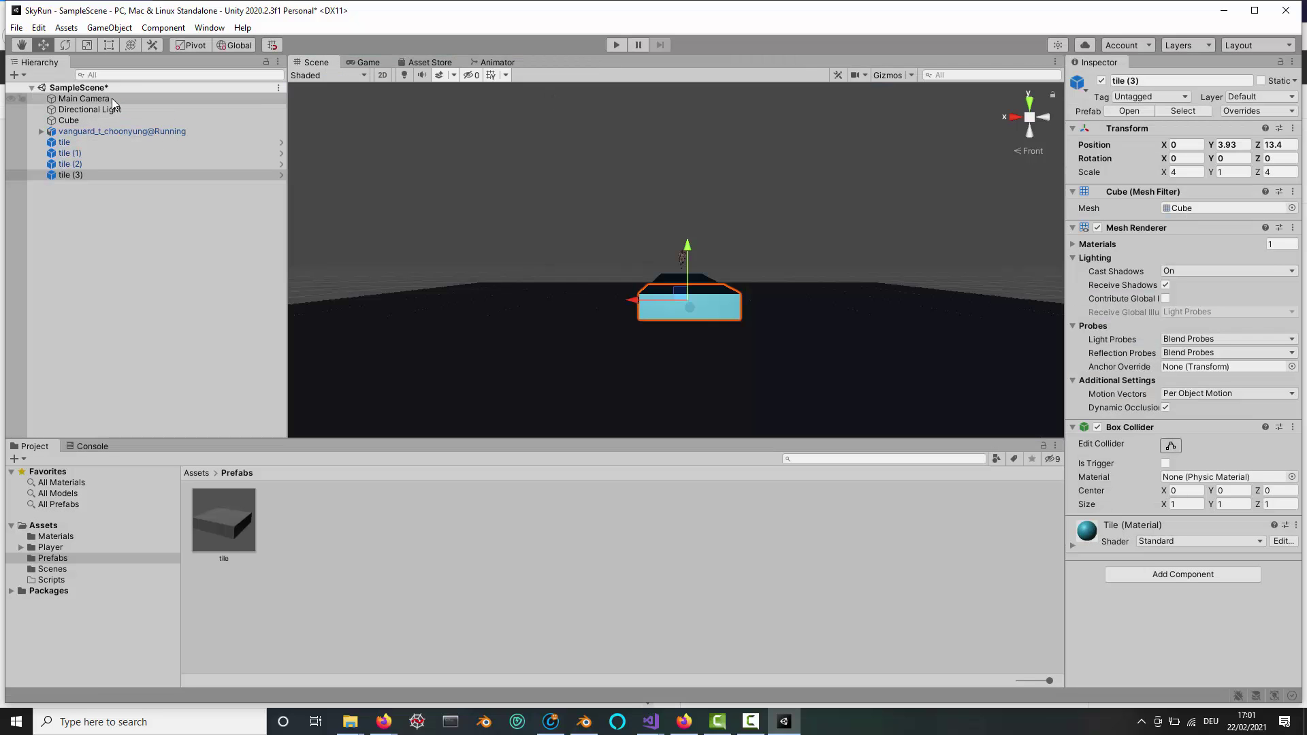
{"action": "left_click", "coordinate": [681, 237]}
{"action": "left_click_drag", "start_coordinate": [683, 237], "coordinate": [683, 204]}
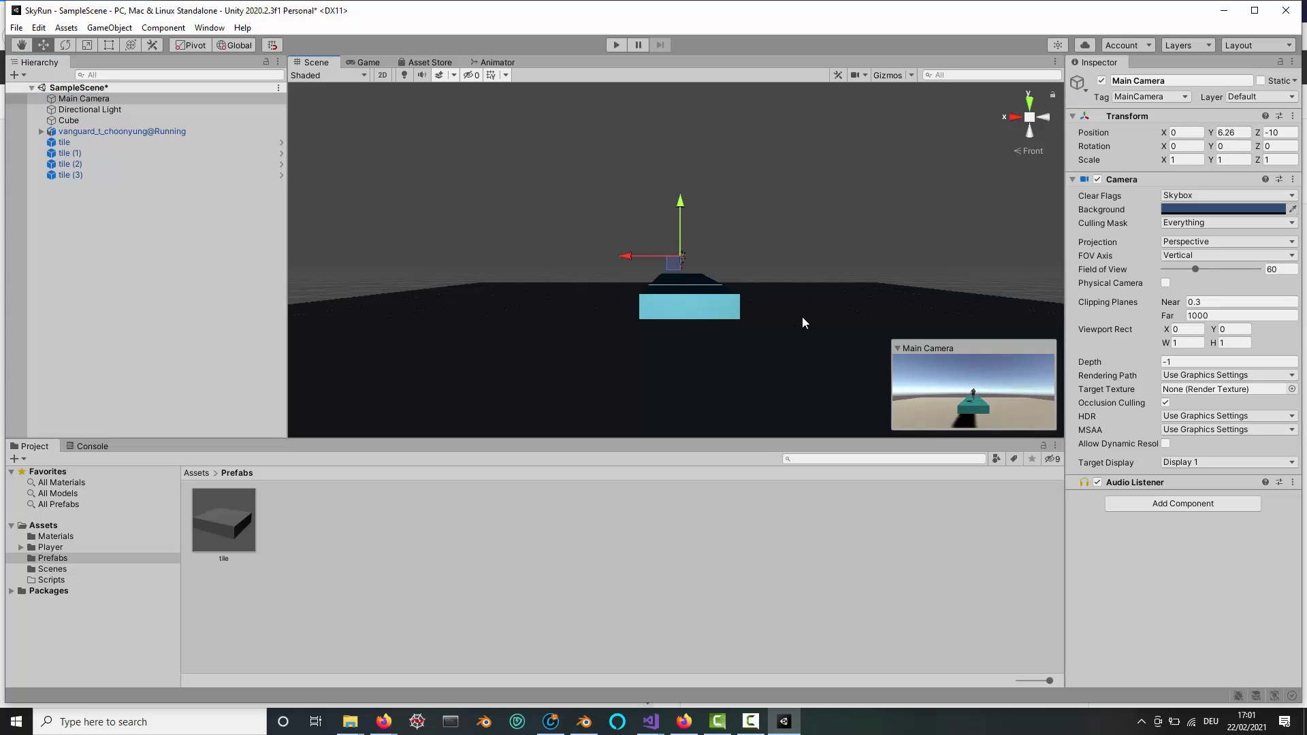
{"action": "right_click_drag", "start_coordinate": [803, 312], "coordinate": [603, 272]}
{"action": "left_click_drag", "start_coordinate": [599, 245], "coordinate": [518, 261]}
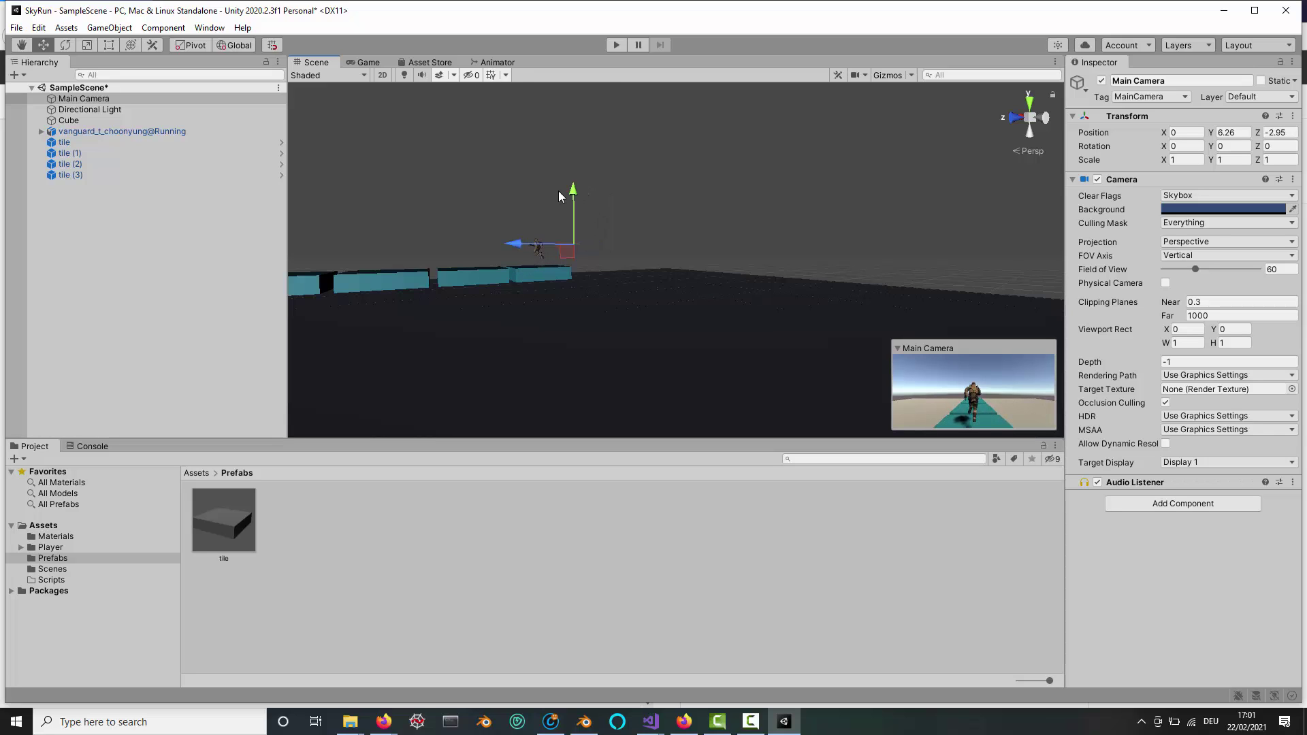
{"action": "left_click", "coordinate": [616, 45]}
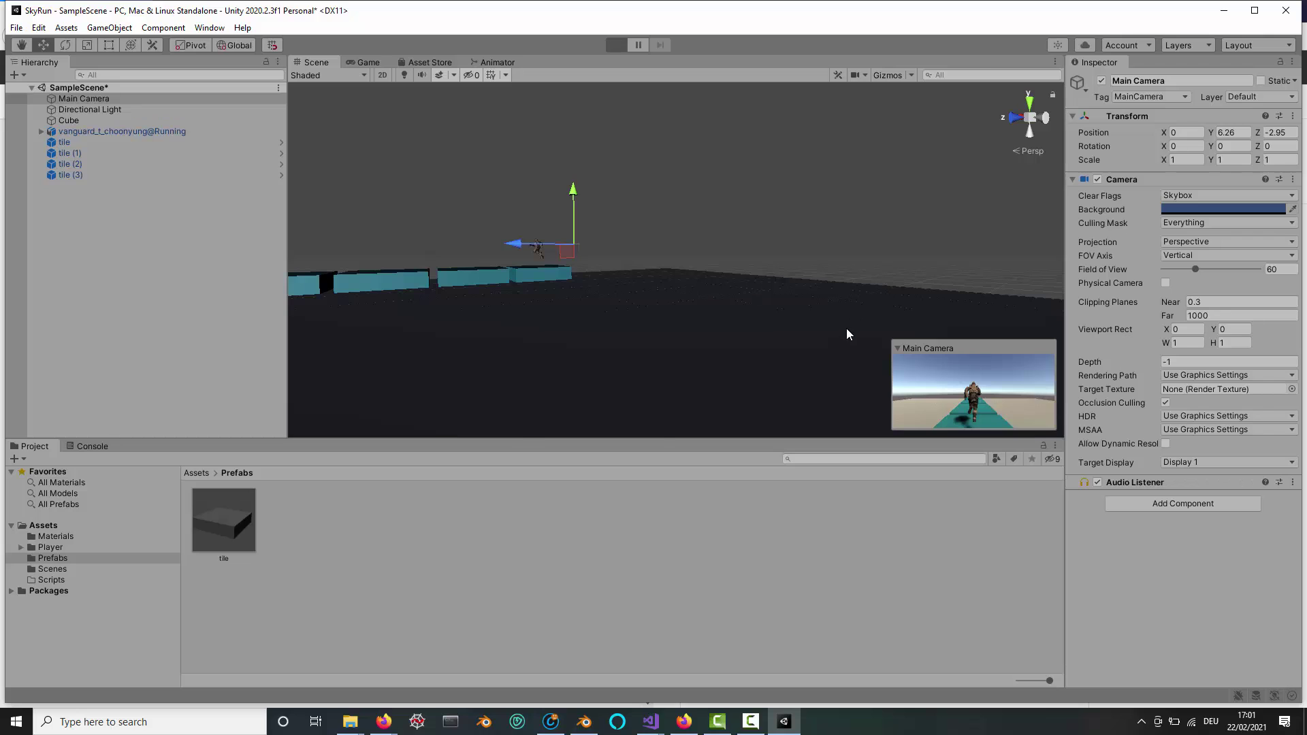
{"action": "left_click", "coordinate": [616, 46]}
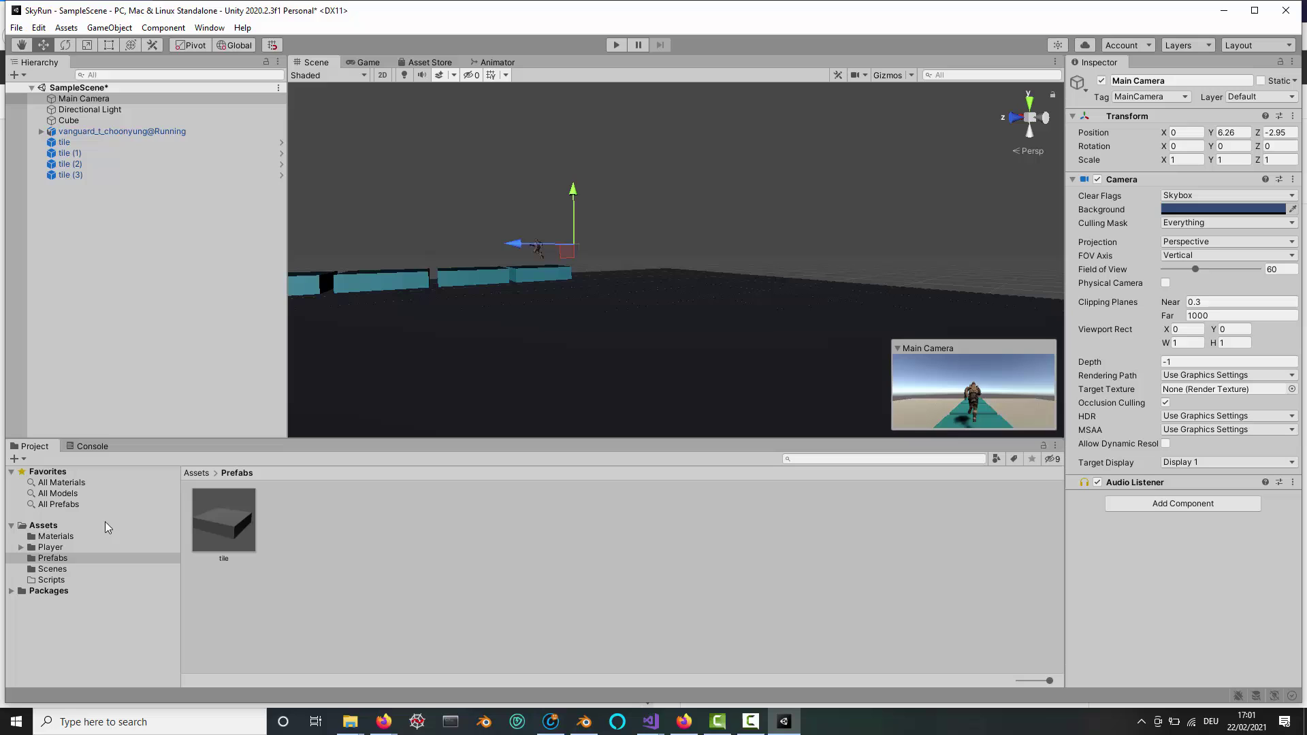
Step: Create a C# script named TrailCamera in Scripts, then select the running player character
{"action": "left_click", "coordinate": [60, 582]}
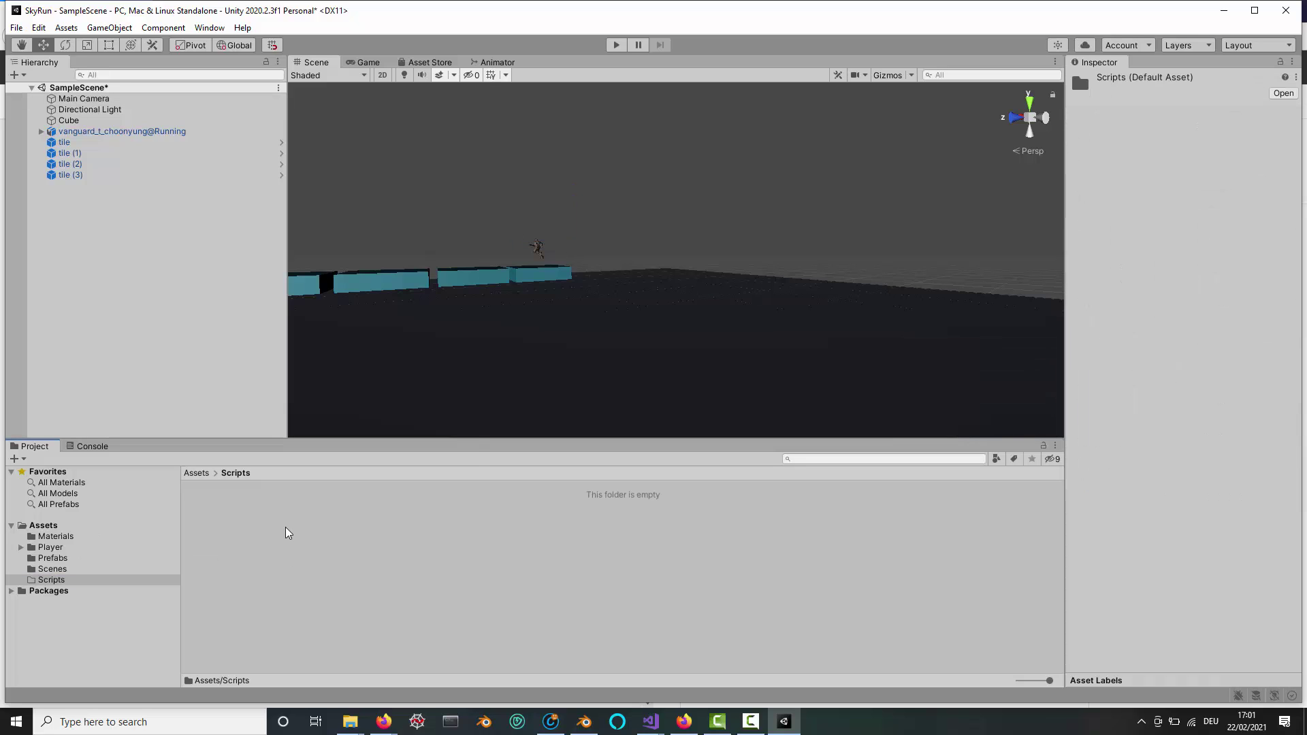
{"action": "right_click", "coordinate": [286, 529]}
{"action": "mouse_move", "coordinate": [424, 170]}
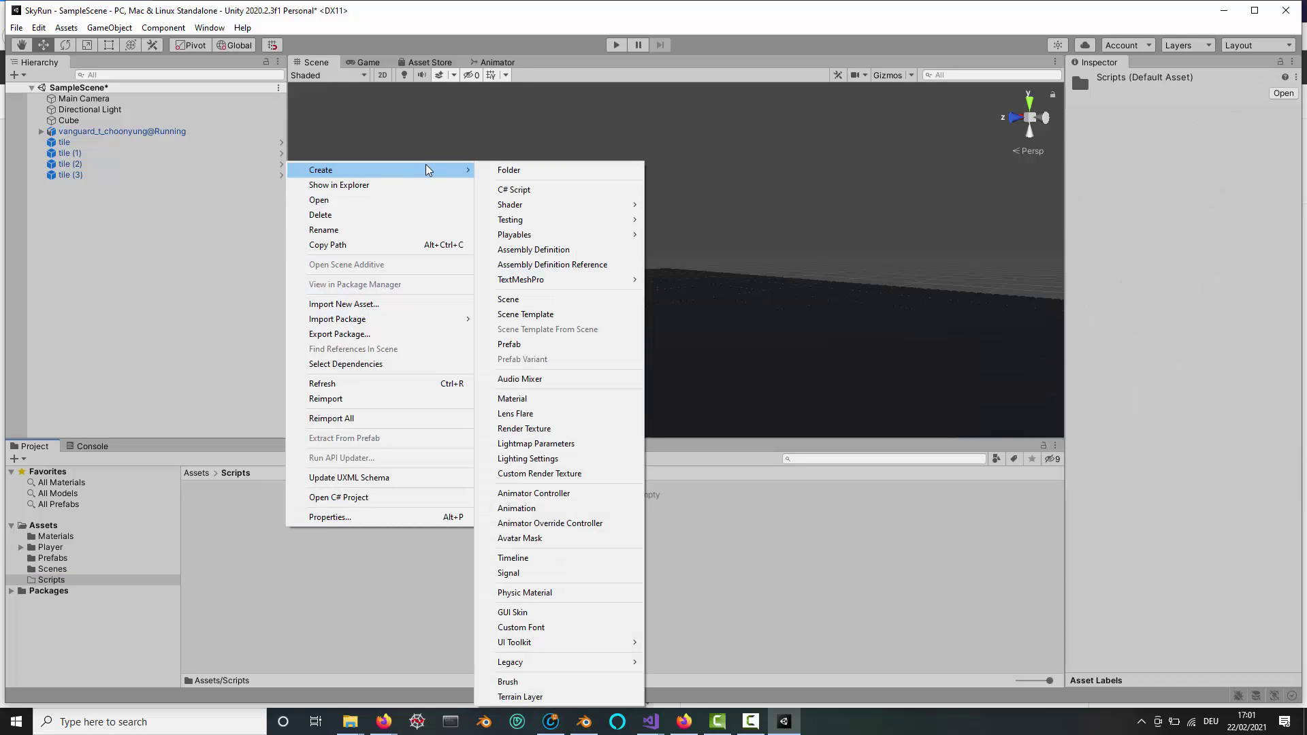
{"action": "left_click", "coordinate": [531, 191]}
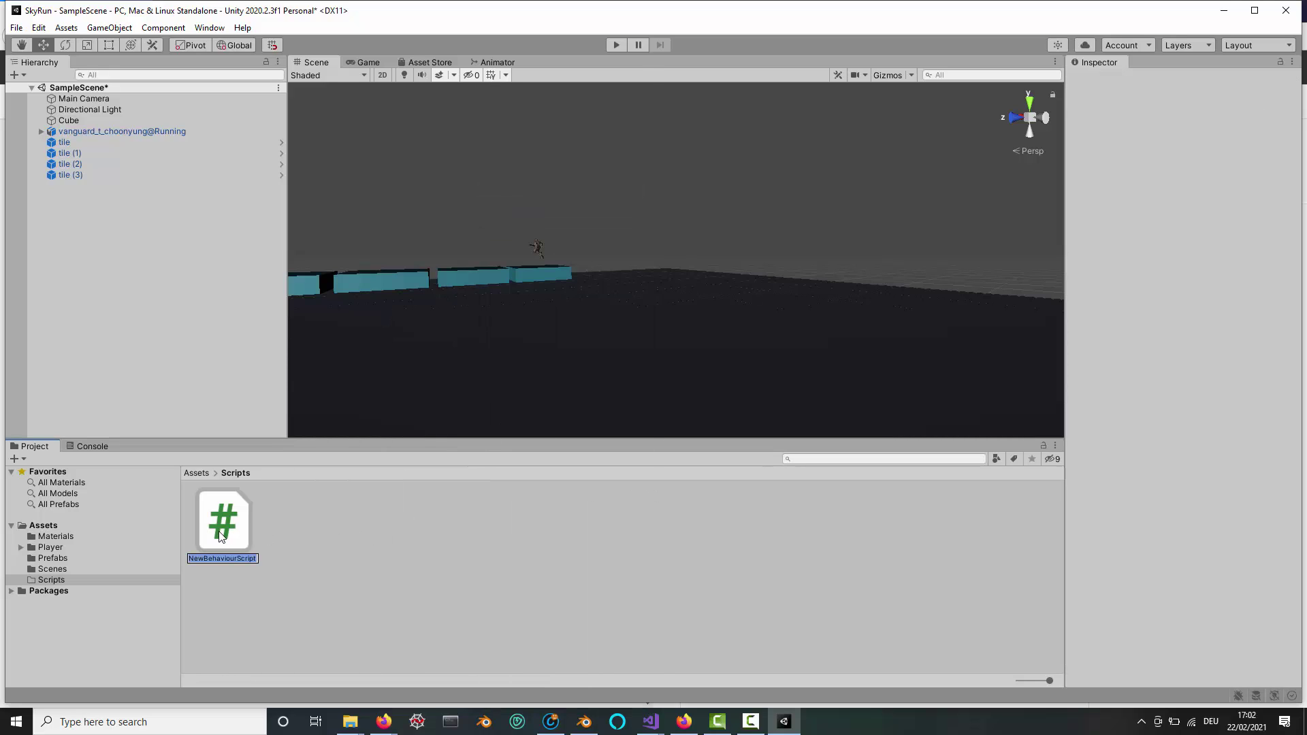
{"action": "type", "text": "TrailCamera"}
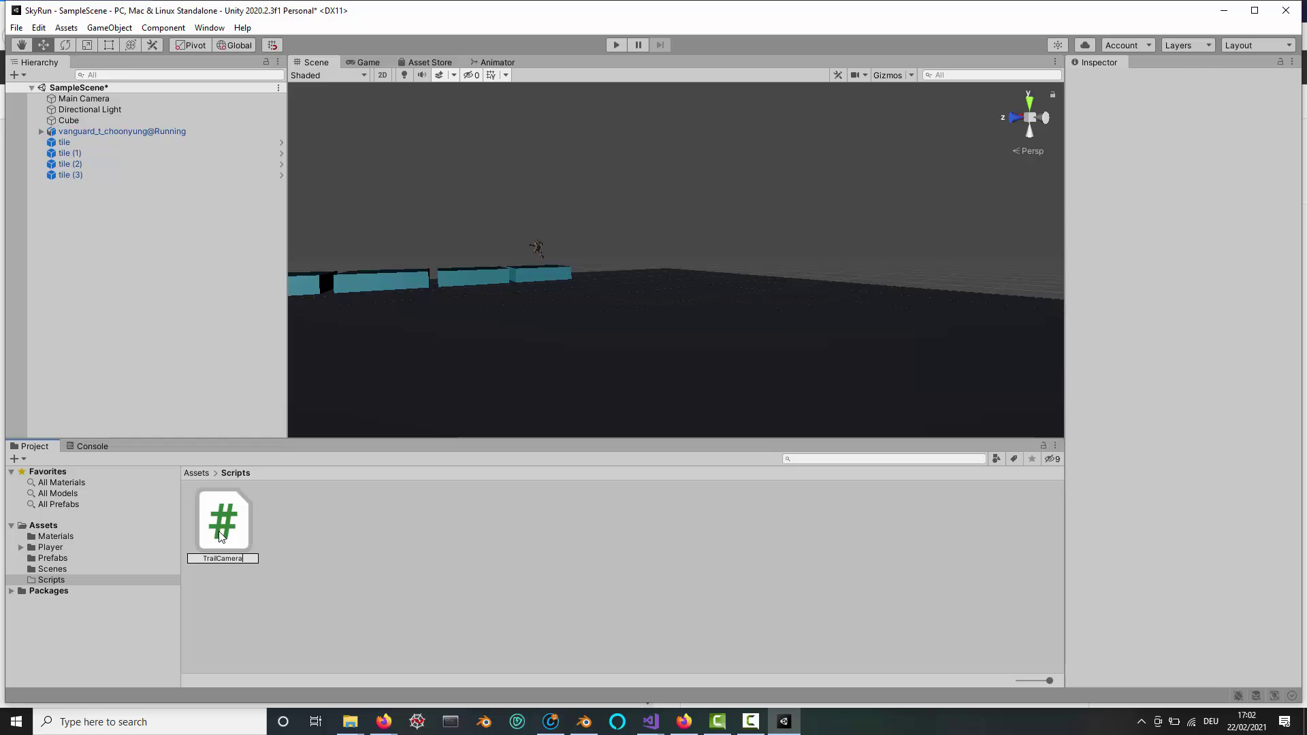
{"action": "key", "text": "Return"}
{"action": "left_click", "coordinate": [331, 542]}
{"action": "left_click", "coordinate": [158, 131]}
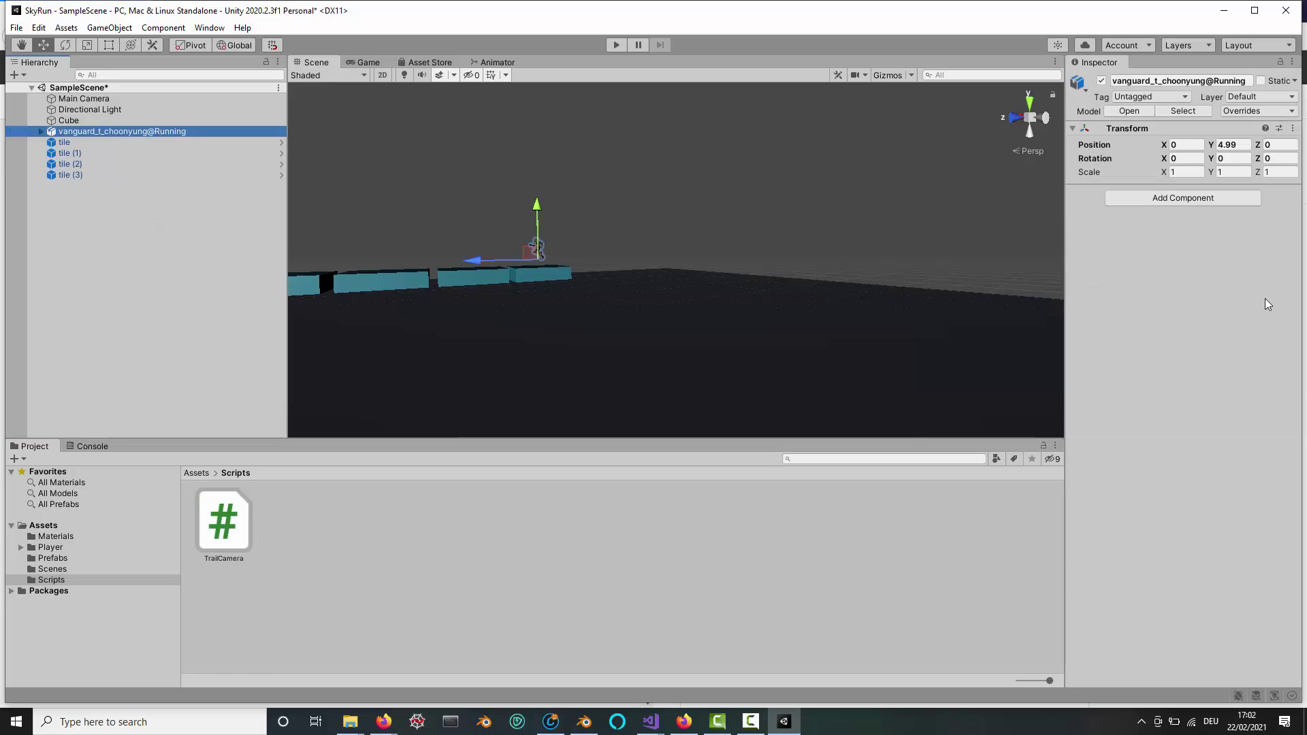
Step: Add a Character Controller to the player with Center Y set to 1
{"action": "left_click", "coordinate": [1194, 198]}
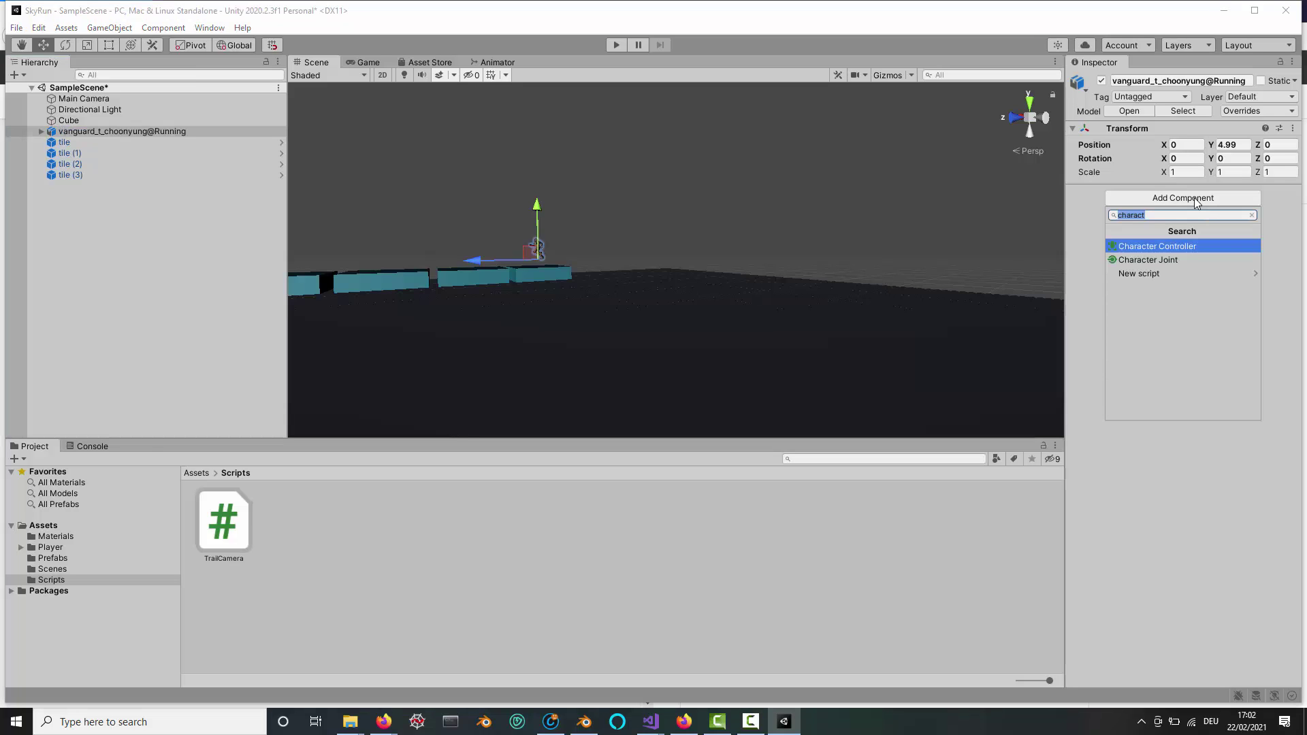
{"action": "left_click", "coordinate": [1174, 247]}
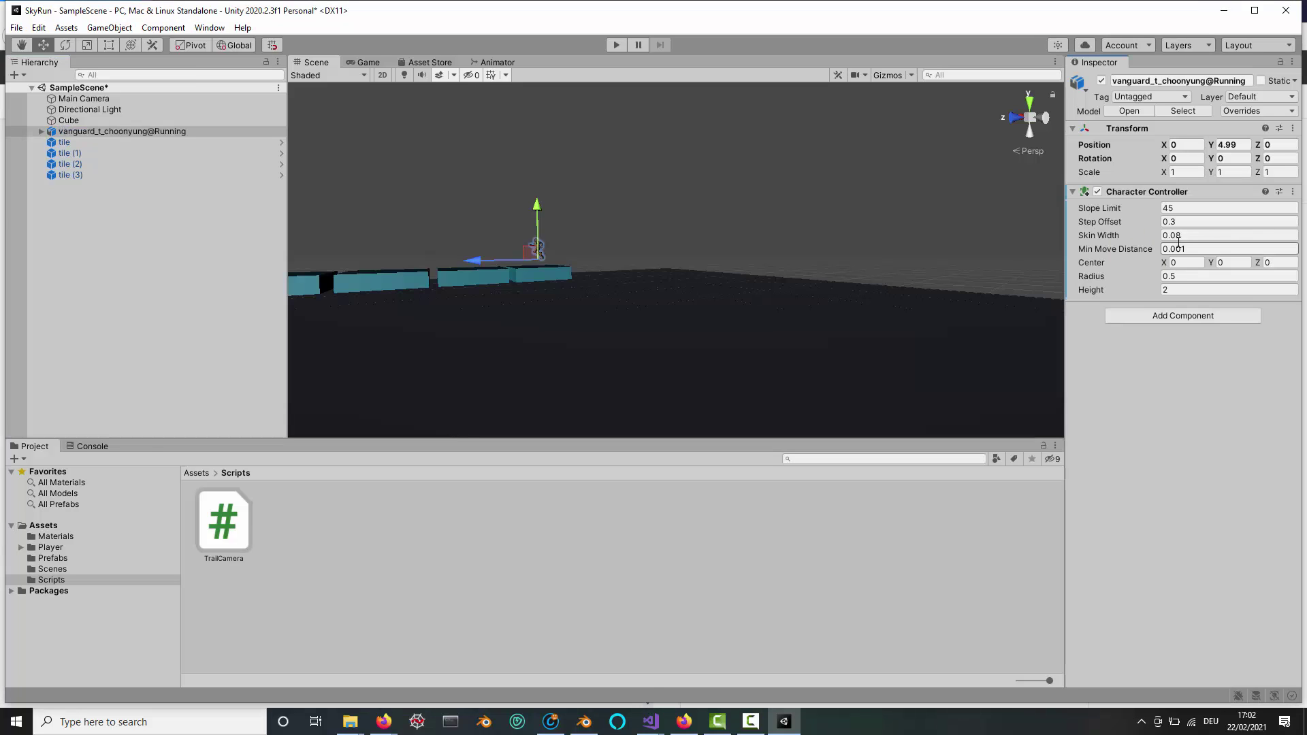
{"action": "left_click", "coordinate": [1242, 263]}
{"action": "double_click", "coordinate": [1237, 267]}
{"action": "key", "text": "Return"}
Step: Add a new script component named PlayerMovement to the player
{"action": "left_click", "coordinate": [1208, 315]}
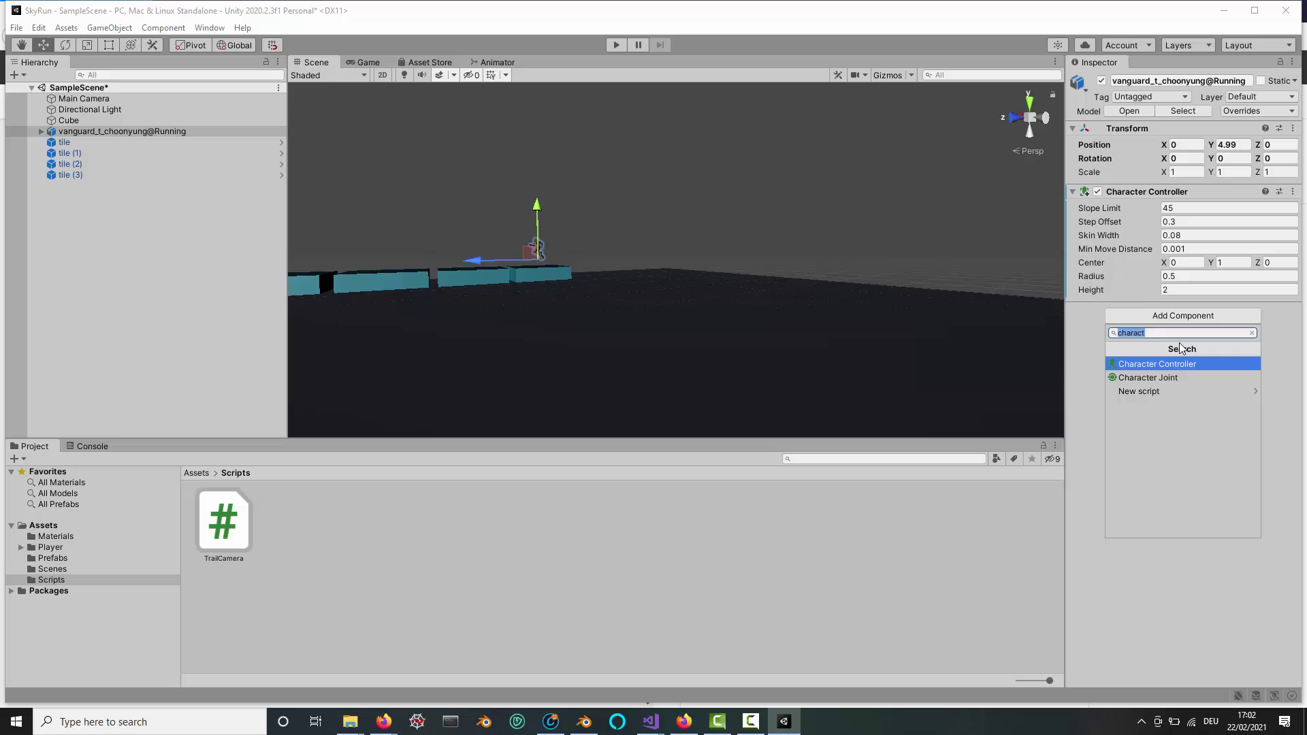
{"action": "type", "text": "scri"}
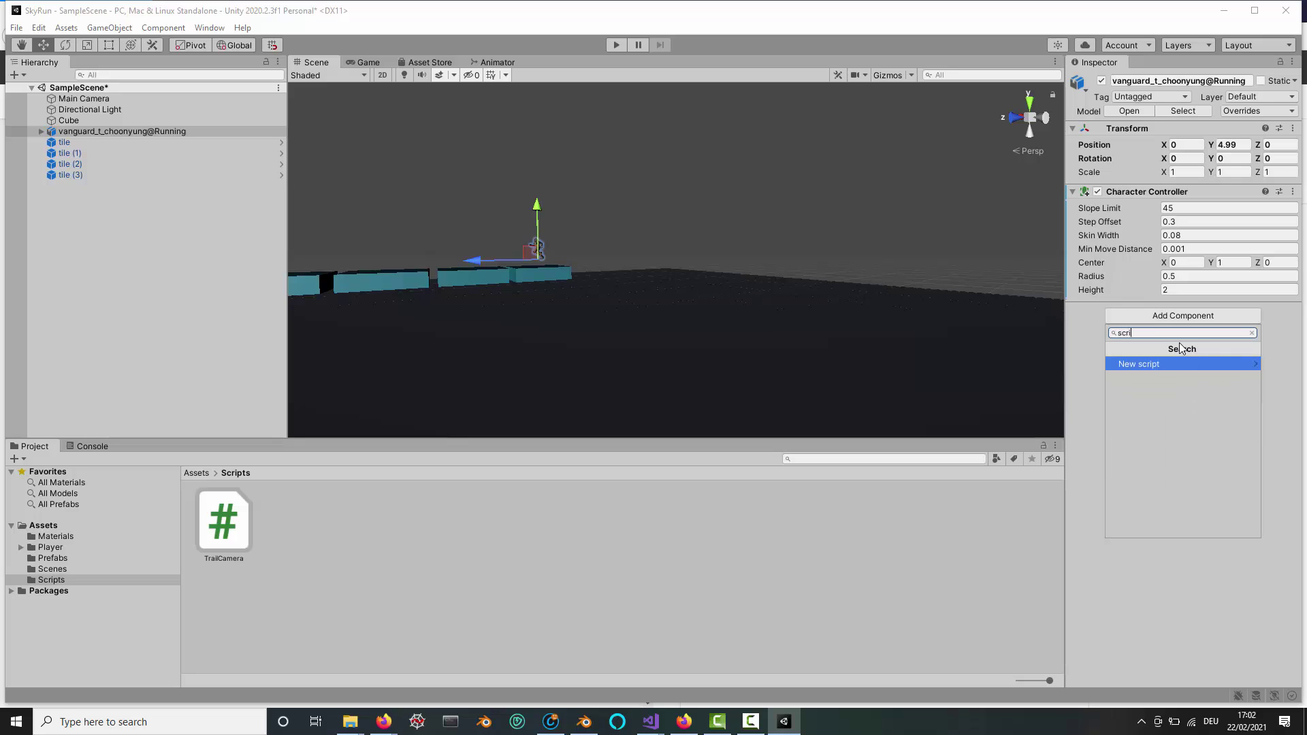
{"action": "left_click", "coordinate": [1178, 364]}
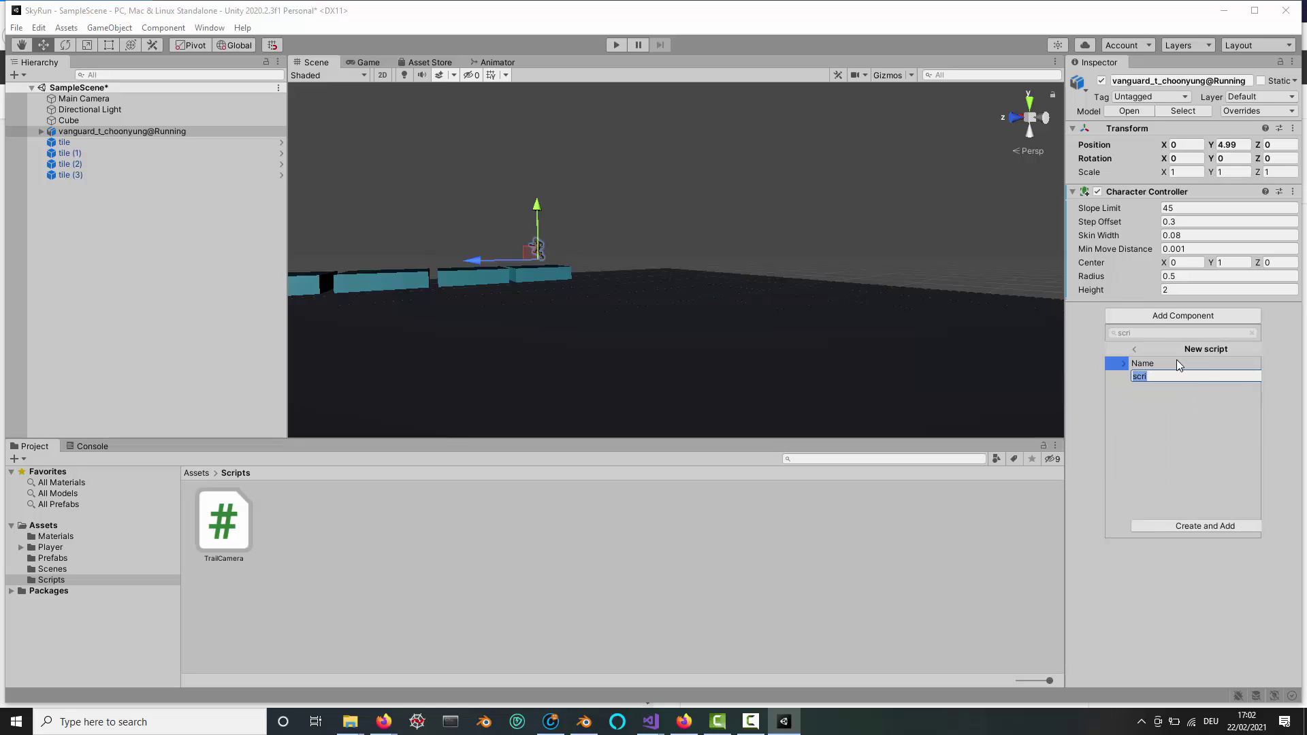
{"action": "type", "text": "PlayerMovement"}
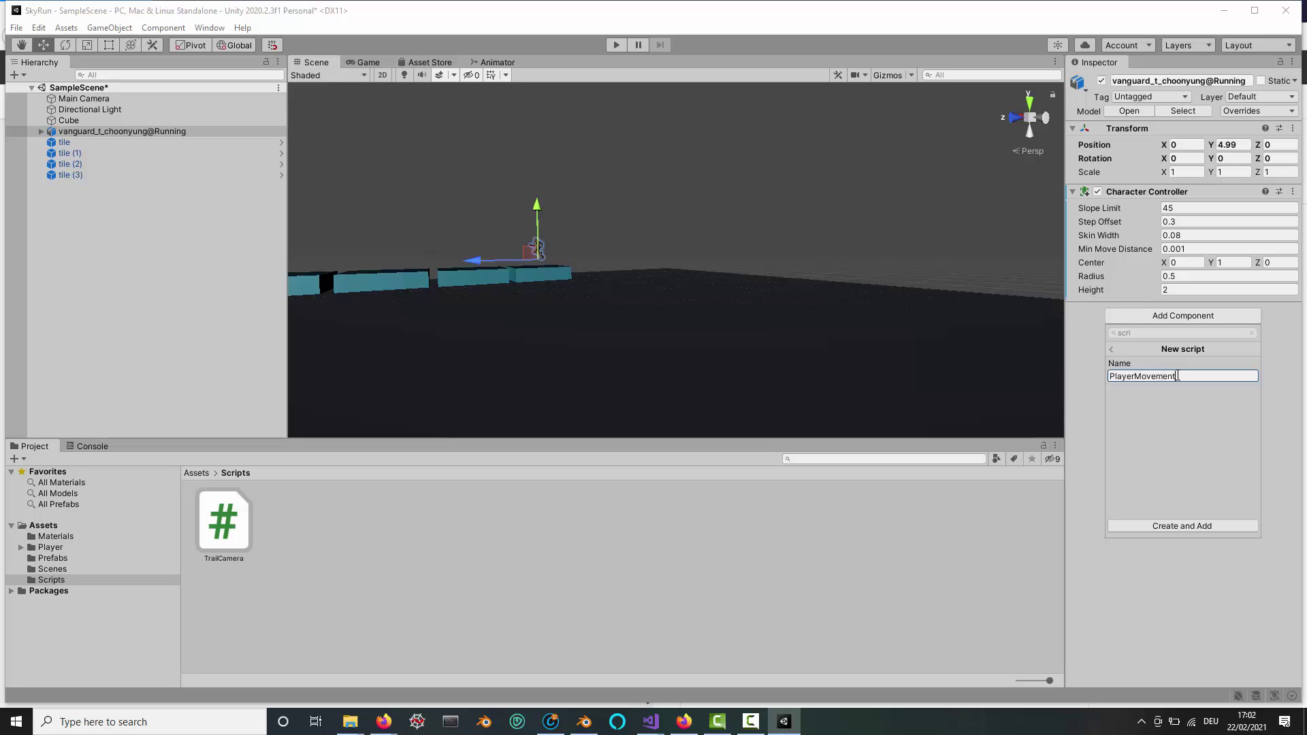
{"action": "key", "text": "Return"}
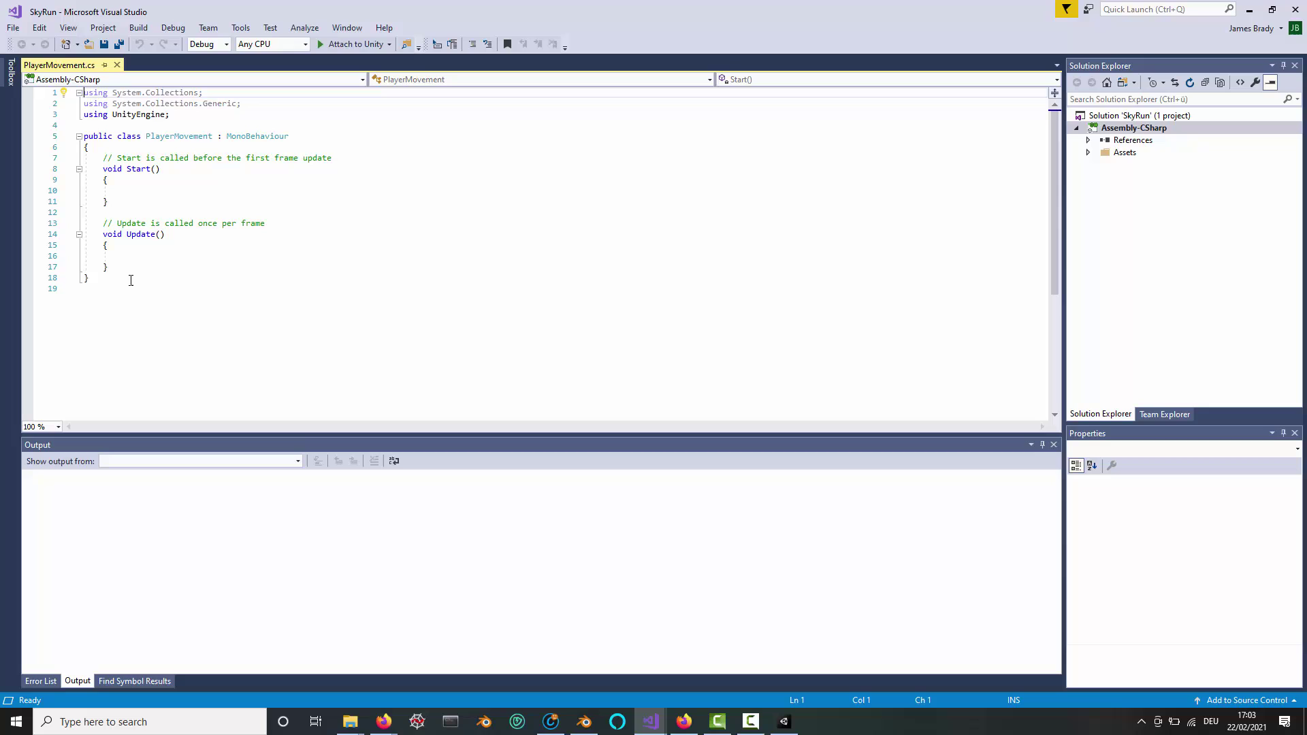
Step: Replace PlayerMovement's class body with forward-movement and A/D turning code, then save it
{"action": "left_click_drag", "start_coordinate": [130, 281], "coordinate": [83, 136]}
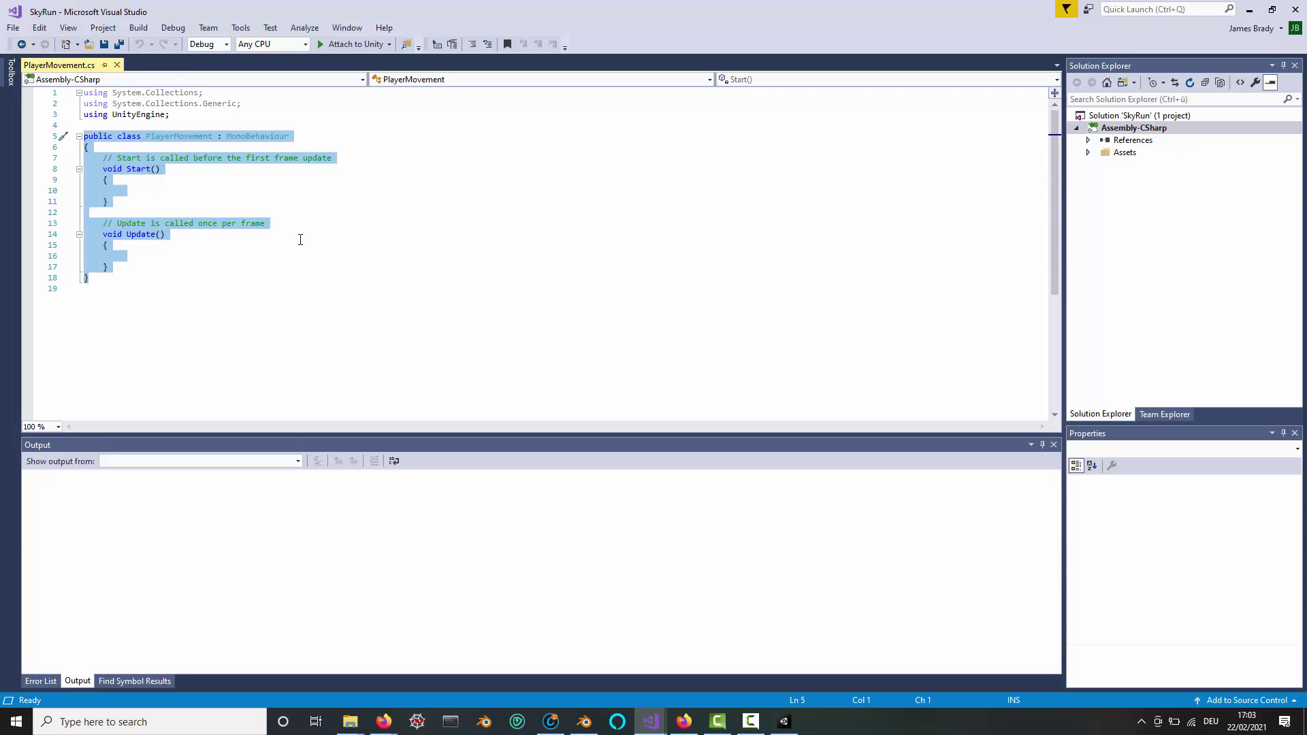
{"action": "type", "text": "public class PlayerMovement : MonoBehaviour {     private bool turnLeft, turnRight;     public float speed = 7.0f;     private CharacterController myCharacterController;      // Start is called before the first frame update     void Start()     {         myCharacterController = GetComponent<CharacterController>();     }      // Update is called once per frame     void Update()     {         turnLeft = Input.GetKeyDown(KeyCode.A);         turnRight = Input.GetKeyDown(KeyCode.D);          if (turnLeft)             transform.Rotate(new Vector3(0f, -90f, 0f));         else if (turnRight)             transform.Rotate(new Vector3(0f, 90f, 0f));          myCharacterController.SimpleMove(new Vector3(0f, 0f, 0f));         myCharacterController.Move(transform.forward * speed * Time.deltaTime);     } }"}
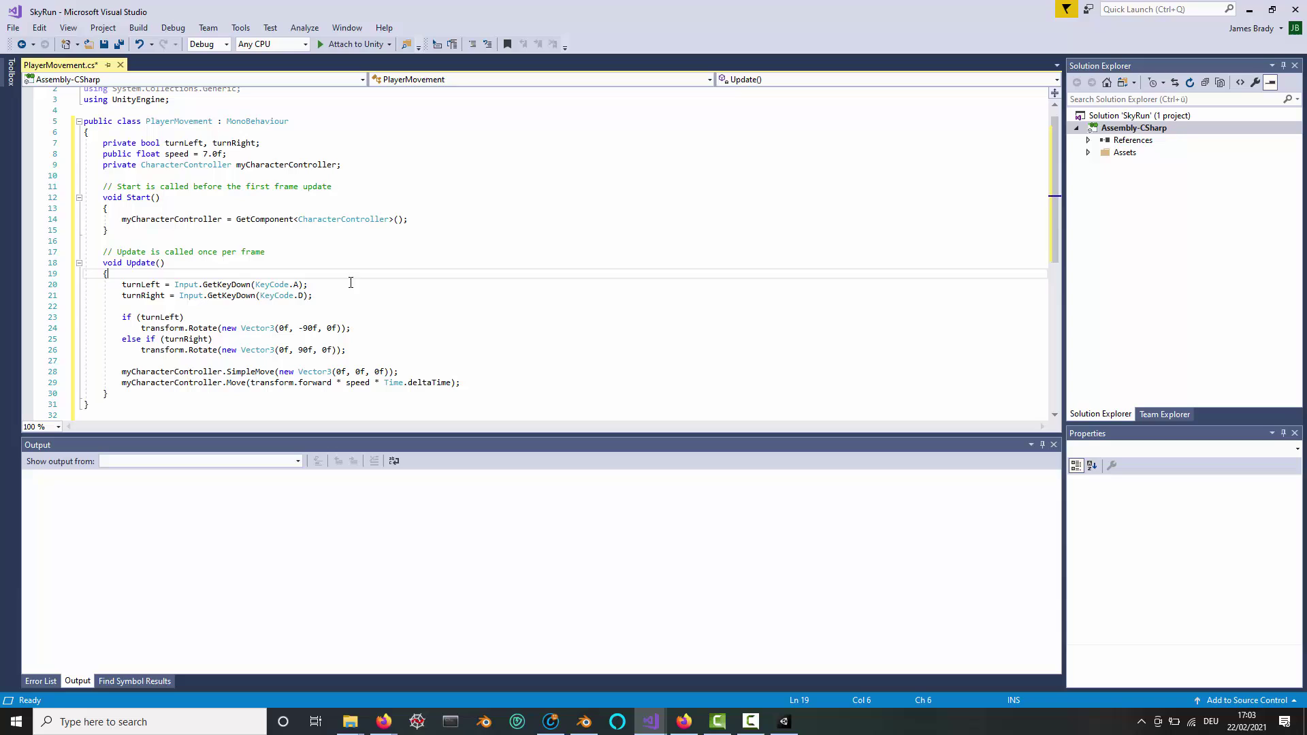
{"action": "left_click", "coordinate": [330, 284]}
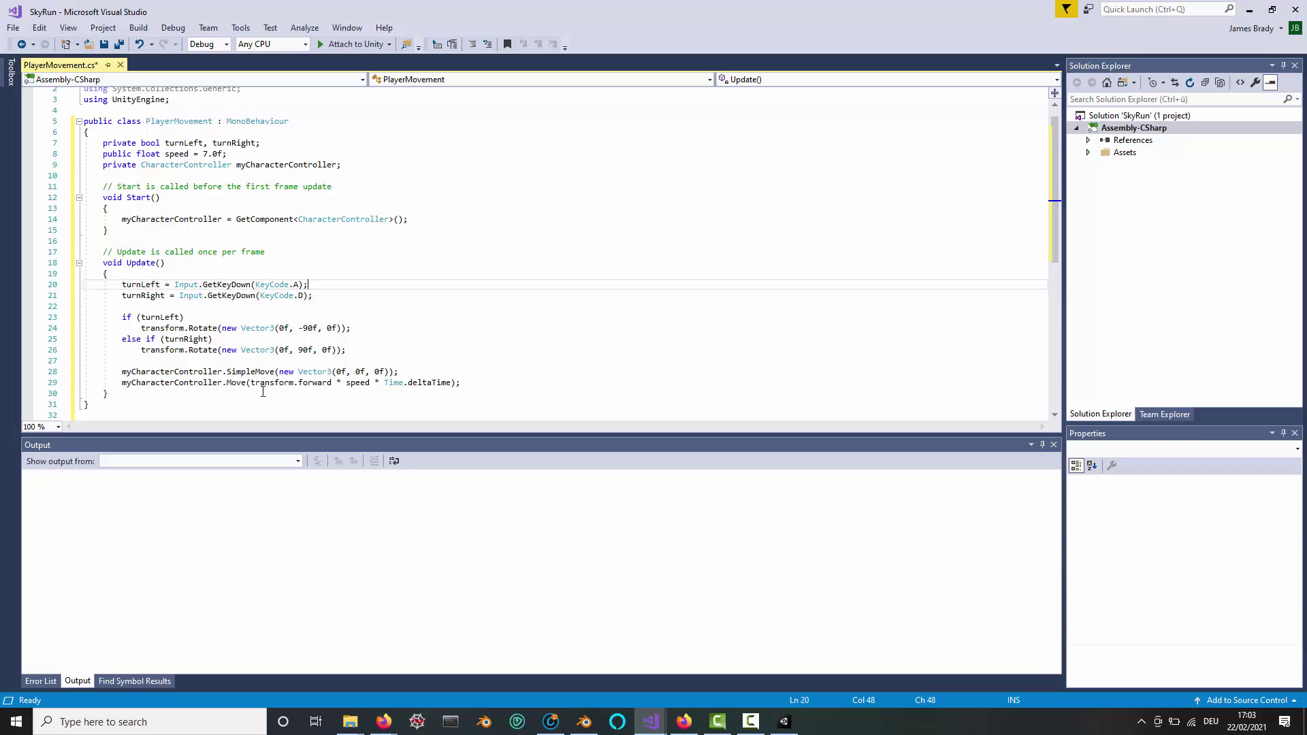
{"action": "left_click", "coordinate": [478, 383]}
{"action": "key", "text": "shift+Home"}
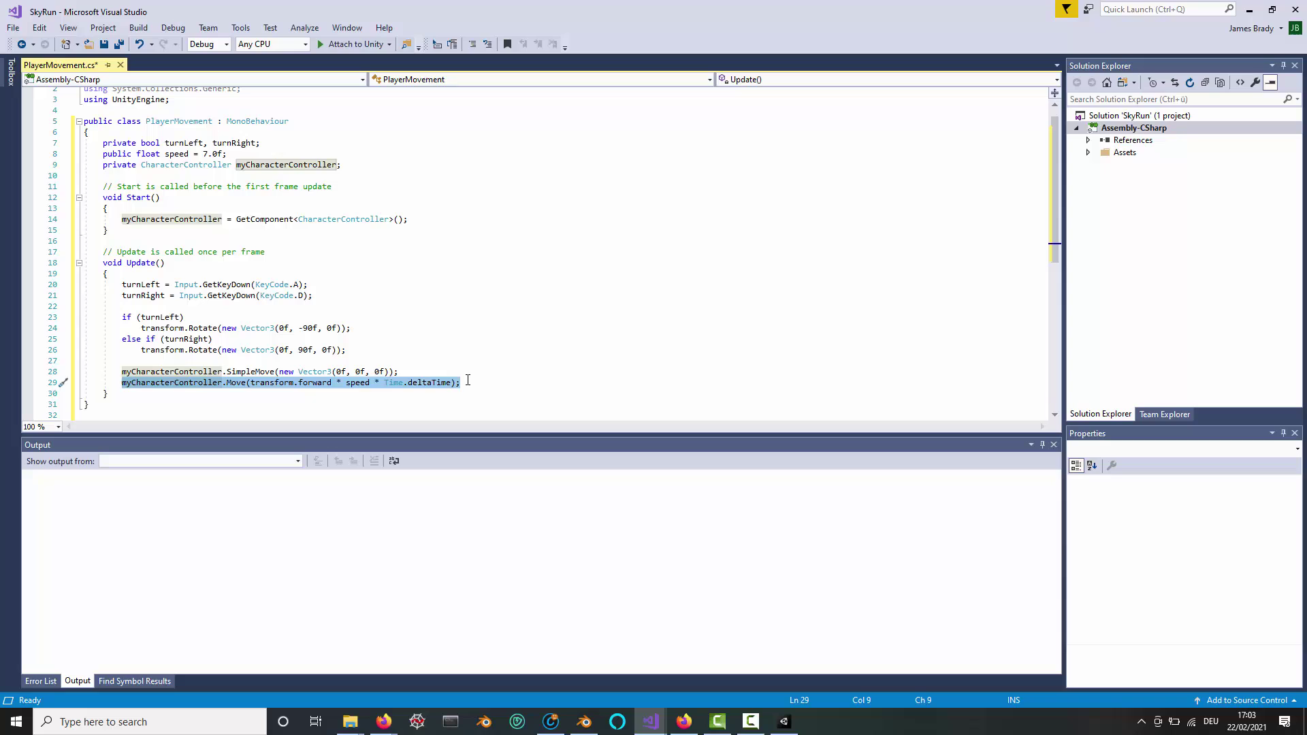
{"action": "left_click", "coordinate": [479, 380]}
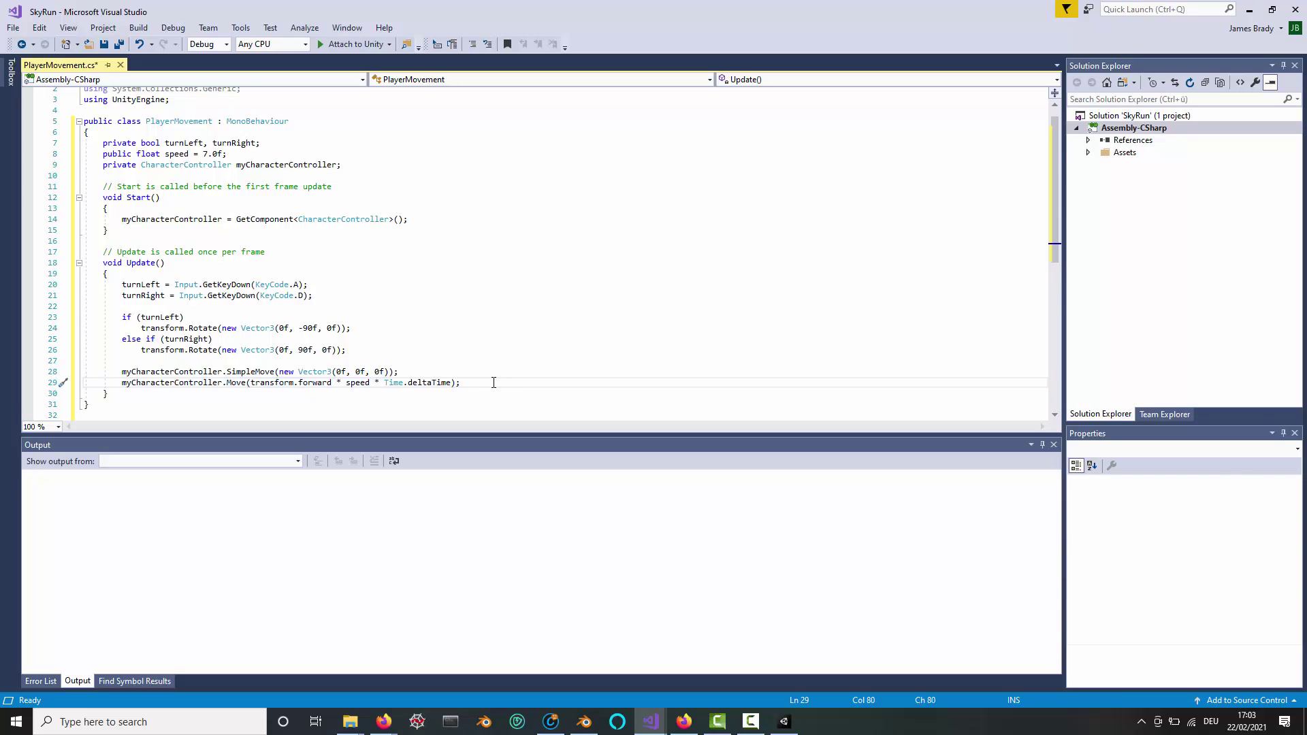
{"action": "left_click", "coordinate": [539, 288]}
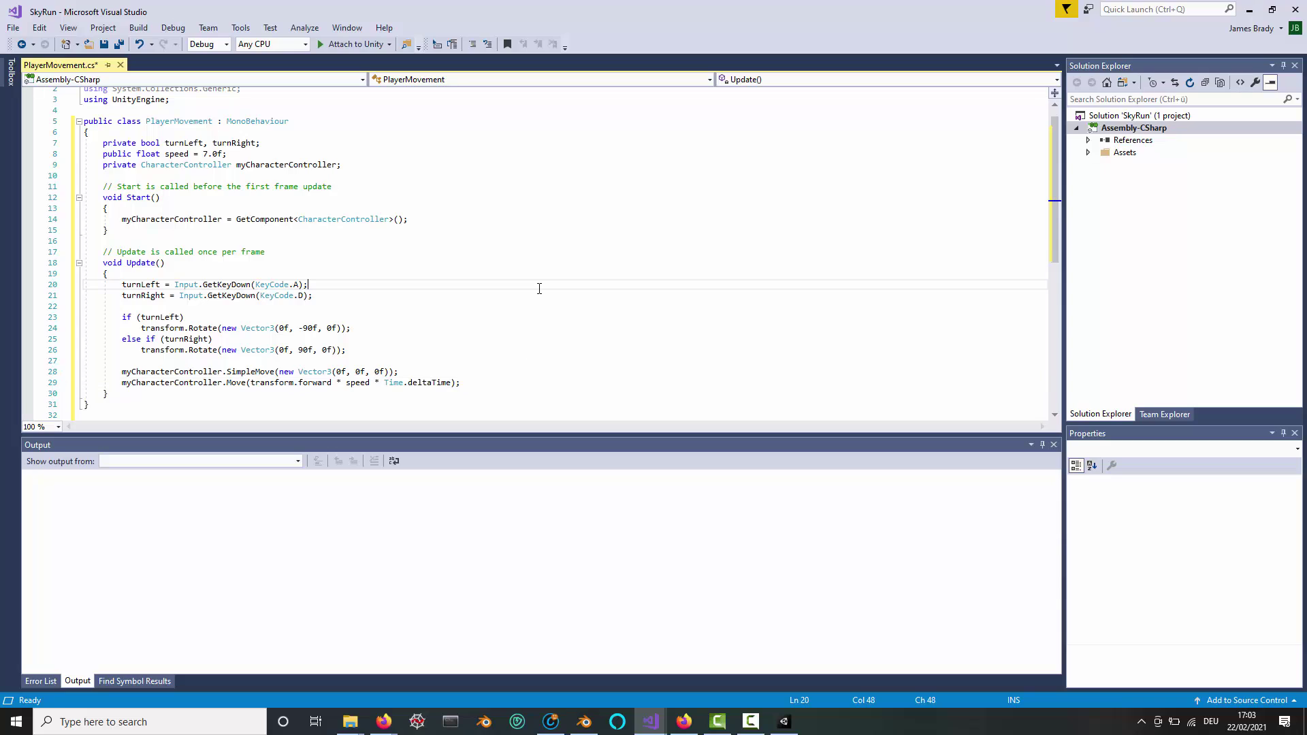
{"action": "key", "text": "ctrl+s"}
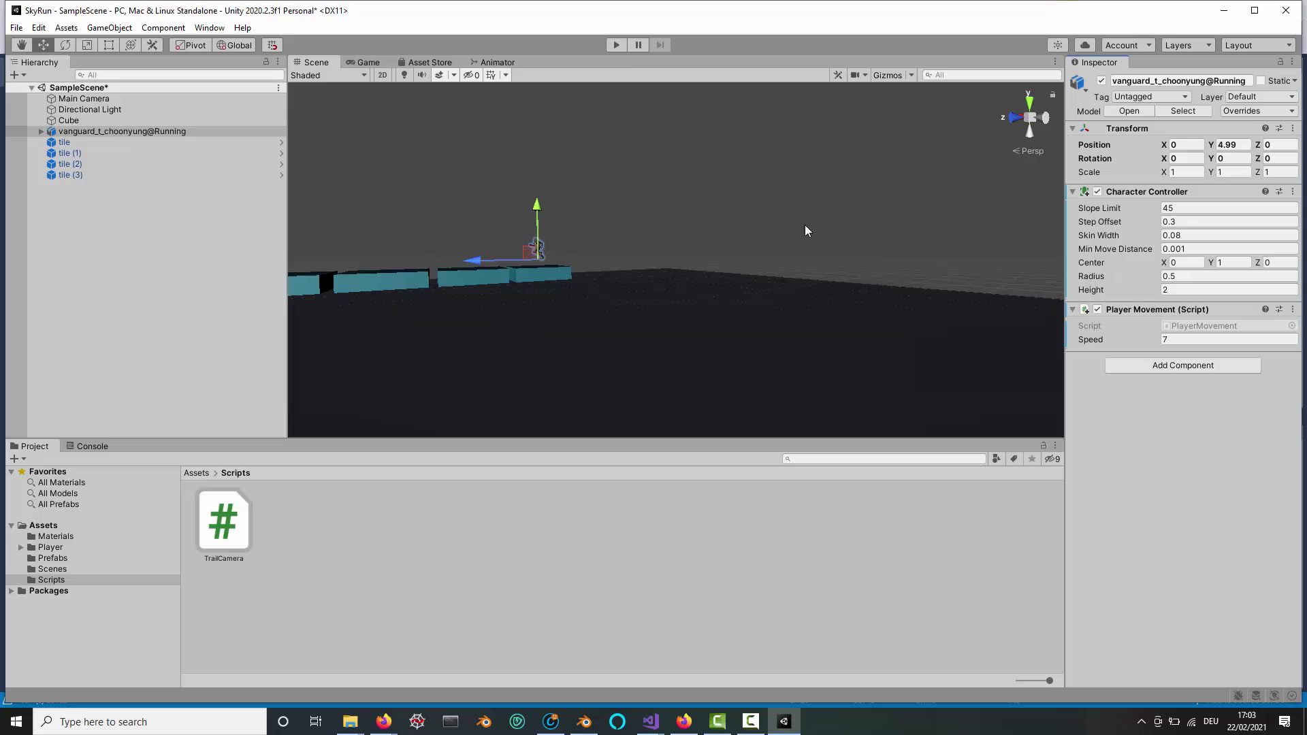
Step: After a play test, enable Loop Time on the vanguard model's Running clip and apply
{"action": "left_click", "coordinate": [617, 44]}
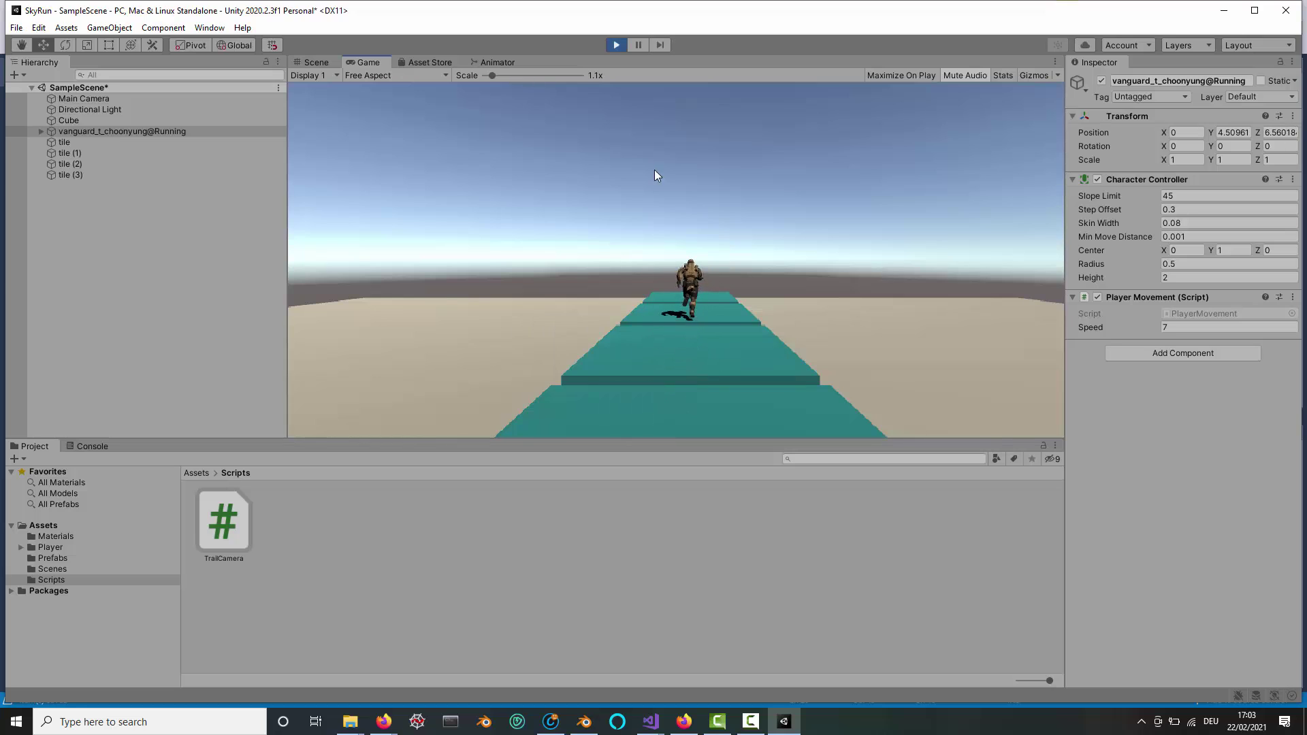
{"action": "left_click", "coordinate": [617, 45]}
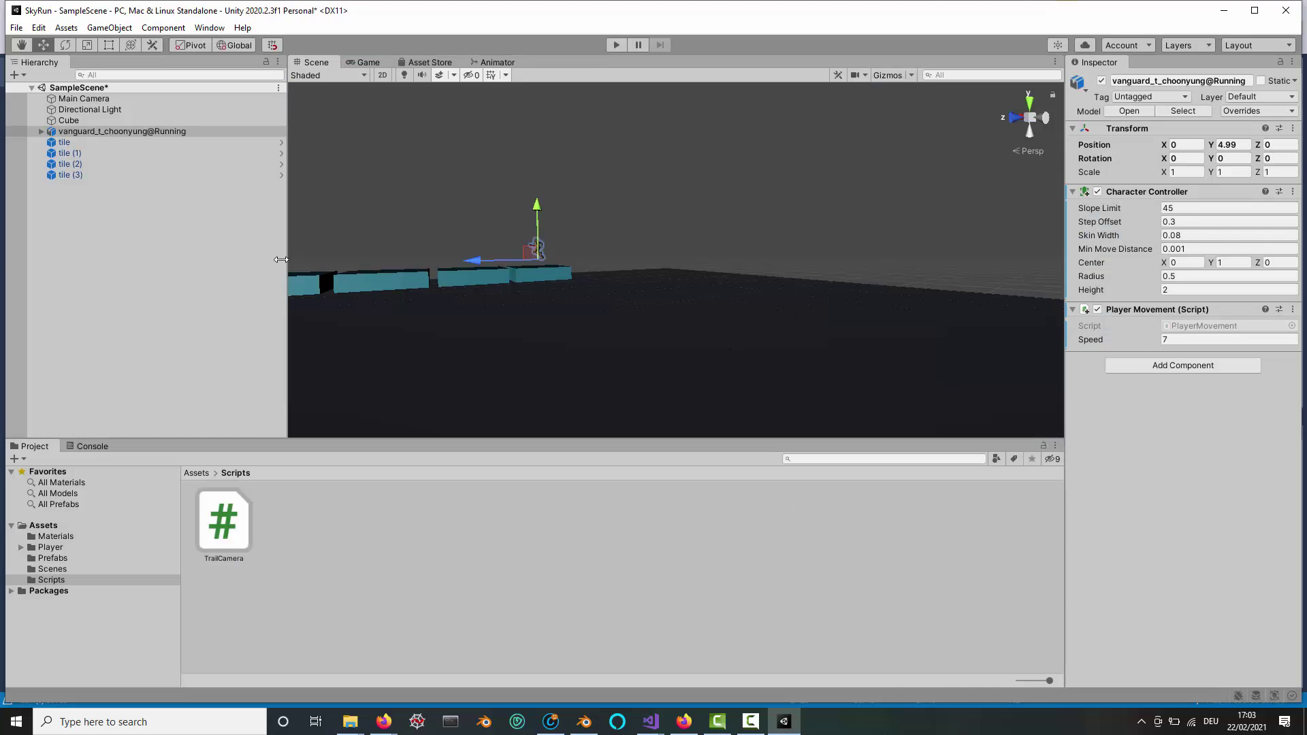
{"action": "left_click", "coordinate": [67, 548]}
{"action": "left_click", "coordinate": [330, 520]}
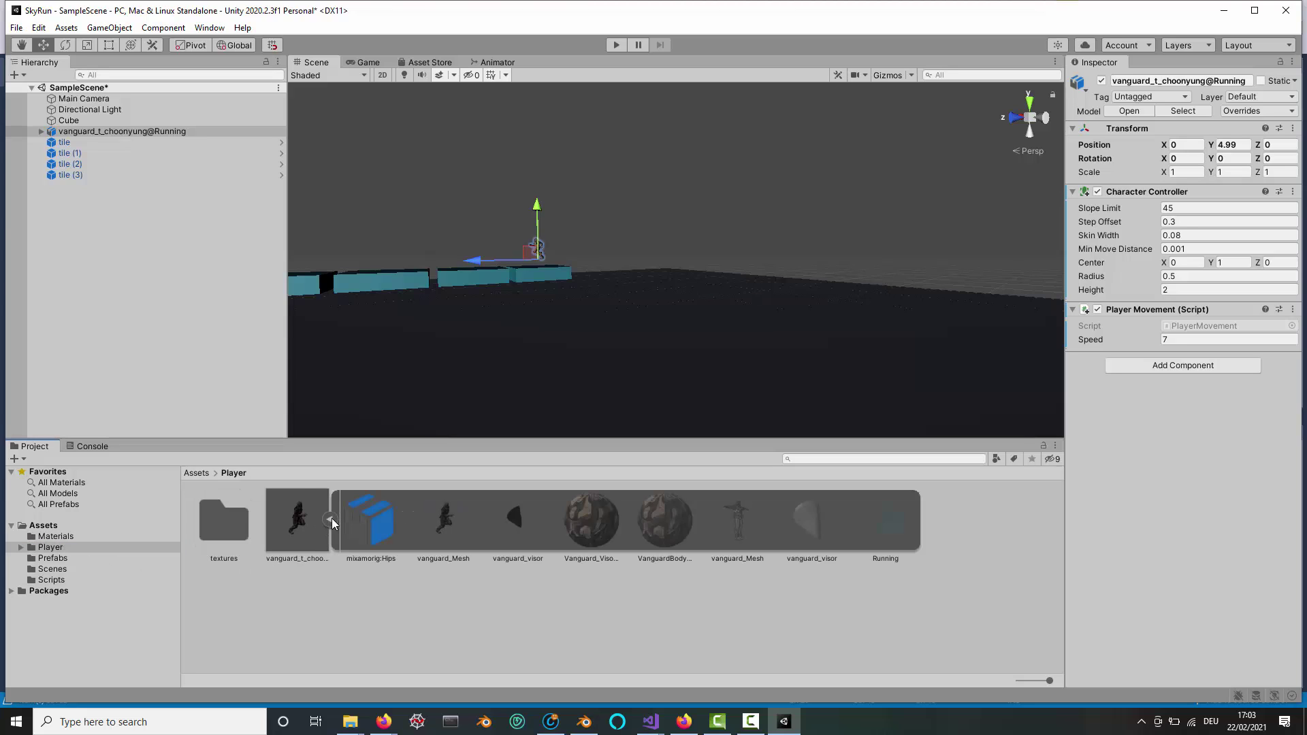
{"action": "left_click", "coordinate": [901, 517]}
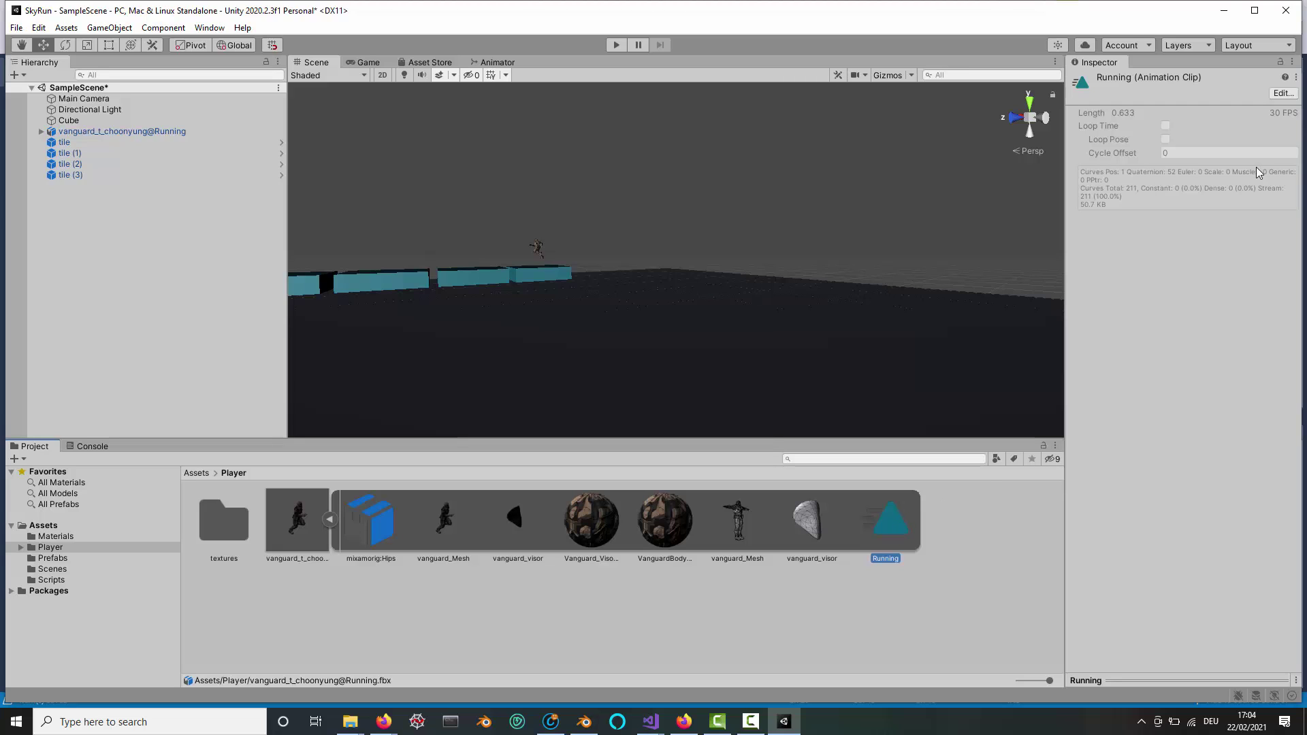
{"action": "left_click", "coordinate": [1283, 93]}
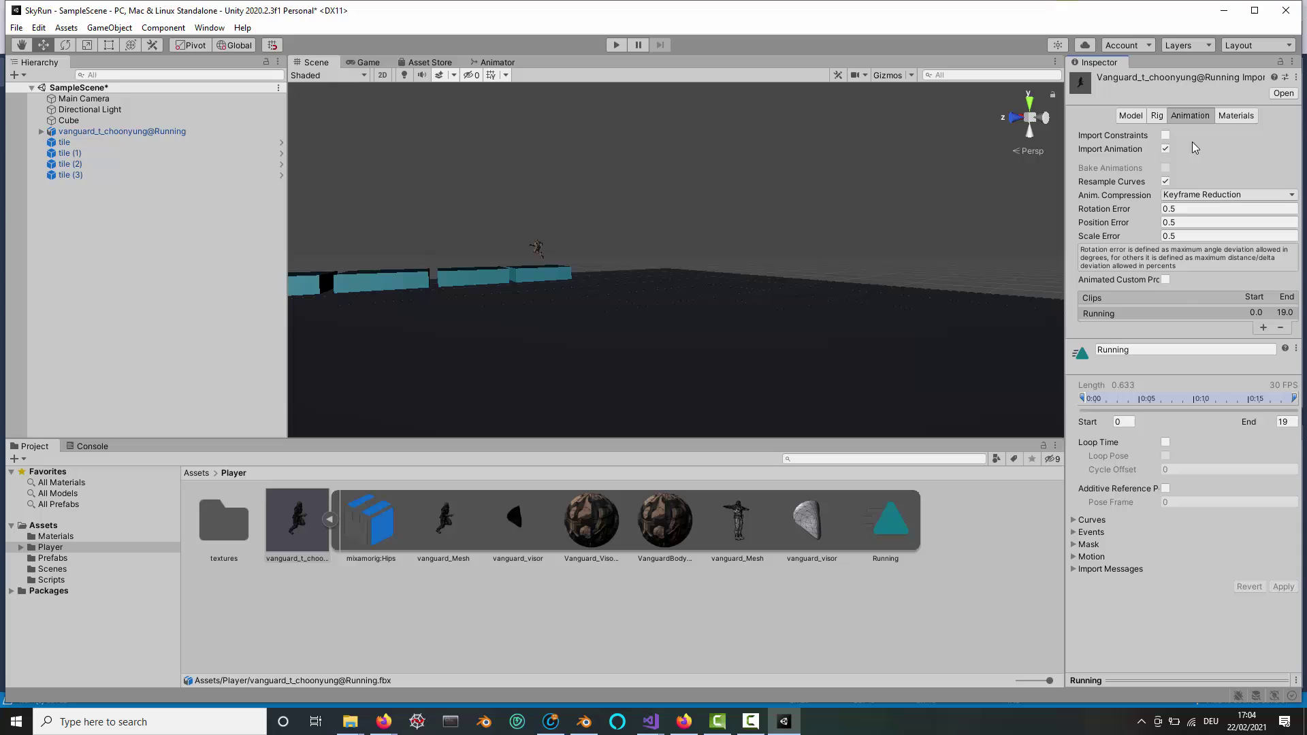
{"action": "left_click", "coordinate": [1165, 443]}
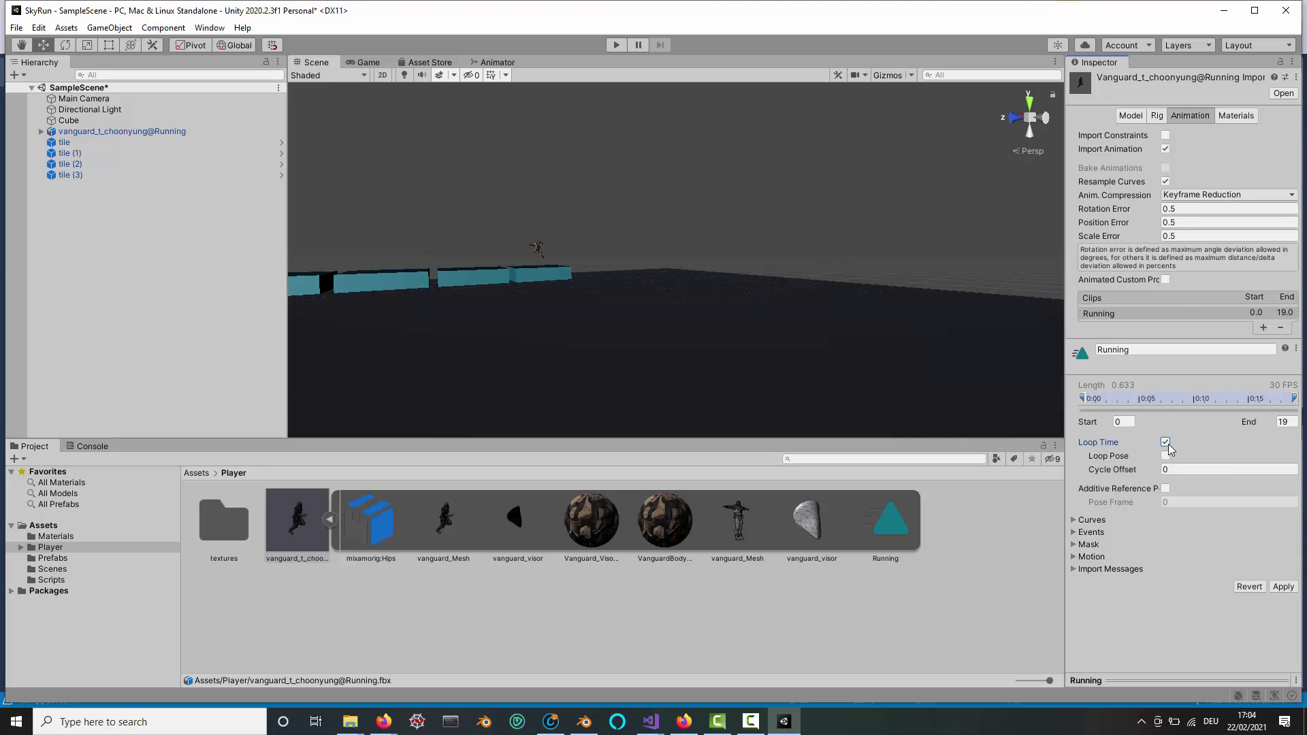
{"action": "left_click", "coordinate": [1283, 586]}
Step: Assign the Running clip to the player, check its Animator state, and test it in play mode
{"action": "left_click_drag", "start_coordinate": [896, 526], "coordinate": [149, 134]}
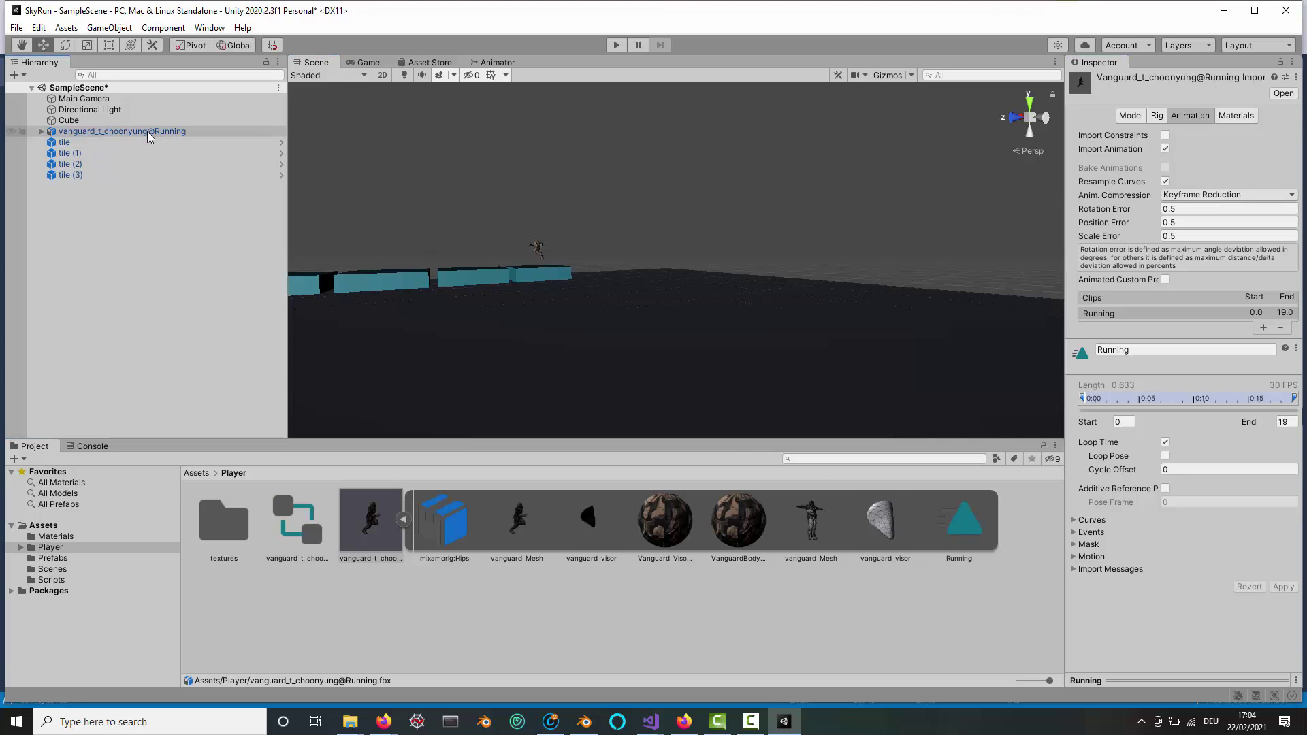
{"action": "left_click", "coordinate": [497, 63]}
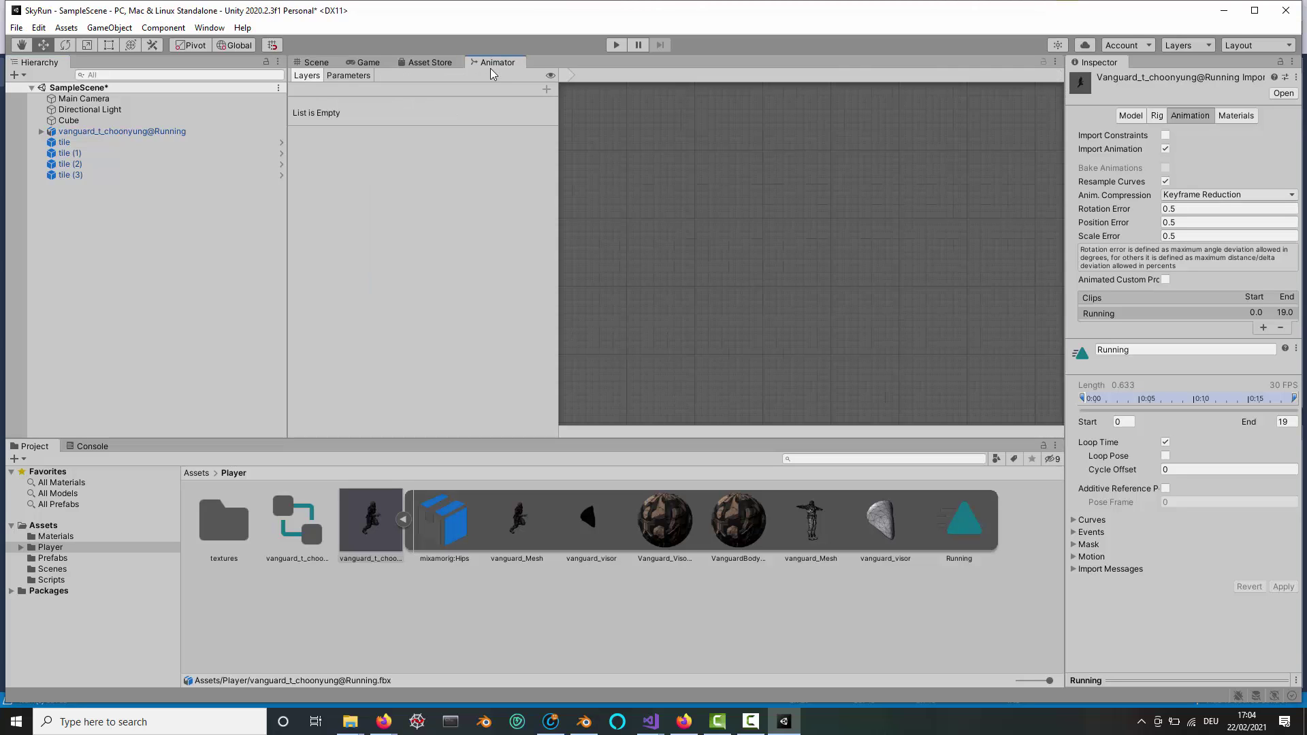
{"action": "left_click", "coordinate": [192, 133]}
{"action": "left_click", "coordinate": [751, 253]}
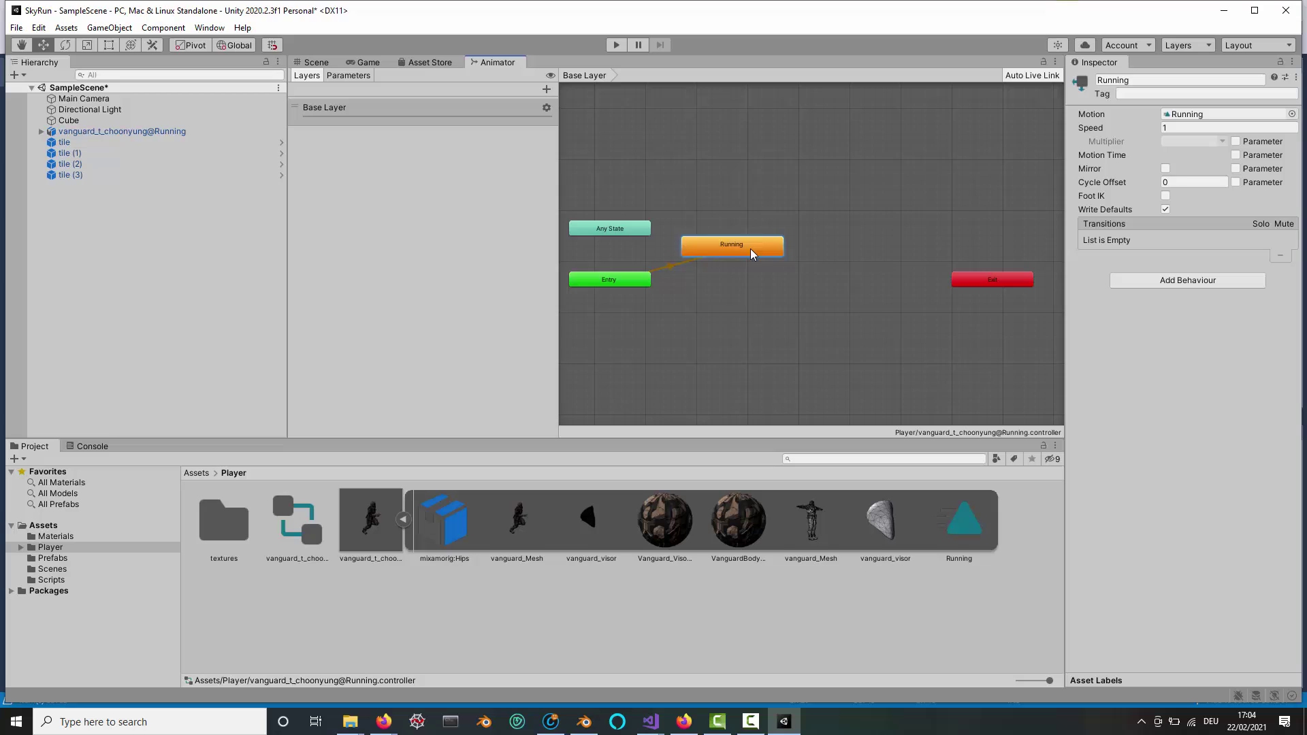
{"action": "left_click_drag", "start_coordinate": [752, 253], "coordinate": [776, 257]}
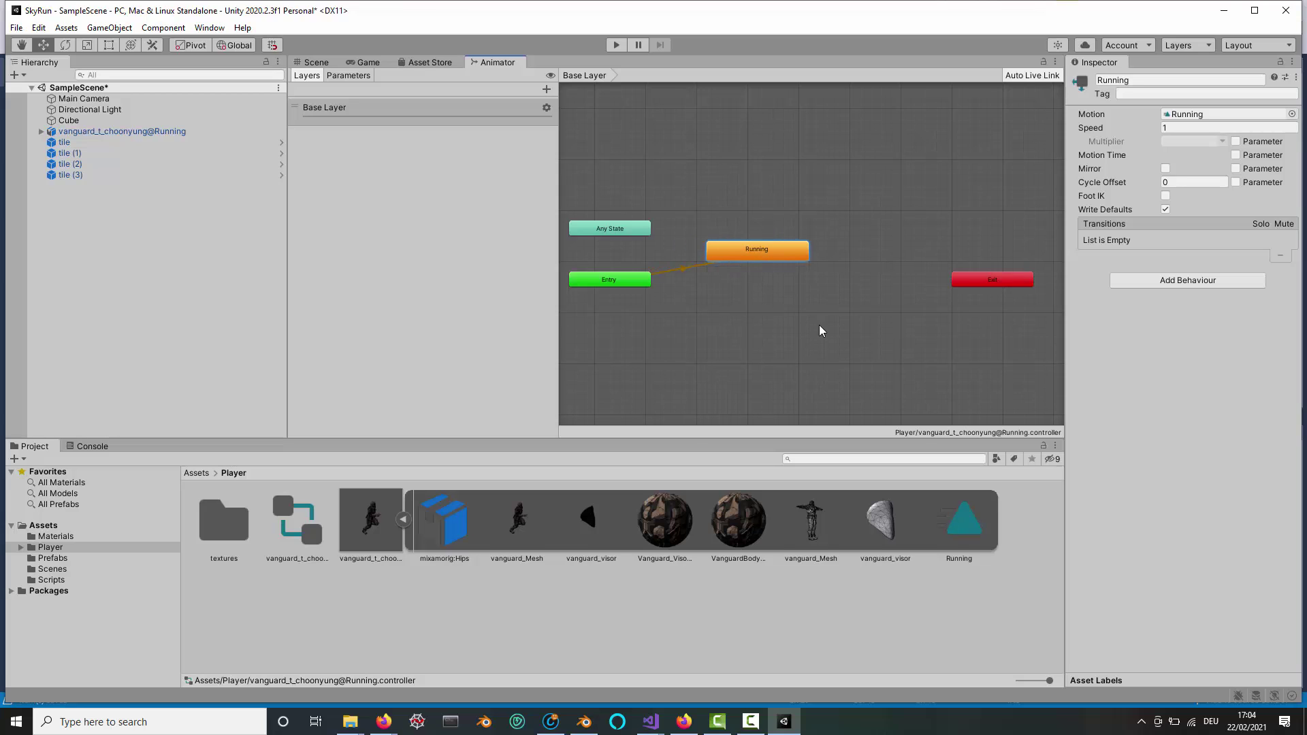
{"action": "left_click", "coordinate": [616, 47]}
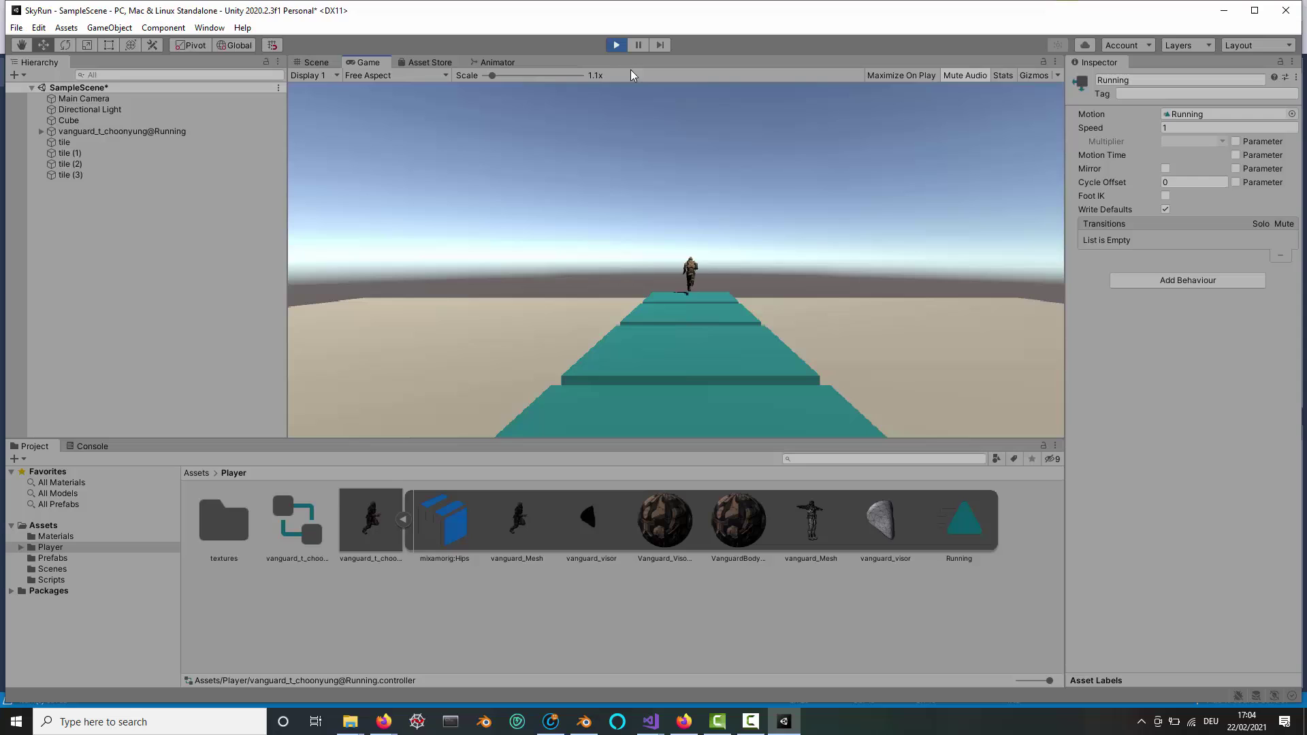
{"action": "left_click", "coordinate": [616, 45]}
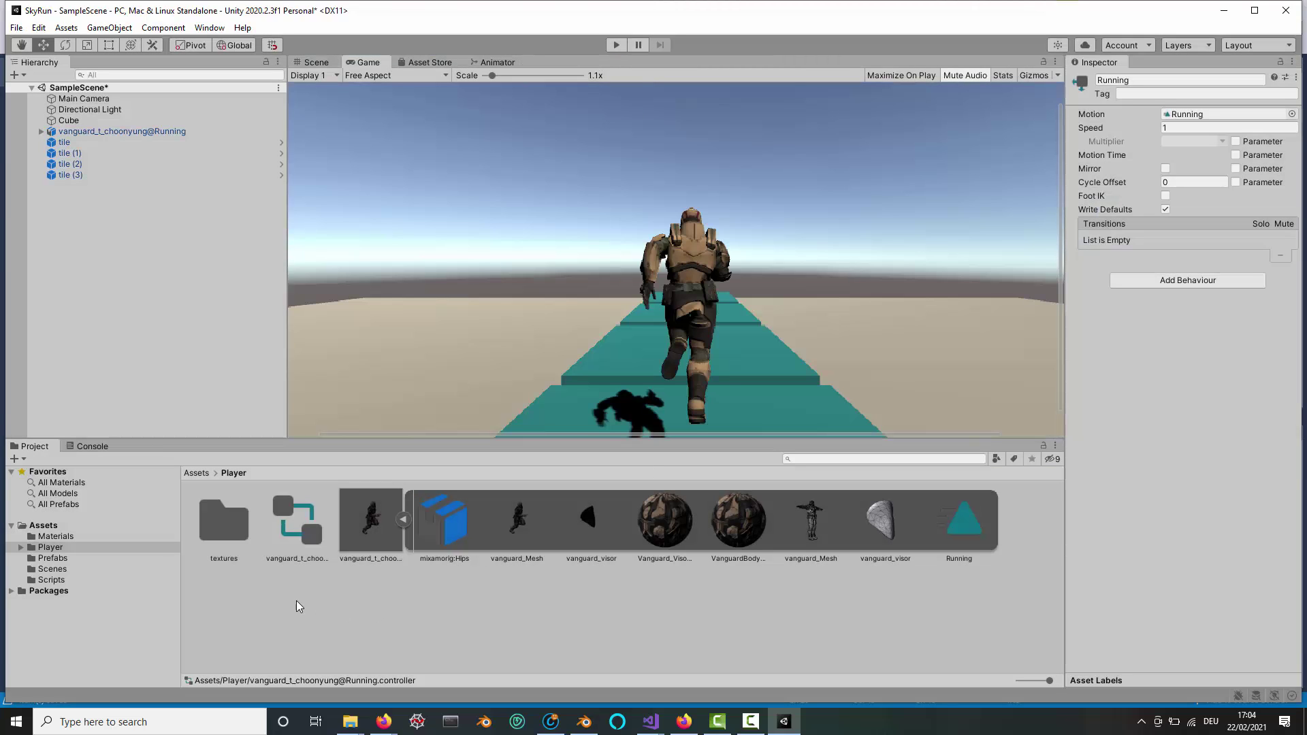
Step: Open the TrailCamera script from the Scripts folder in Visual Studio
{"action": "left_click", "coordinate": [66, 580]}
{"action": "left_click", "coordinate": [238, 533]}
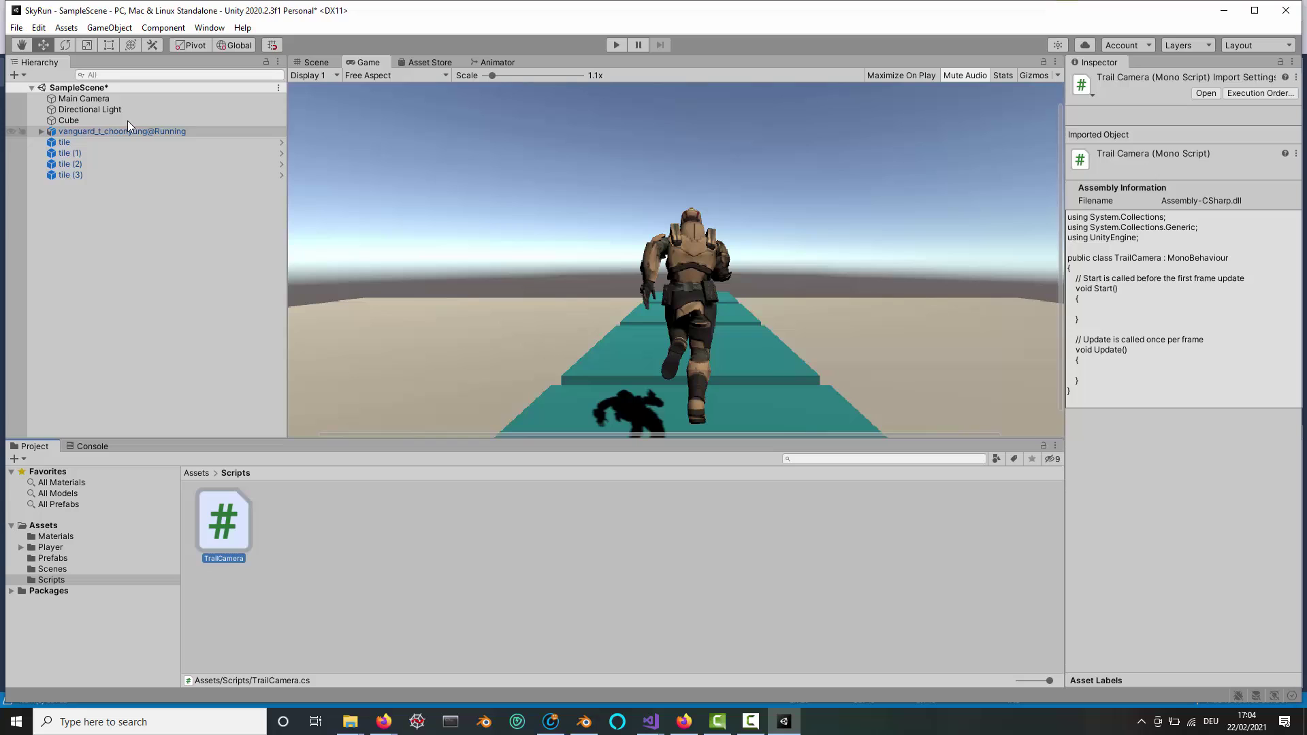
{"action": "left_click", "coordinate": [125, 100]}
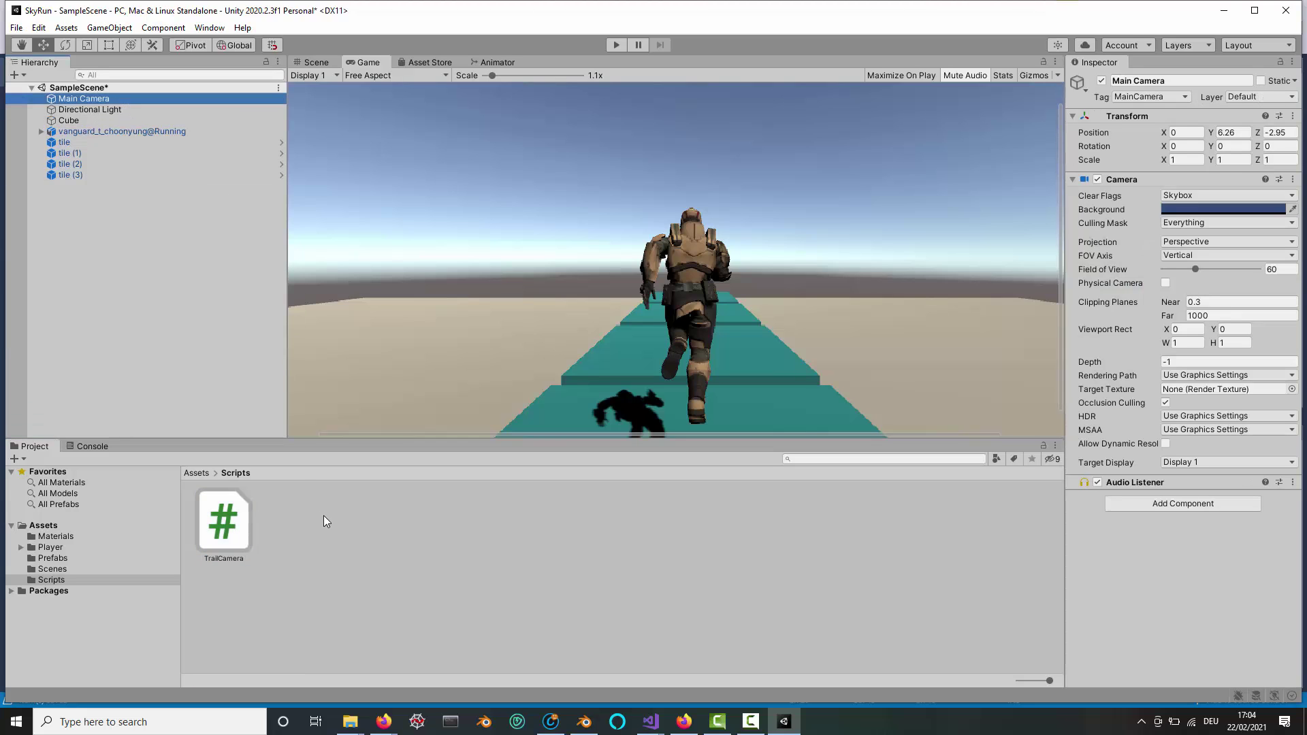
{"action": "double_click", "coordinate": [219, 518]}
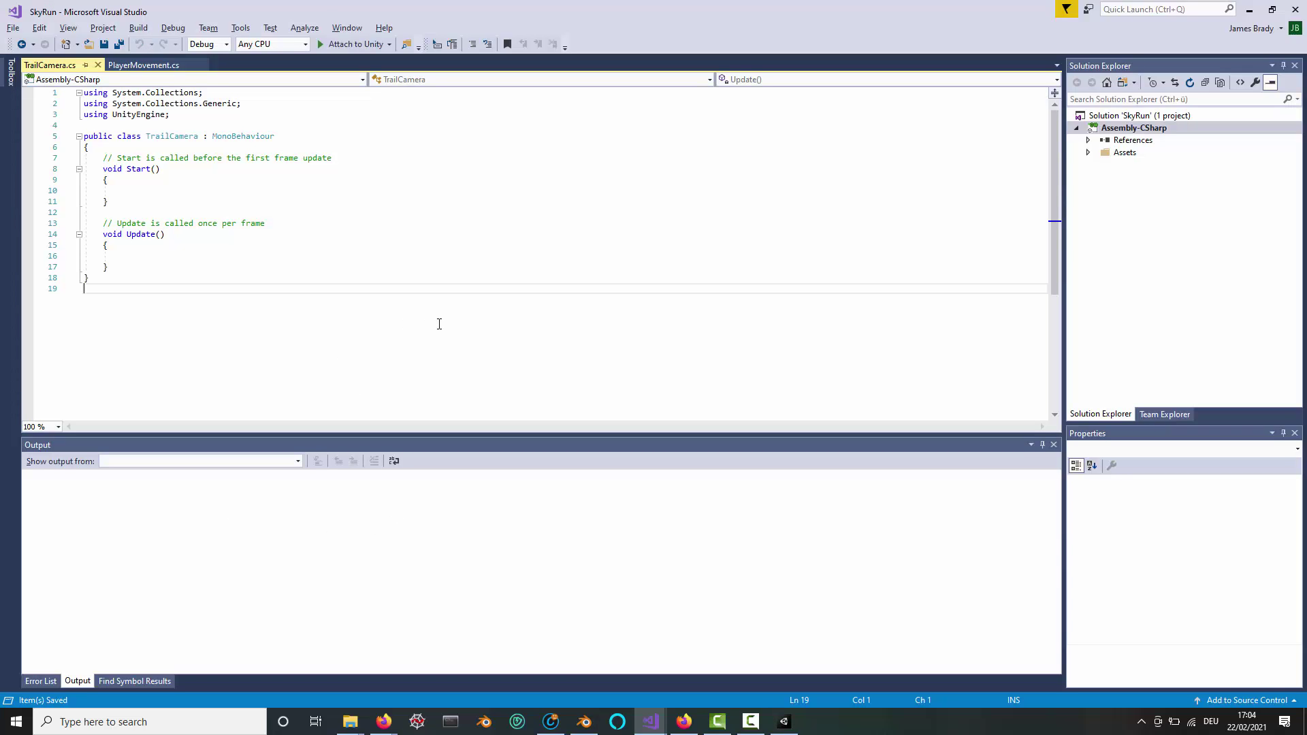
Step: Replace TrailCamera's class body with the camera-follow code and review the followPos line
{"action": "left_click_drag", "start_coordinate": [101, 282], "coordinate": [83, 136]}
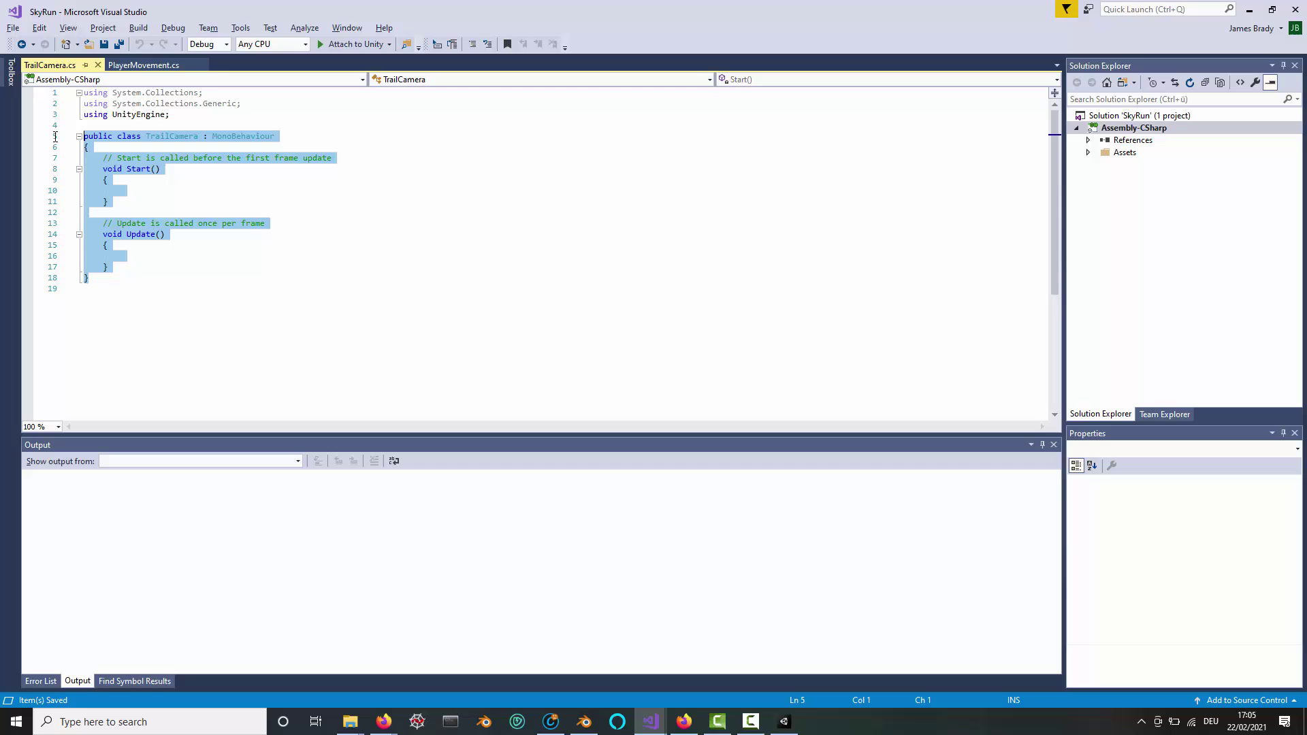
{"action": "type", "text": "public class TrailCamera : MonoBehaviour {     public Transform target;     public float trailDistance = 5.0f;     public float heightOffset = 3.0f;     public float cameraDelay = 0.02f;      // Update is called once per frame     void Update()     {         Vector3 followPos = target.position - target.forward * trailDistance;          followPos.y += heightOffset;         transform.position += (followPos - transform.position) * cameraDelay;          transform.LookAt(target.transform);     } }"}
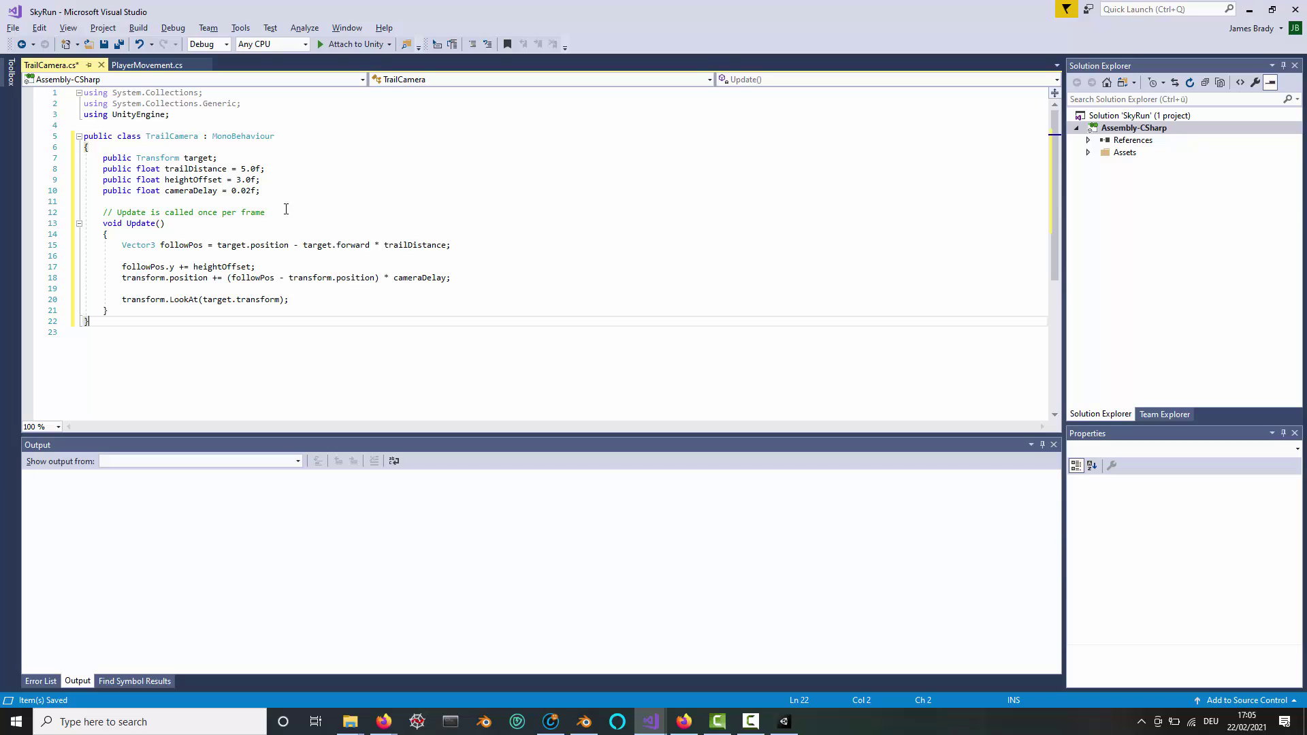
{"action": "double_click", "coordinate": [192, 245]}
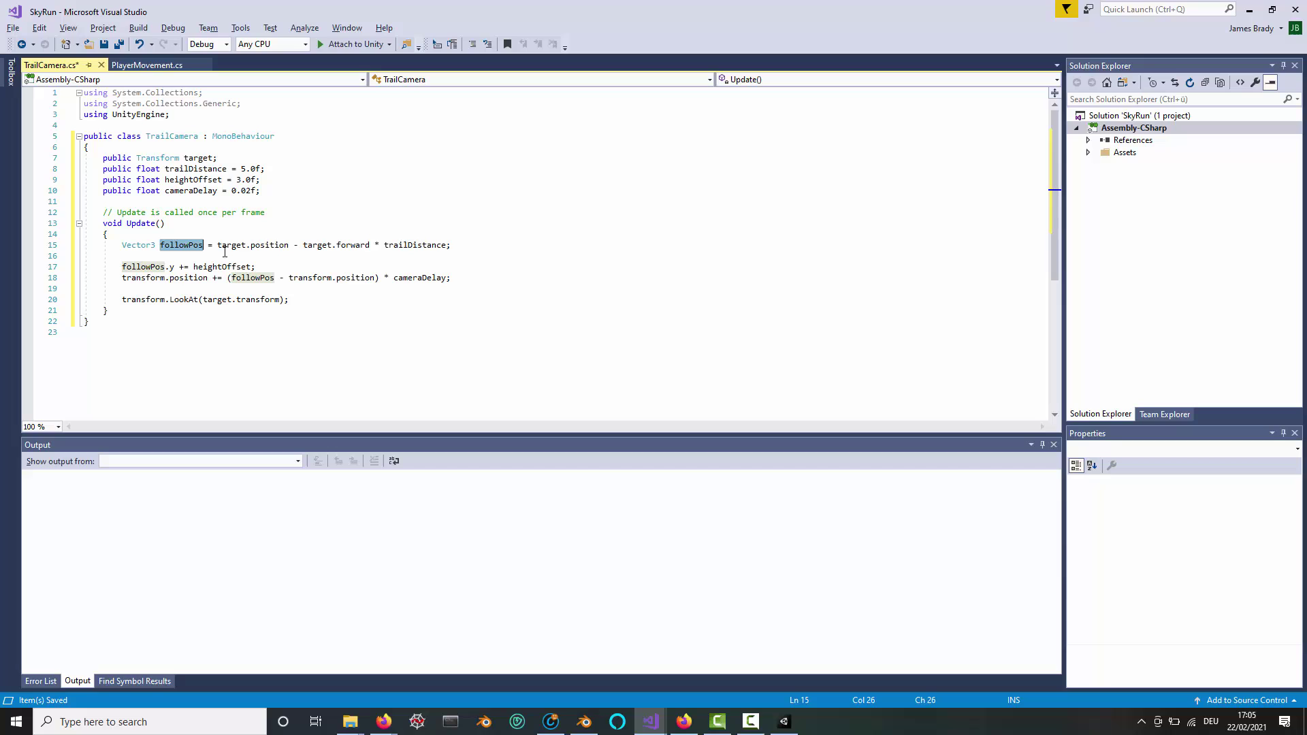
{"action": "left_click_drag", "start_coordinate": [223, 247], "coordinate": [446, 246]}
{"action": "left_click", "coordinate": [467, 250]}
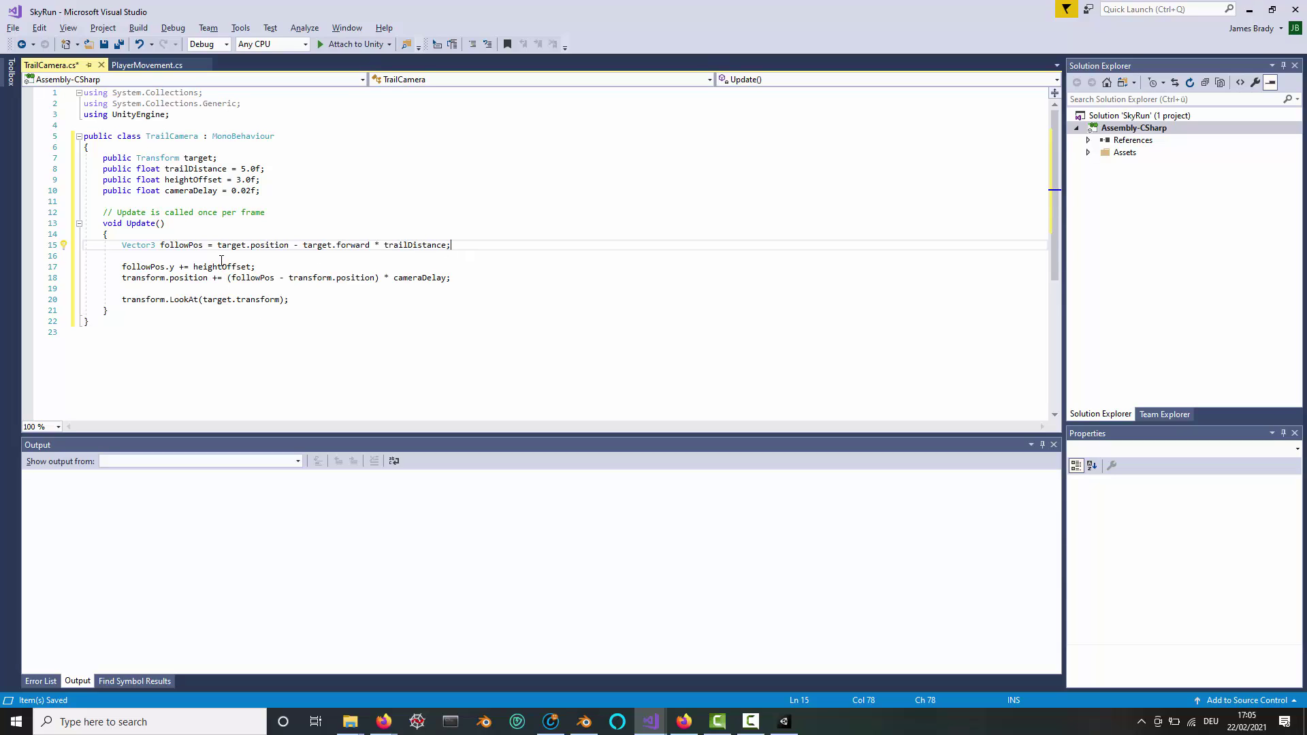
Step: Review the height offset, position smoothing and LookAt lines, then save and return to Unity
{"action": "left_click_drag", "start_coordinate": [261, 268], "coordinate": [121, 269]}
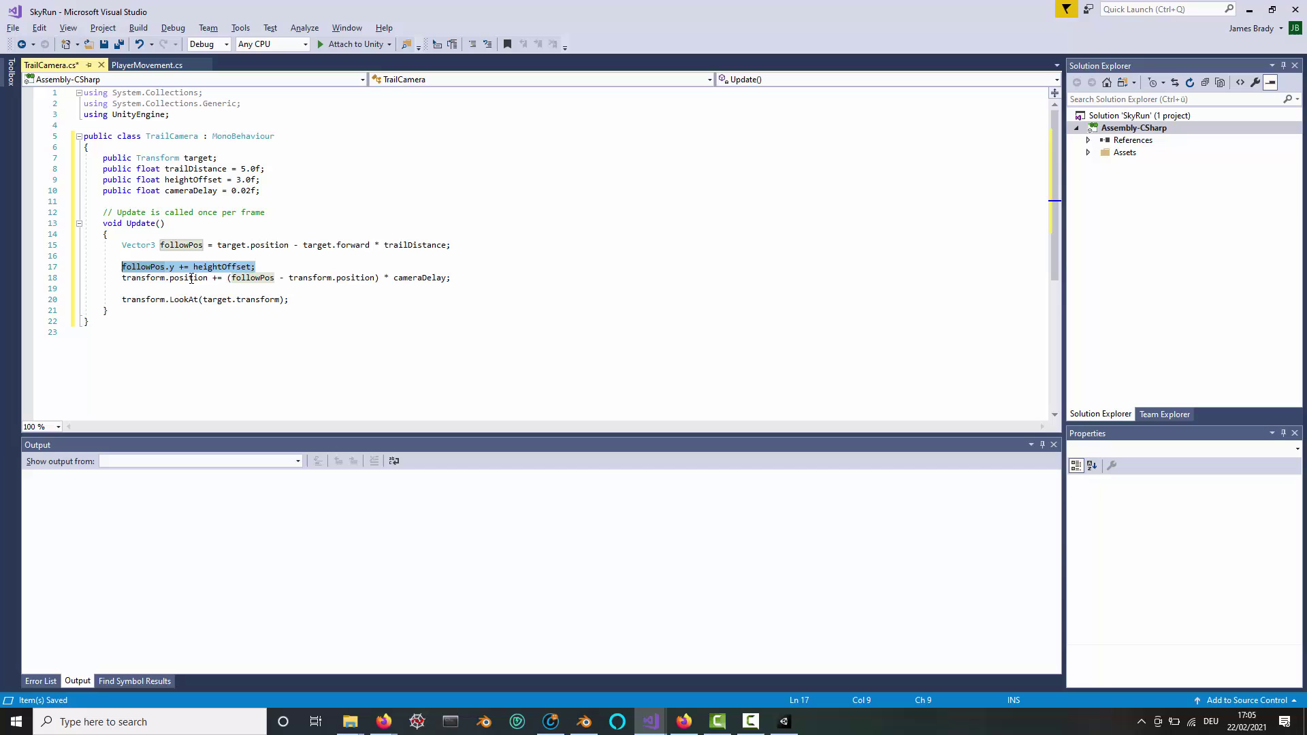
{"action": "left_click", "coordinate": [343, 292]}
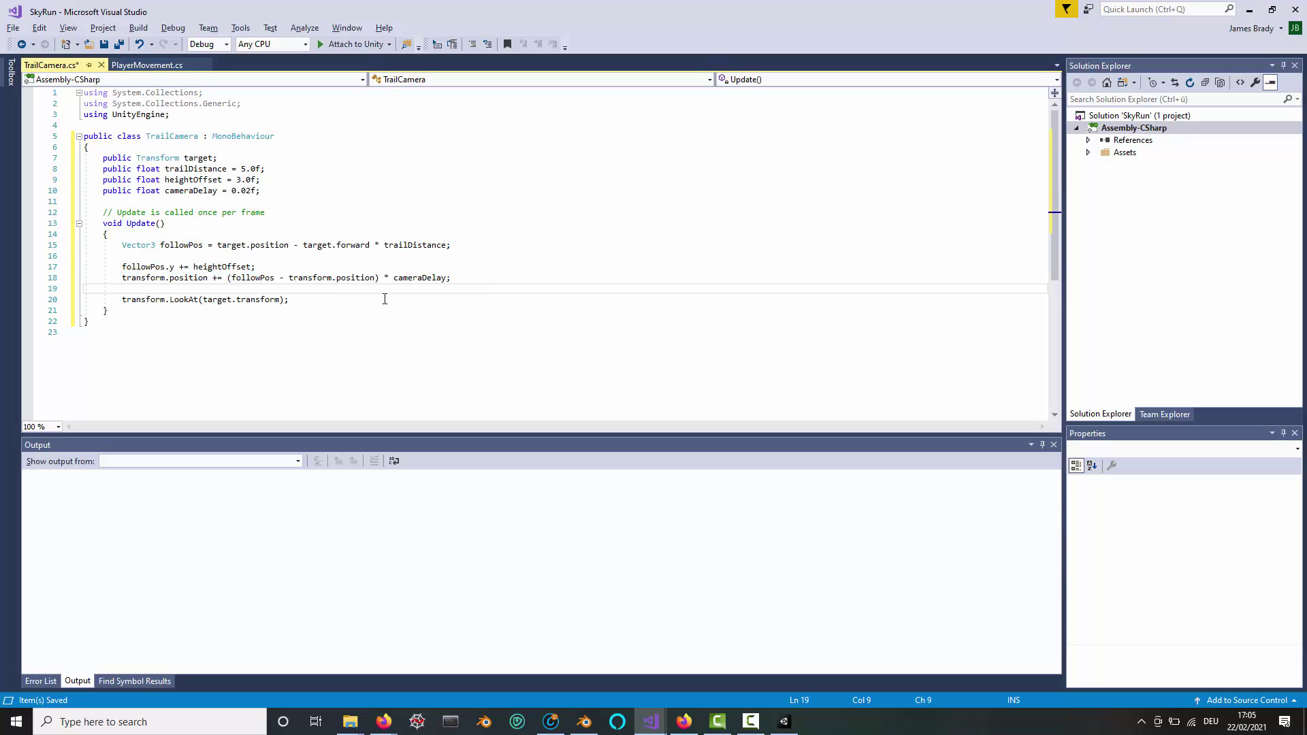
{"action": "left_click_drag", "start_coordinate": [467, 277], "coordinate": [124, 281]}
{"action": "left_click", "coordinate": [332, 300]}
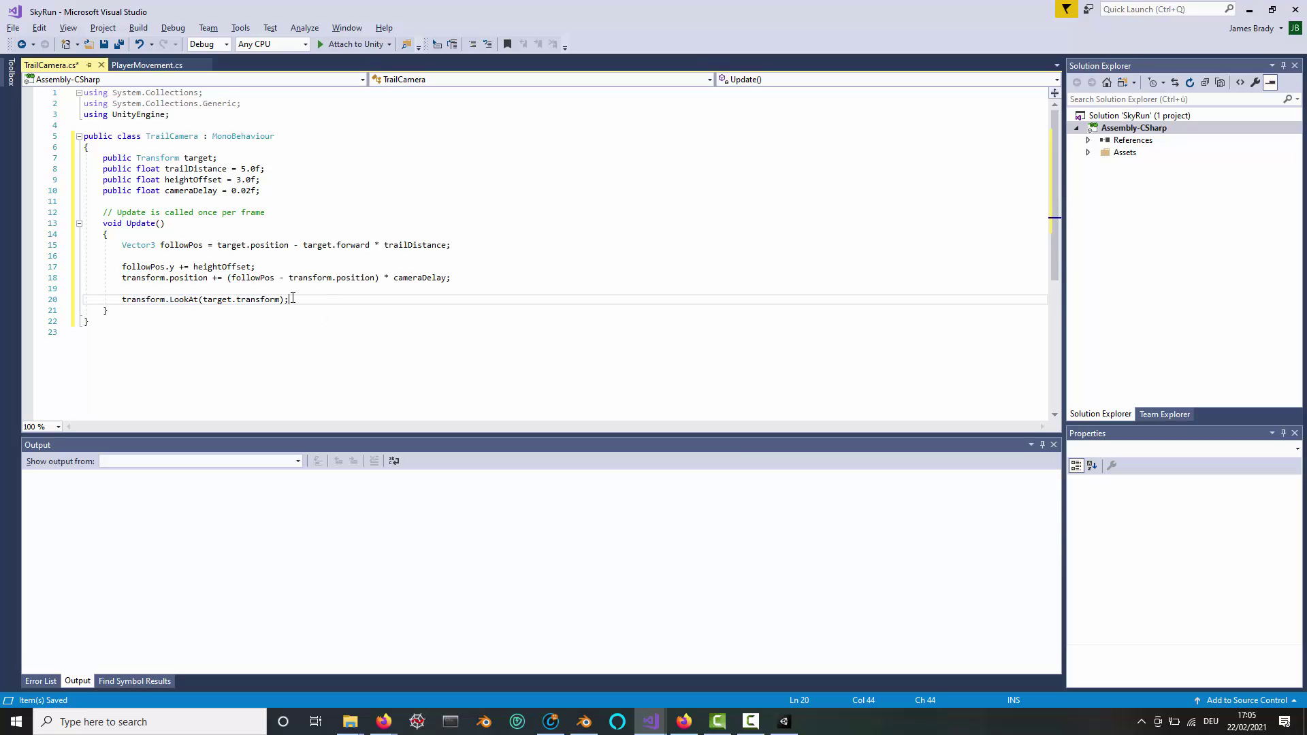
{"action": "left_click_drag", "start_coordinate": [292, 300], "coordinate": [121, 299]}
{"action": "left_click", "coordinate": [322, 313]}
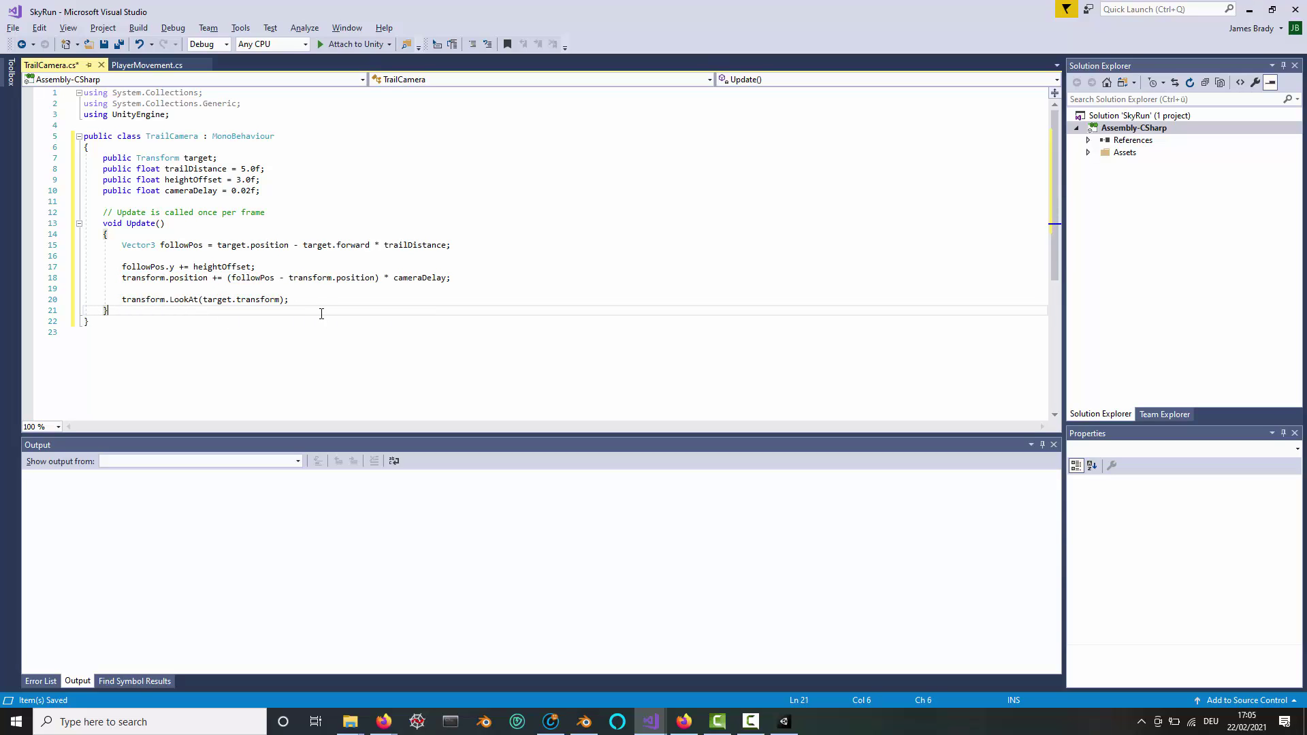
{"action": "key", "text": "ctrl+s"}
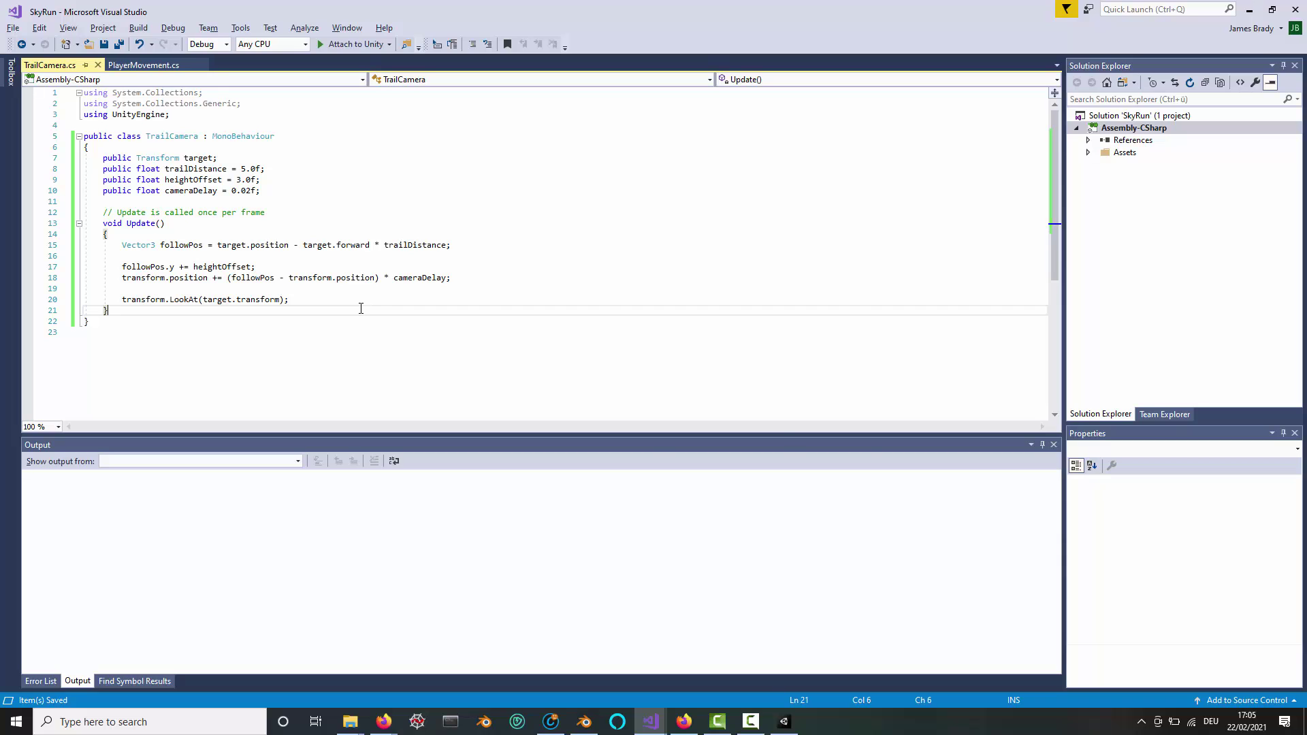
{"action": "key", "text": "alt+Tab"}
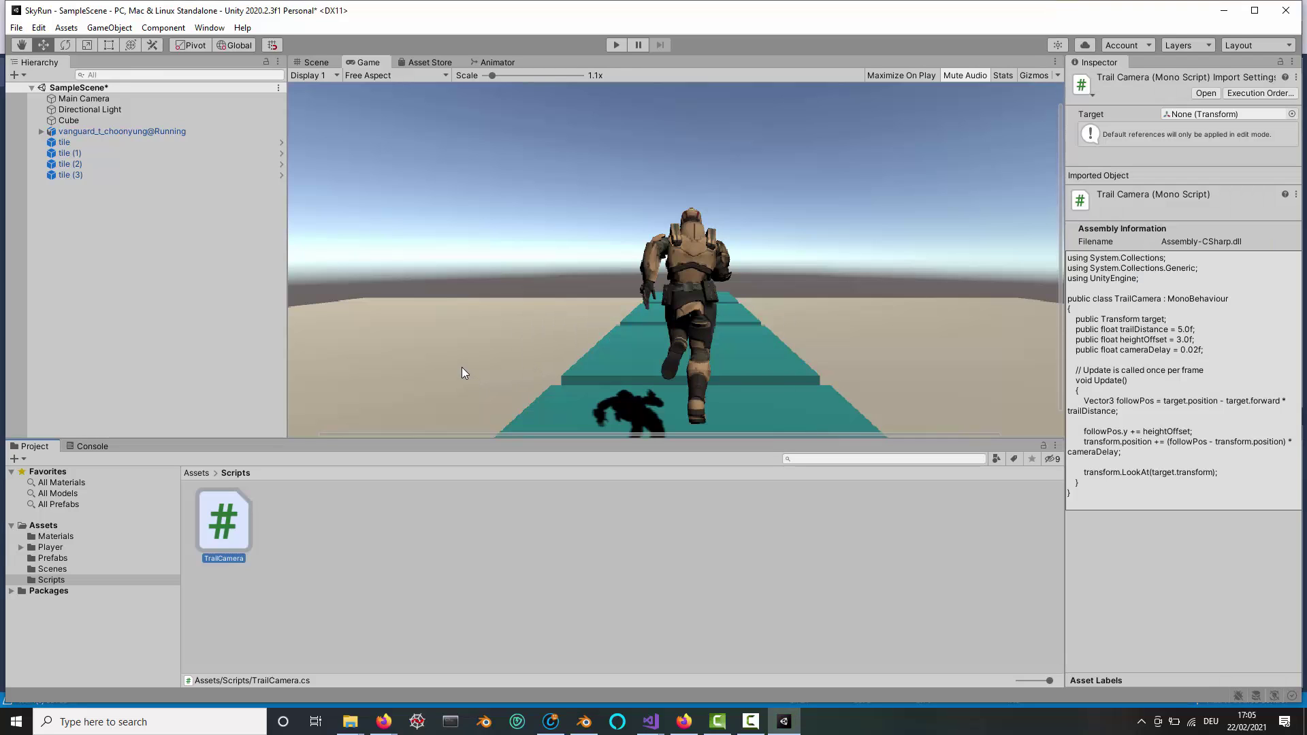
Step: Add the TrailCamera script to Main Camera with vanguard_t_choonyung@Running as its Target
{"action": "left_click", "coordinate": [150, 101]}
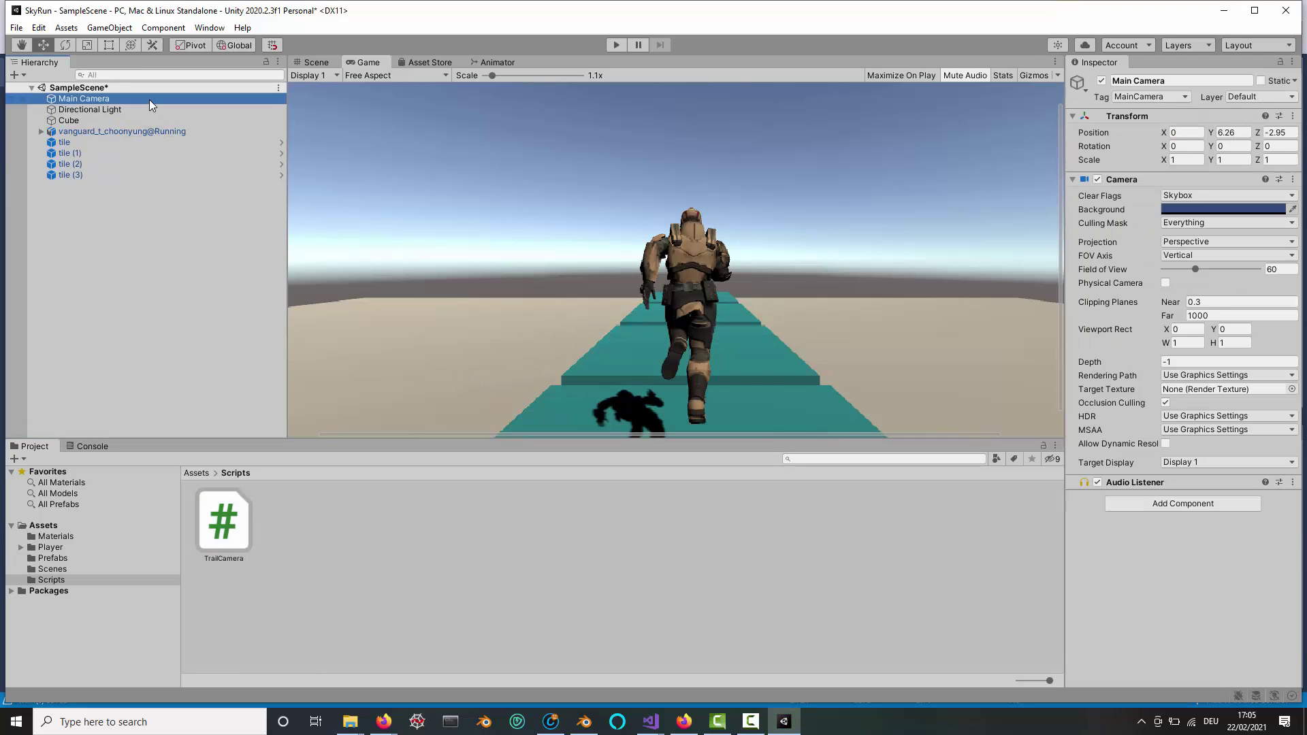
{"action": "left_click_drag", "start_coordinate": [231, 520], "coordinate": [1123, 569]}
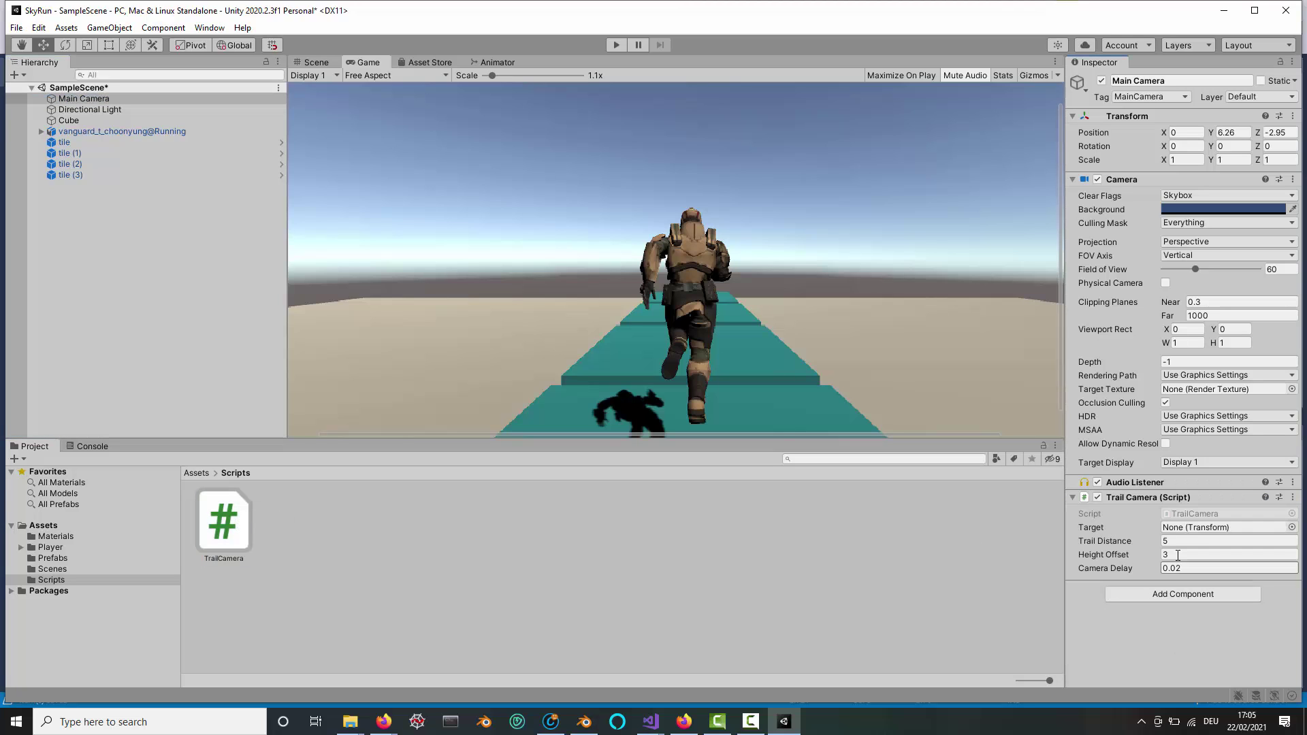
{"action": "left_click", "coordinate": [134, 136]}
{"action": "left_click_drag", "start_coordinate": [134, 136], "coordinate": [1190, 529]}
{"action": "left_click", "coordinate": [719, 588]}
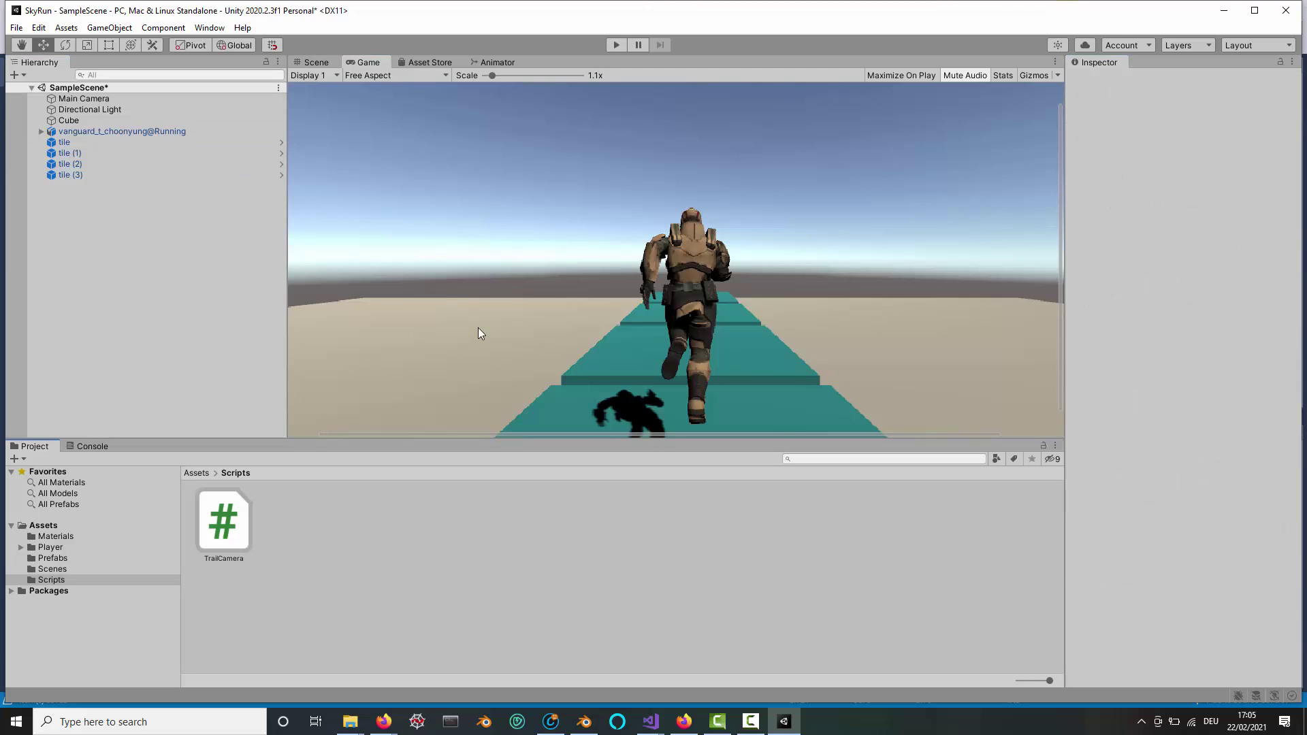
Step: Save the scene and the whole project
{"action": "left_click", "coordinate": [17, 28]}
{"action": "left_click", "coordinate": [37, 87]}
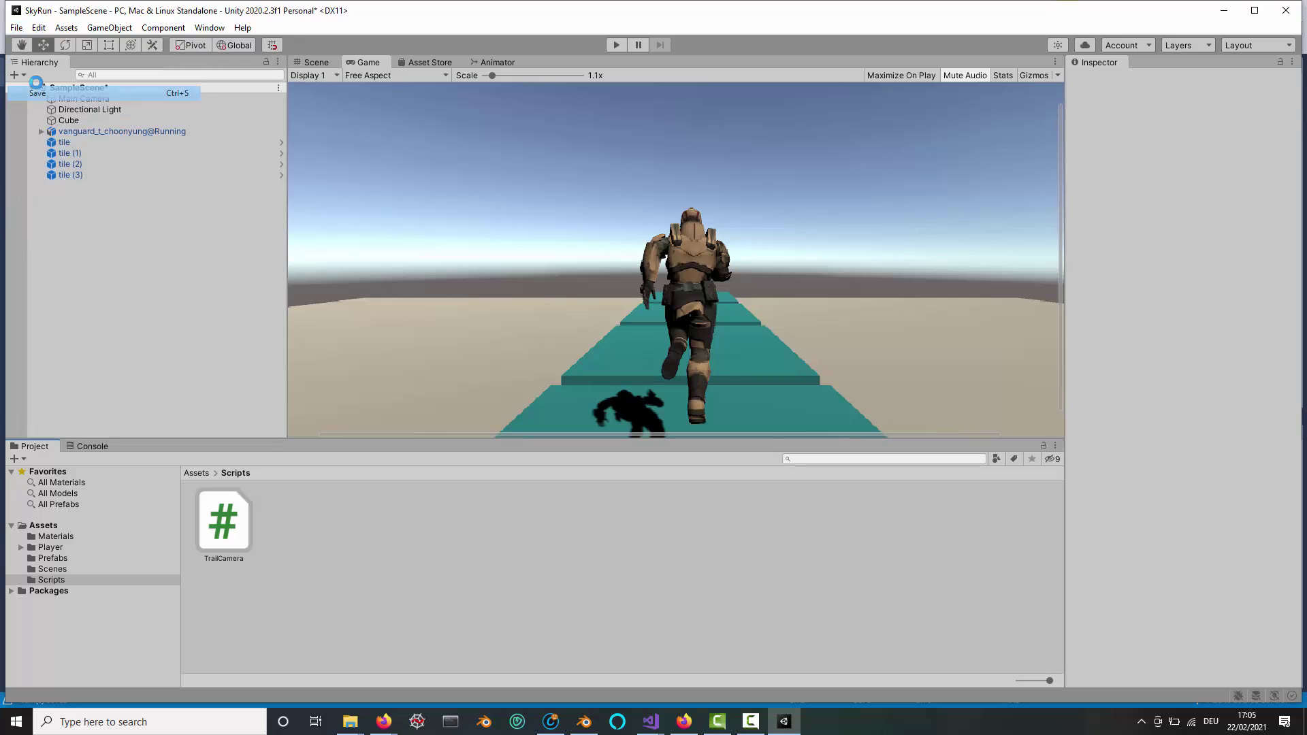
{"action": "left_click", "coordinate": [16, 28]}
{"action": "left_click", "coordinate": [62, 173]}
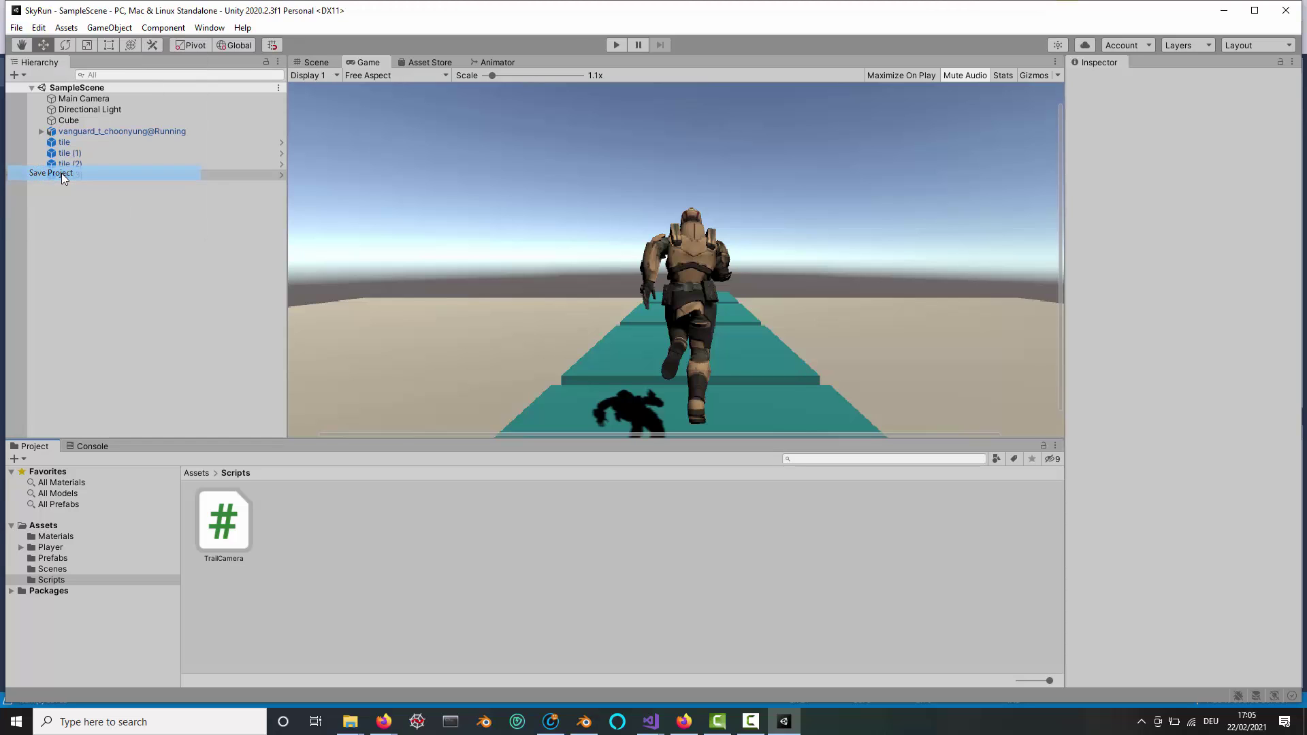
Step: Test the trailing camera in play mode, then move PlayerMovement from Assets into Scripts
{"action": "left_click", "coordinate": [618, 45]}
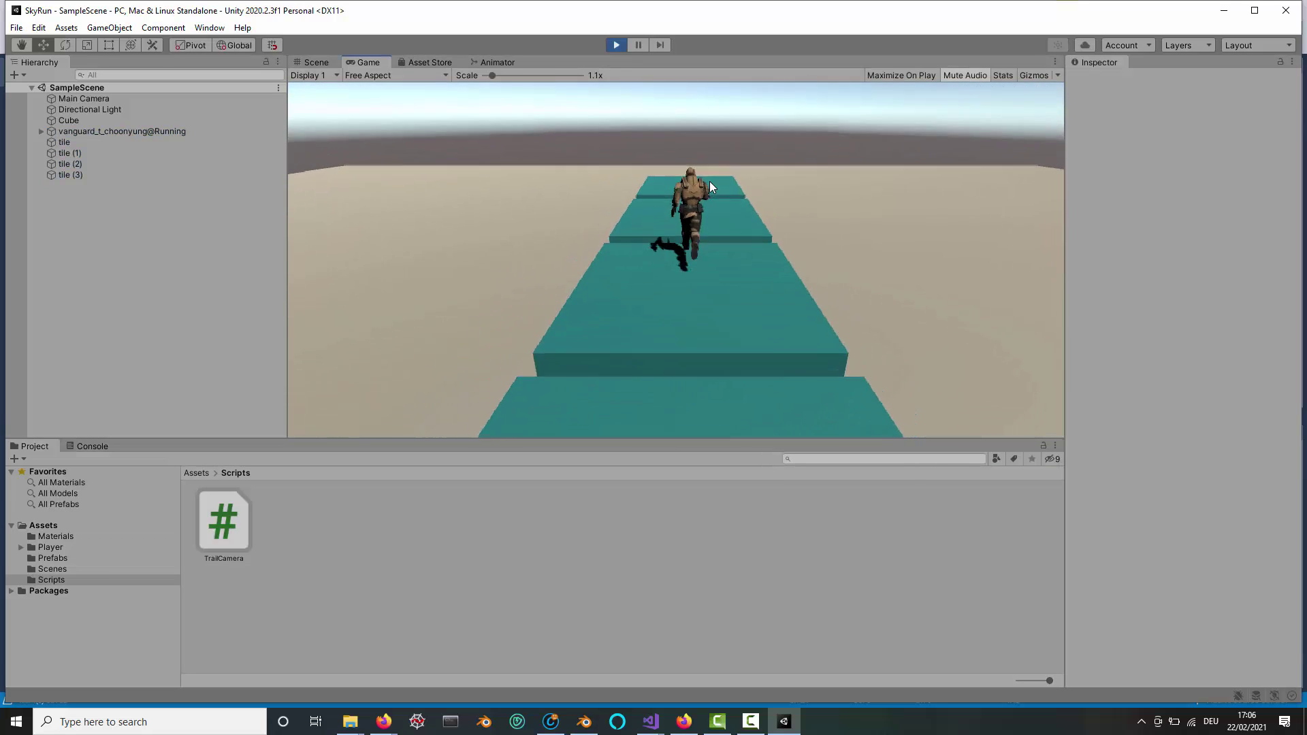
{"action": "left_click", "coordinate": [616, 45]}
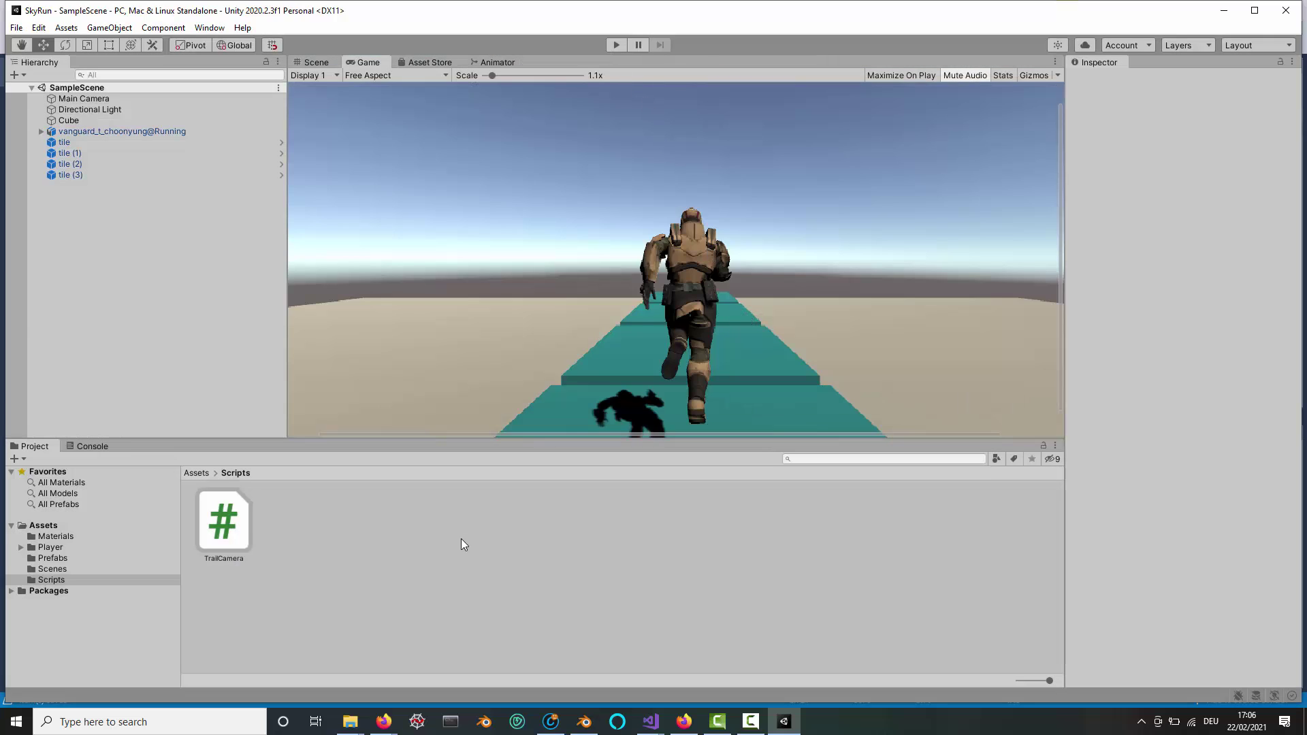
{"action": "left_click", "coordinate": [59, 526]}
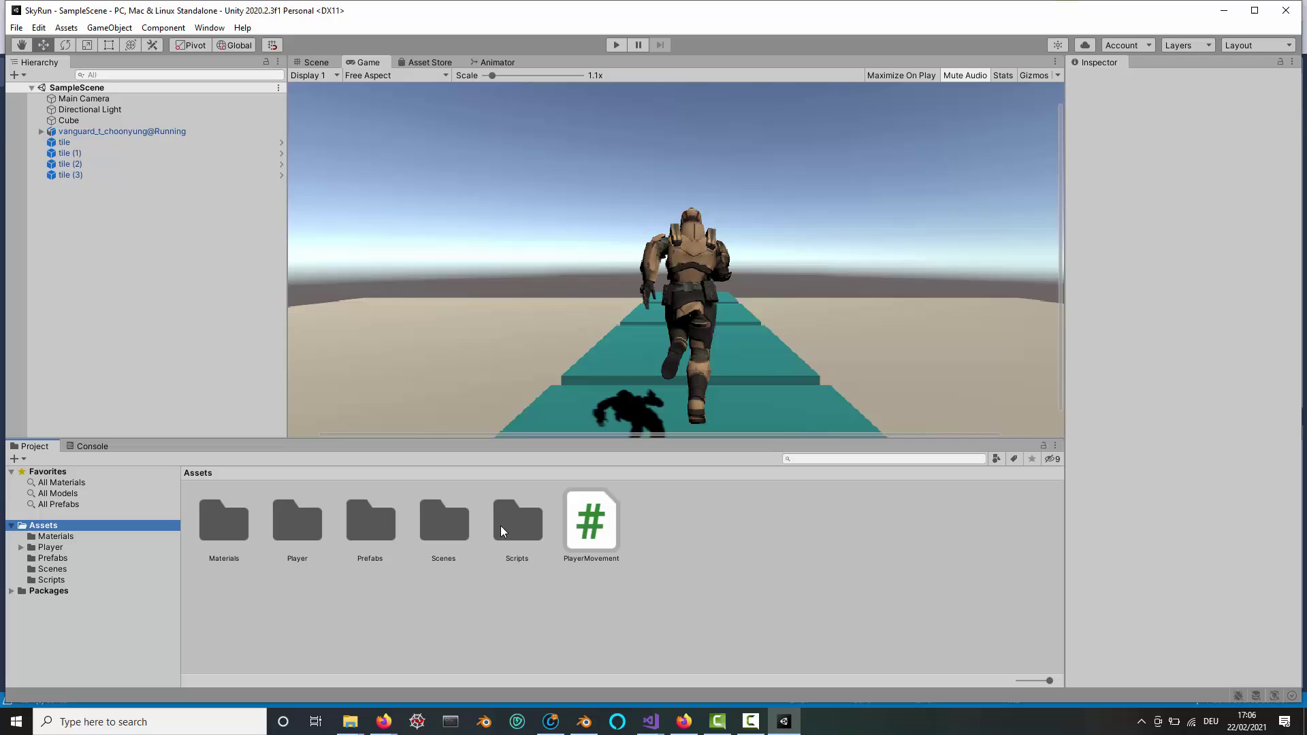
{"action": "left_click_drag", "start_coordinate": [591, 526], "coordinate": [77, 584]}
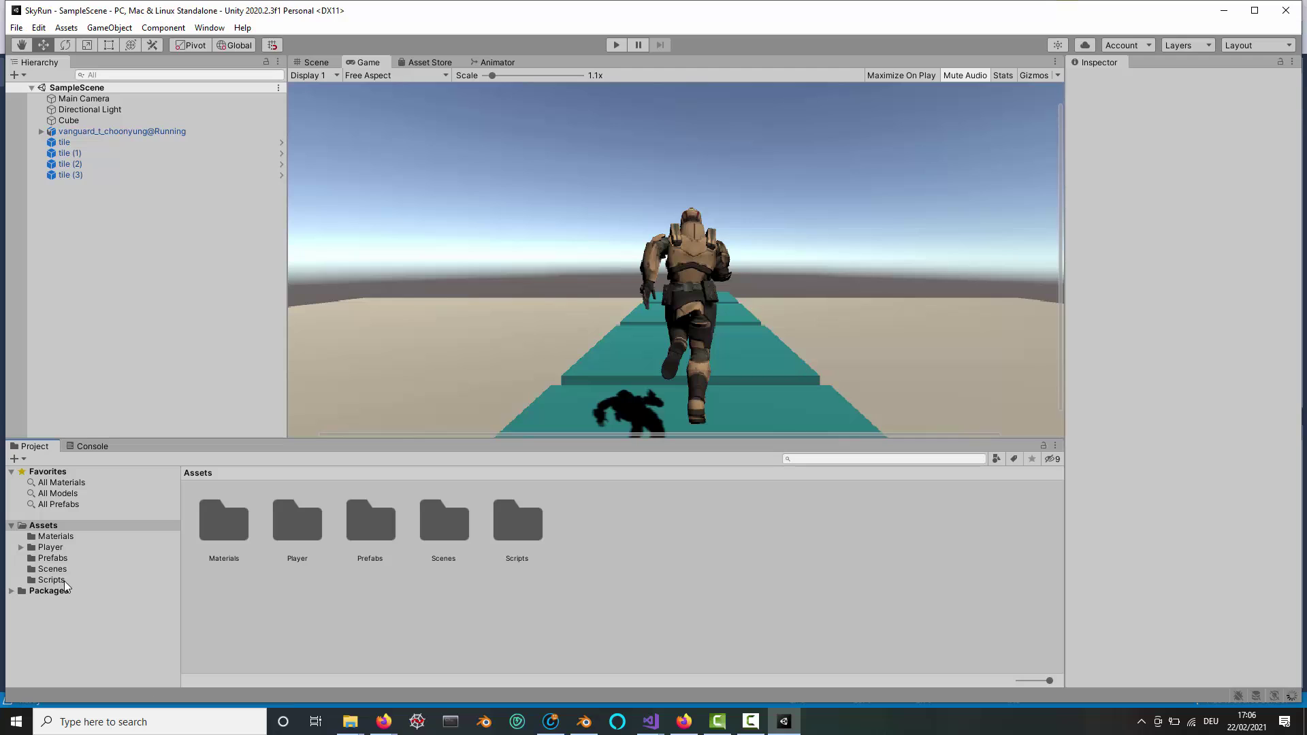
Step: Add a new C# script named SpawnTile to the Scripts folder beside PlayerMovement and TrailCamera
{"action": "left_click", "coordinate": [145, 582]}
{"action": "right_click", "coordinate": [494, 520]}
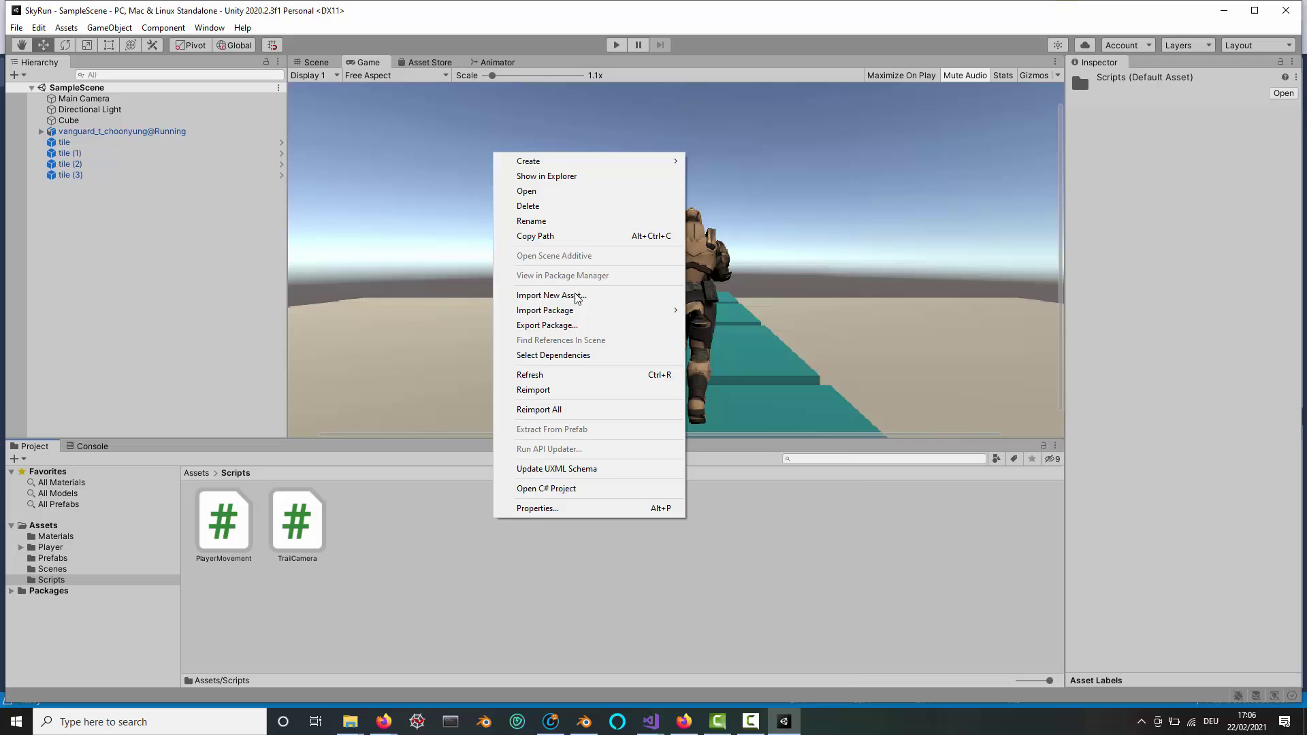
{"action": "mouse_move", "coordinate": [599, 163]}
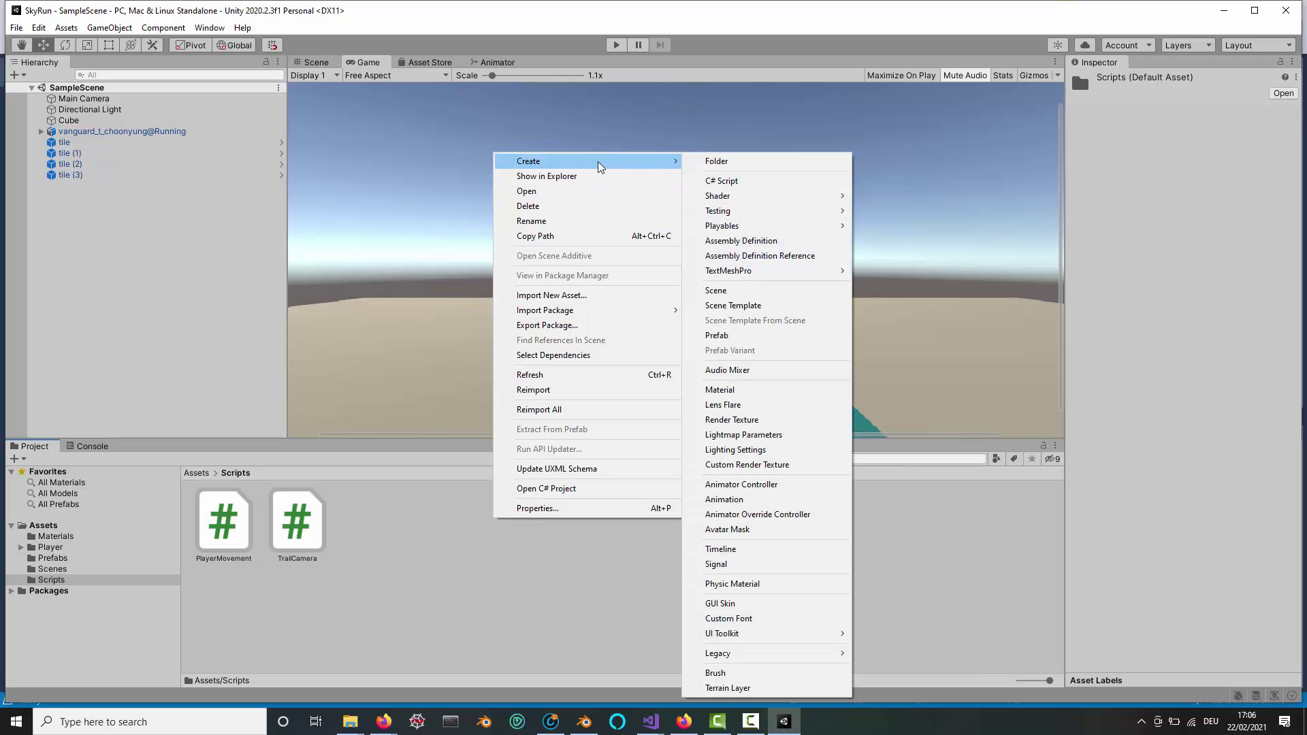
{"action": "left_click", "coordinate": [738, 181]}
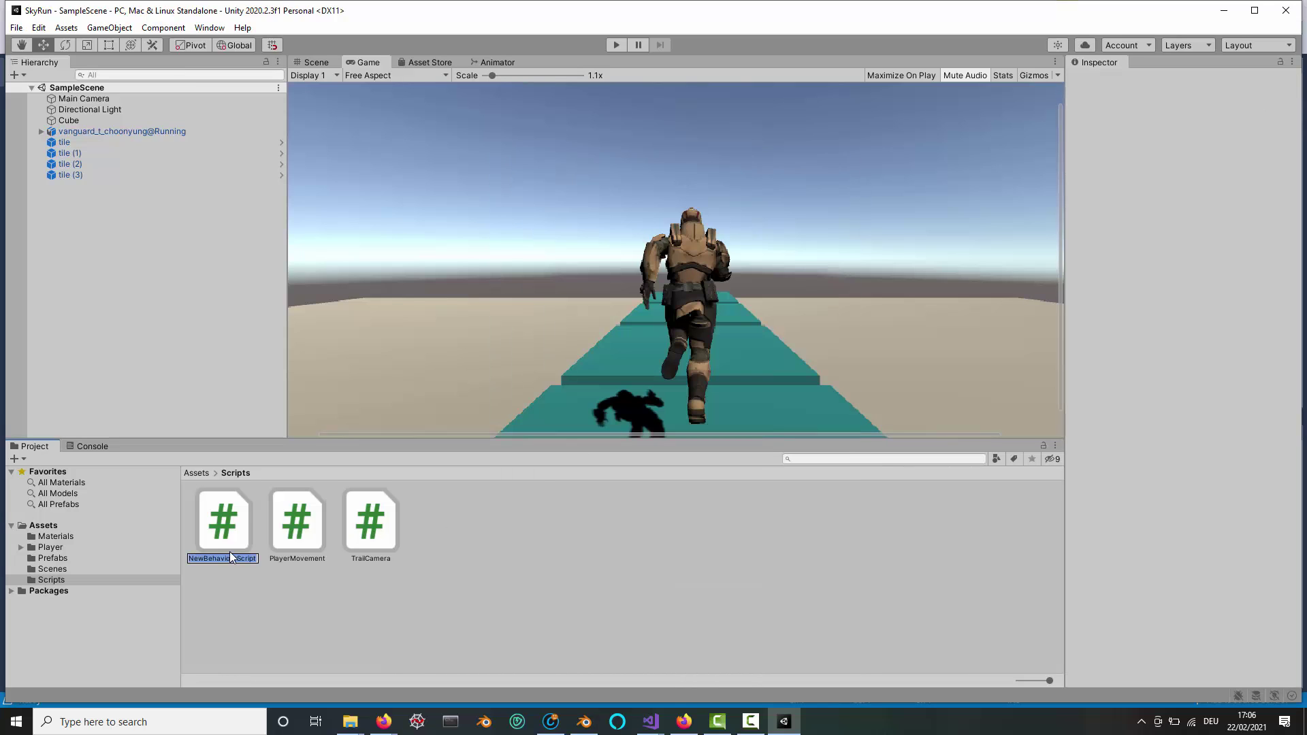
{"action": "type", "text": "Spawne"}
{"action": "key", "text": "Return"}
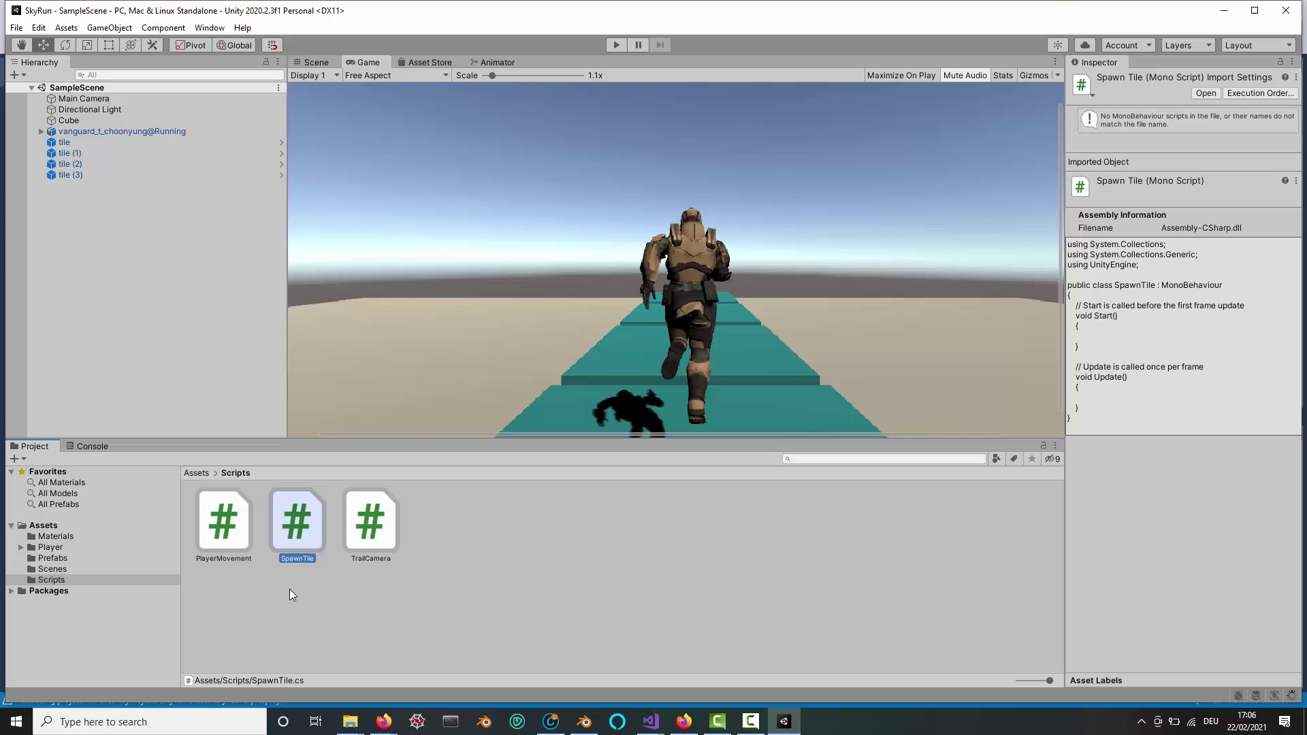
{"action": "left_click", "coordinate": [105, 100]}
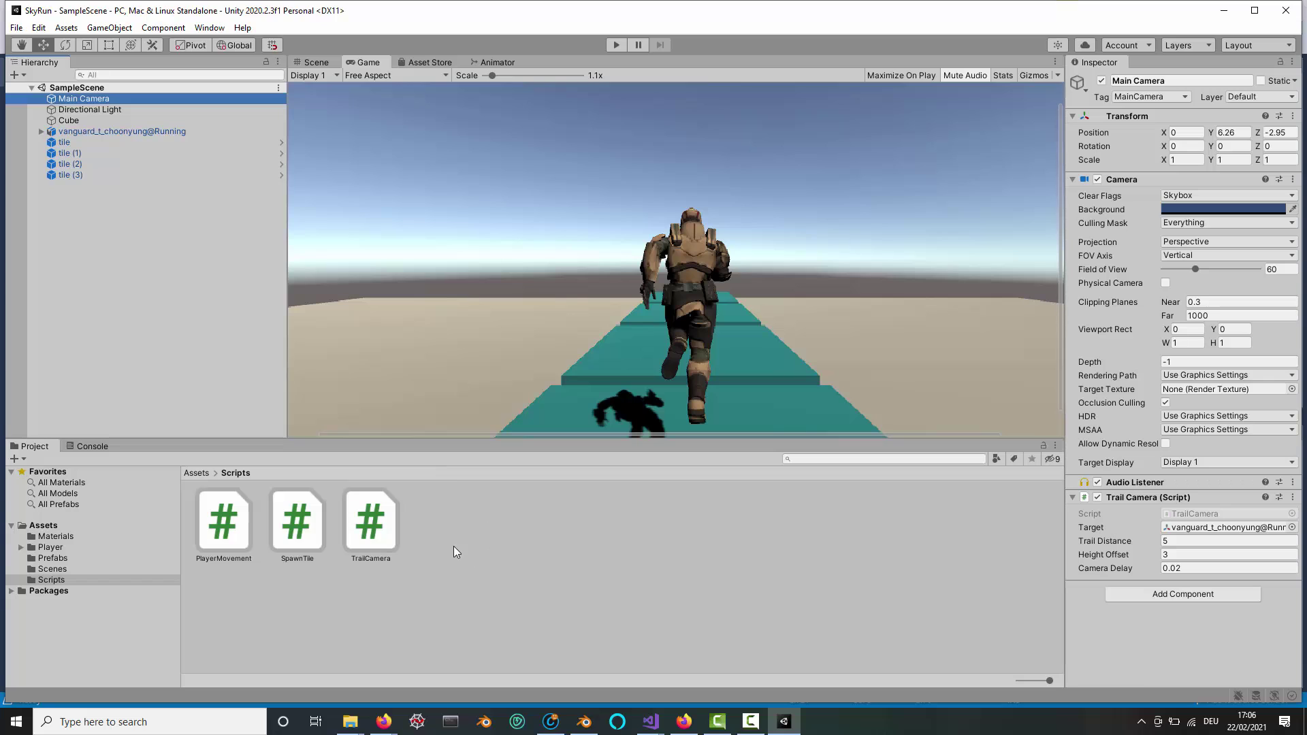
Step: Replace SpawnTile's template class with the pasted tile-spawning code and save the script
{"action": "double_click", "coordinate": [305, 525]}
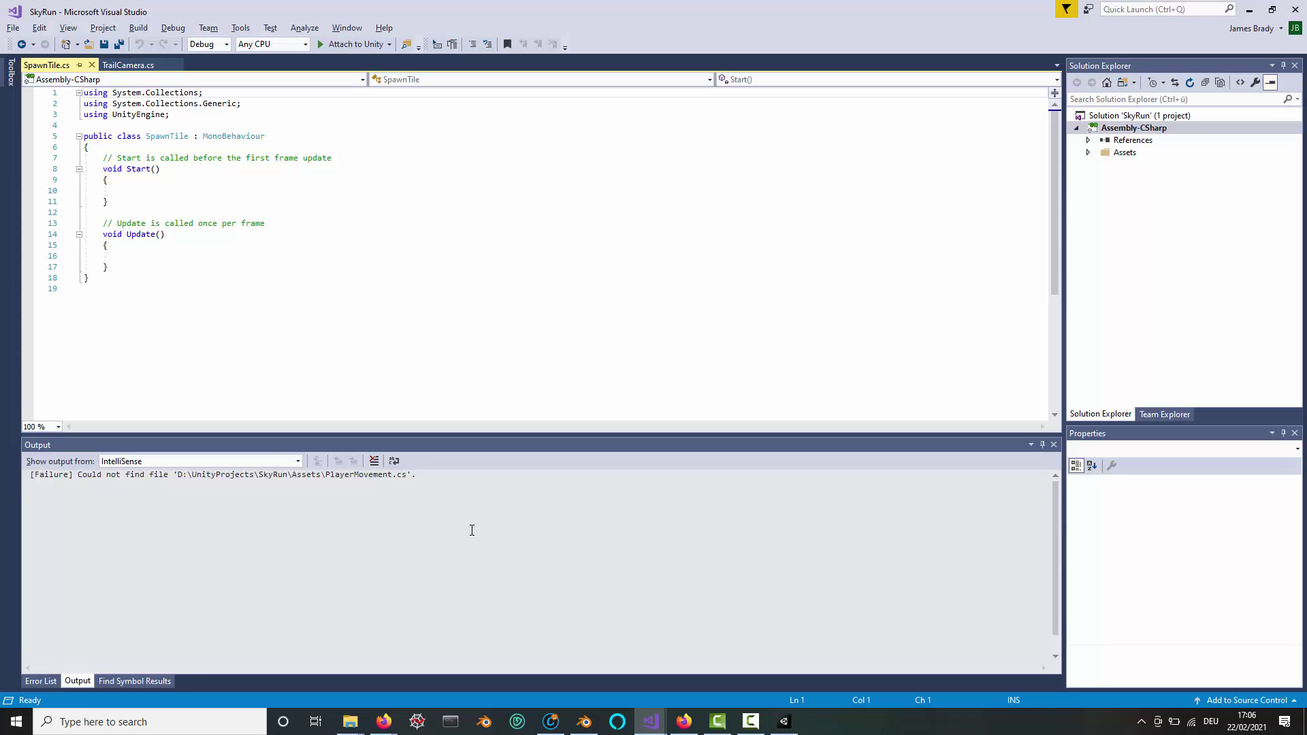
{"action": "key", "text": "ctrl+z"}
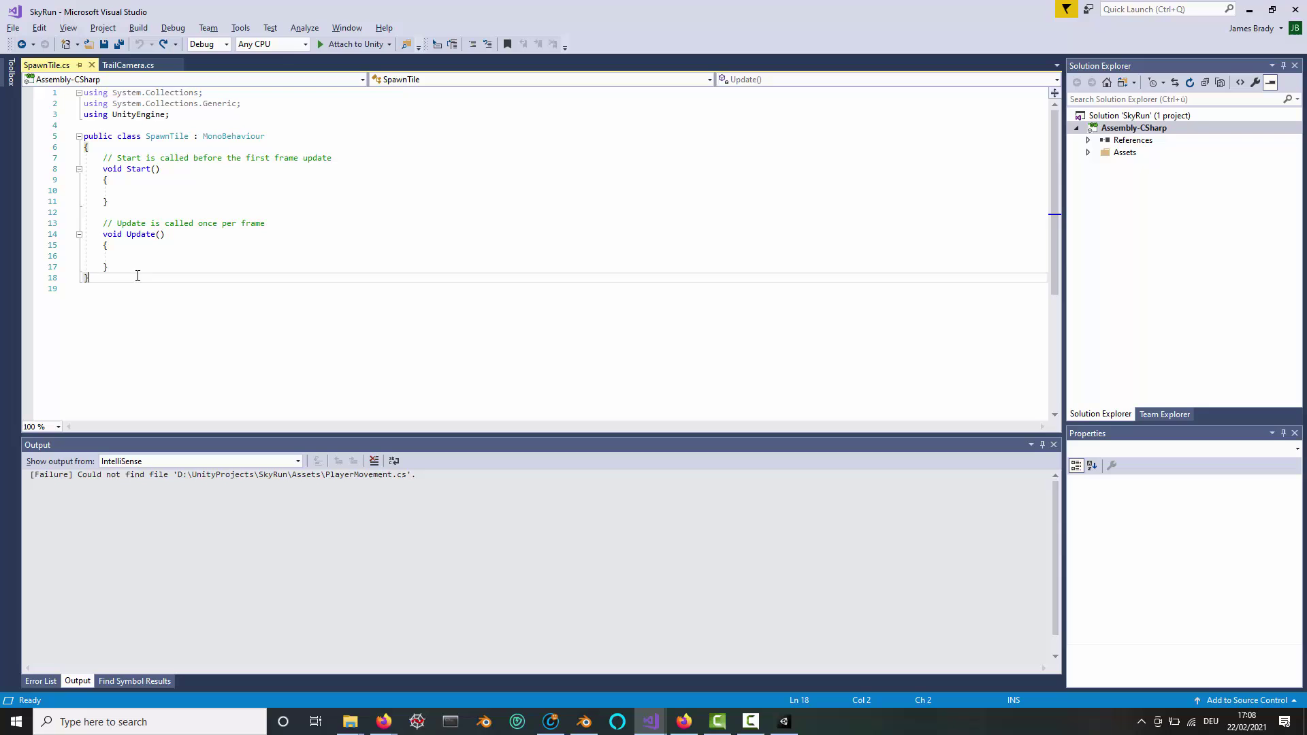
{"action": "left_click_drag", "start_coordinate": [138, 276], "coordinate": [60, 136]}
{"action": "key", "text": "ctrl+v"}
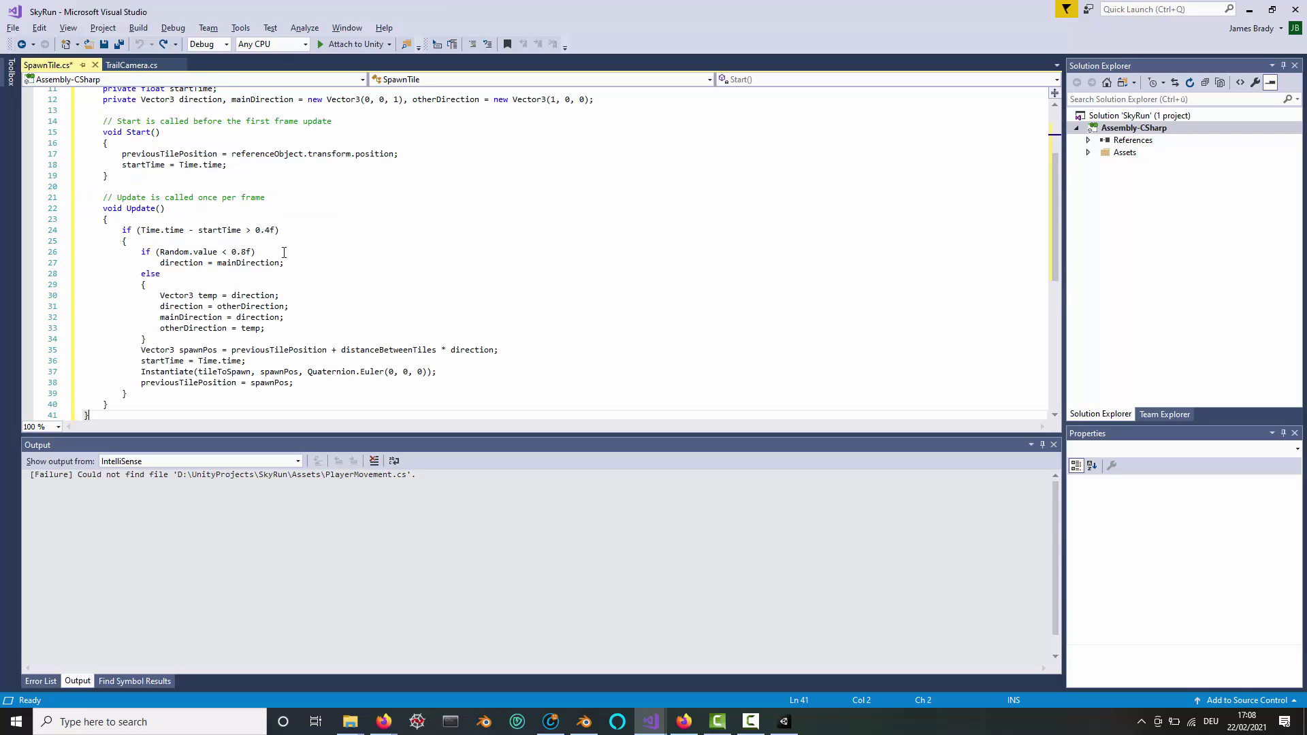
{"action": "left_click", "coordinate": [330, 274]}
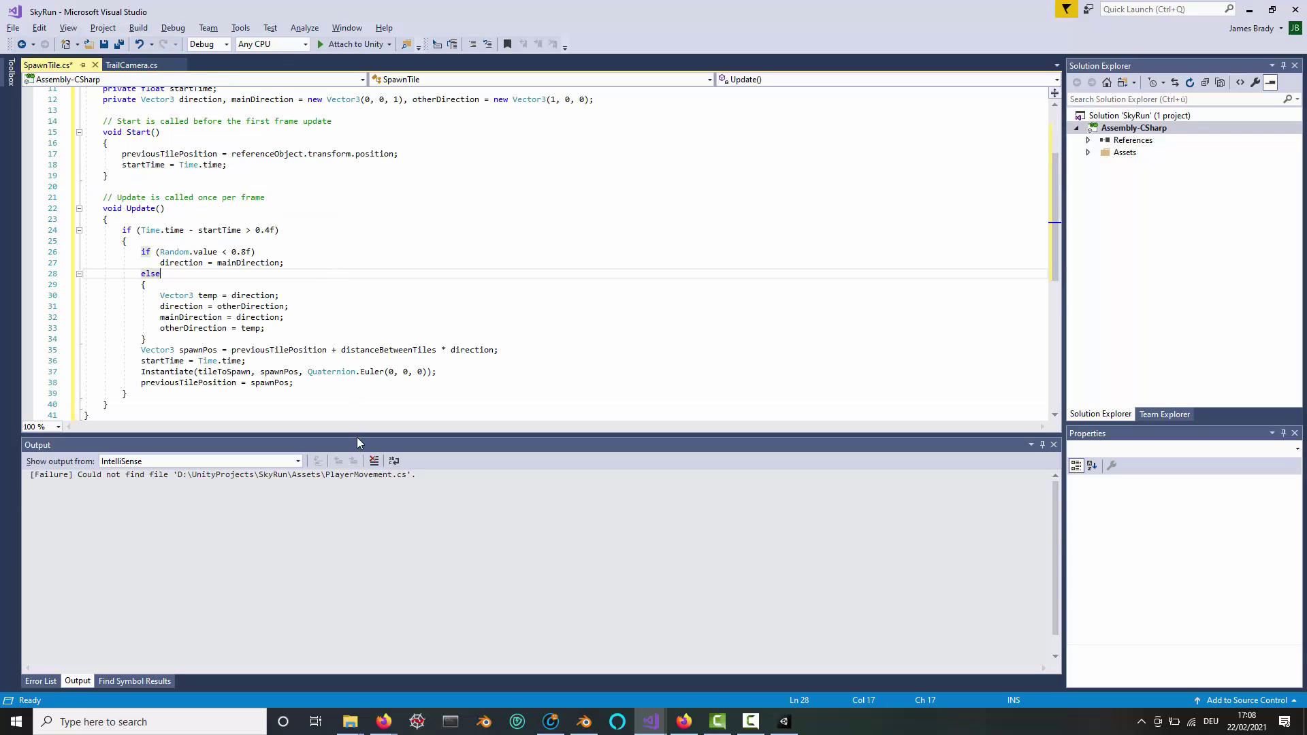
{"action": "left_click_drag", "start_coordinate": [356, 442], "coordinate": [356, 540]}
{"action": "left_click", "coordinate": [380, 426]}
{"action": "scroll", "coordinate": [385, 409], "scroll_direction": "up", "scroll_amount": 3}
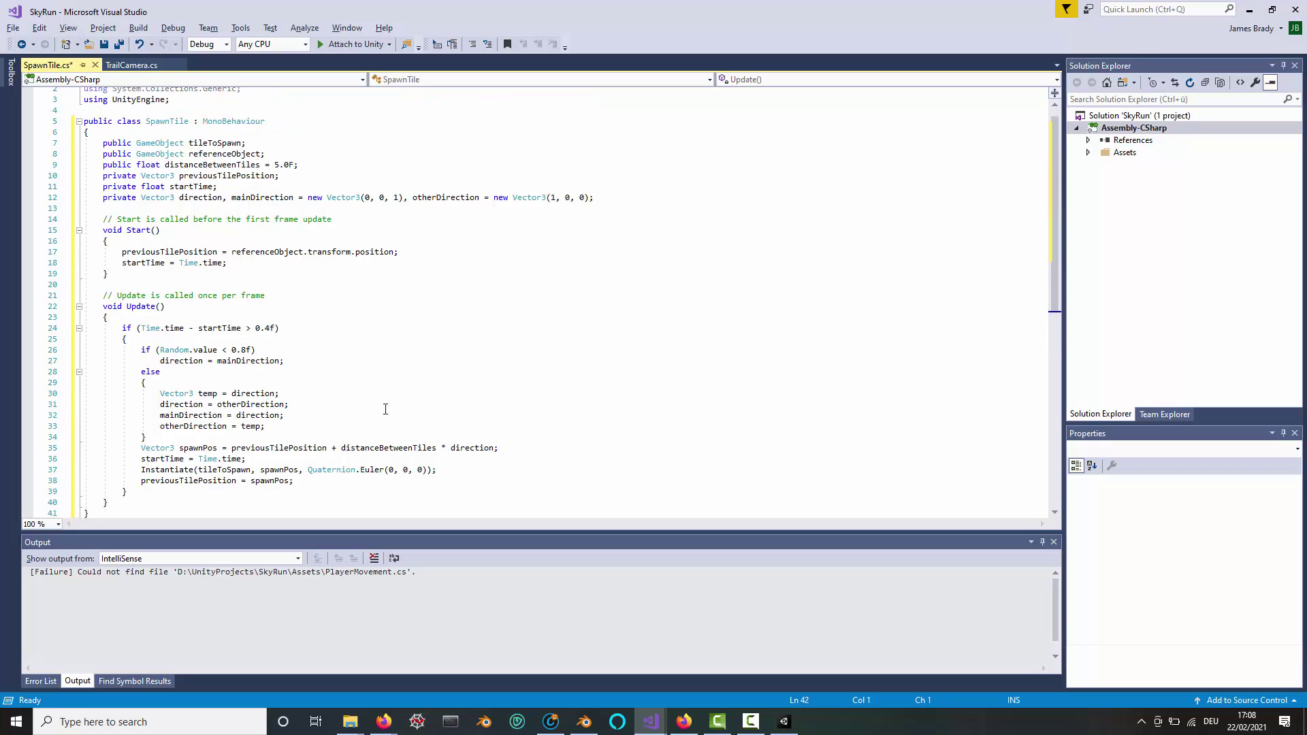
{"action": "scroll", "coordinate": [385, 409], "scroll_direction": "up", "scroll_amount": 1}
{"action": "key", "text": "ctrl+s"}
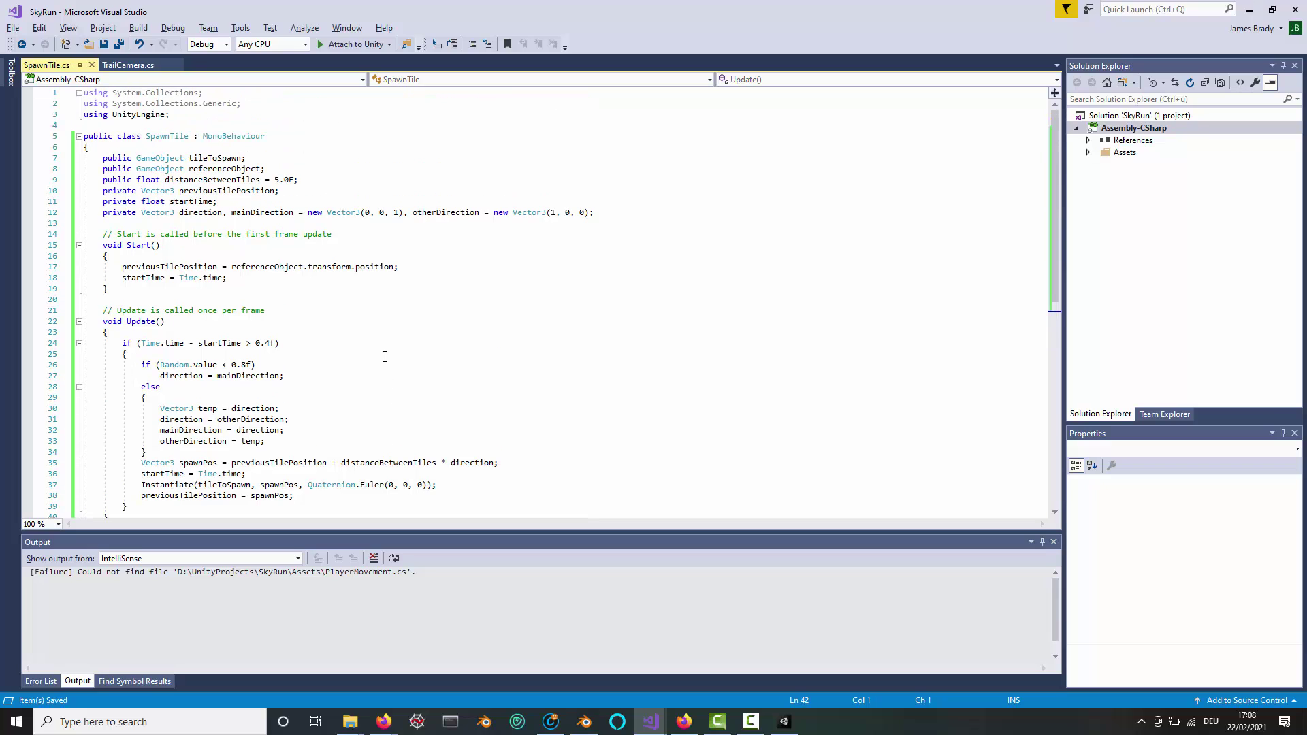
Step: Review the tileToSpawn and referenceObject usages, the Start method and the 0.4-second spawn check
{"action": "left_click", "coordinate": [216, 158]}
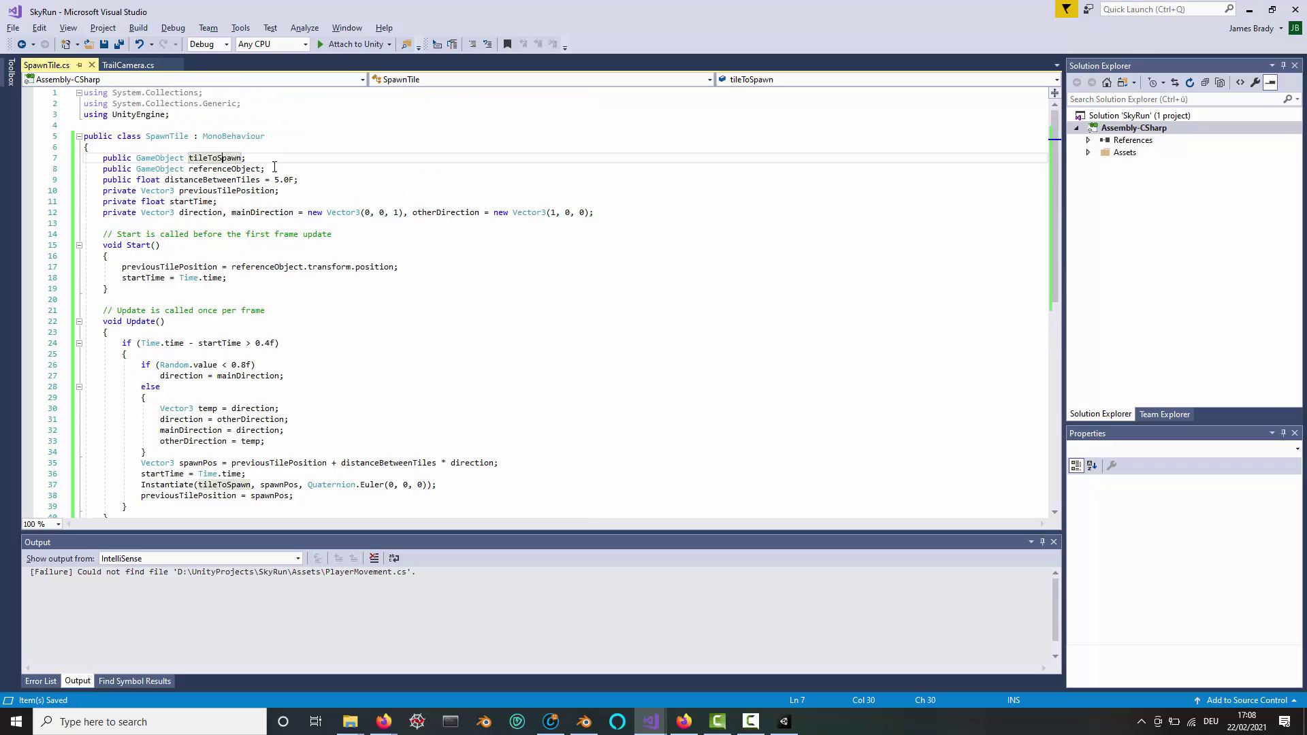
{"action": "left_click", "coordinate": [235, 169]}
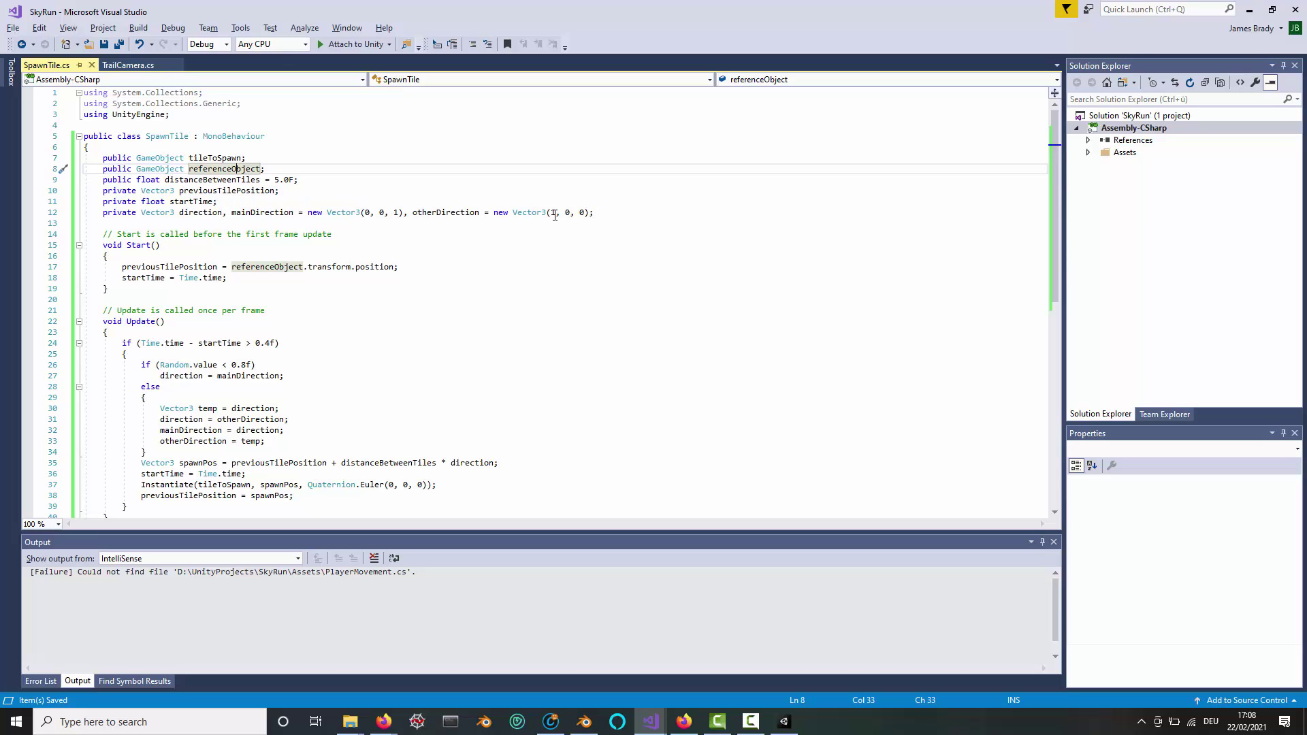
{"action": "left_click", "coordinate": [308, 289]}
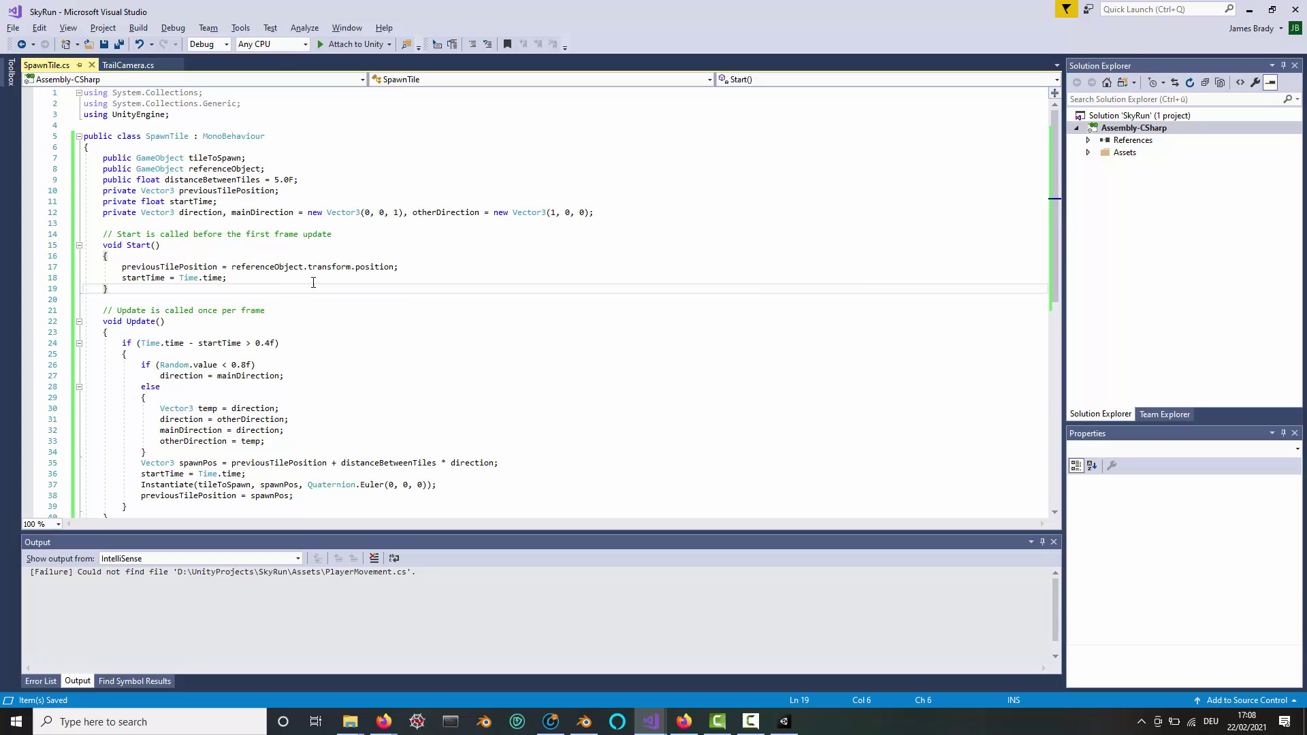
{"action": "left_click", "coordinate": [242, 278]}
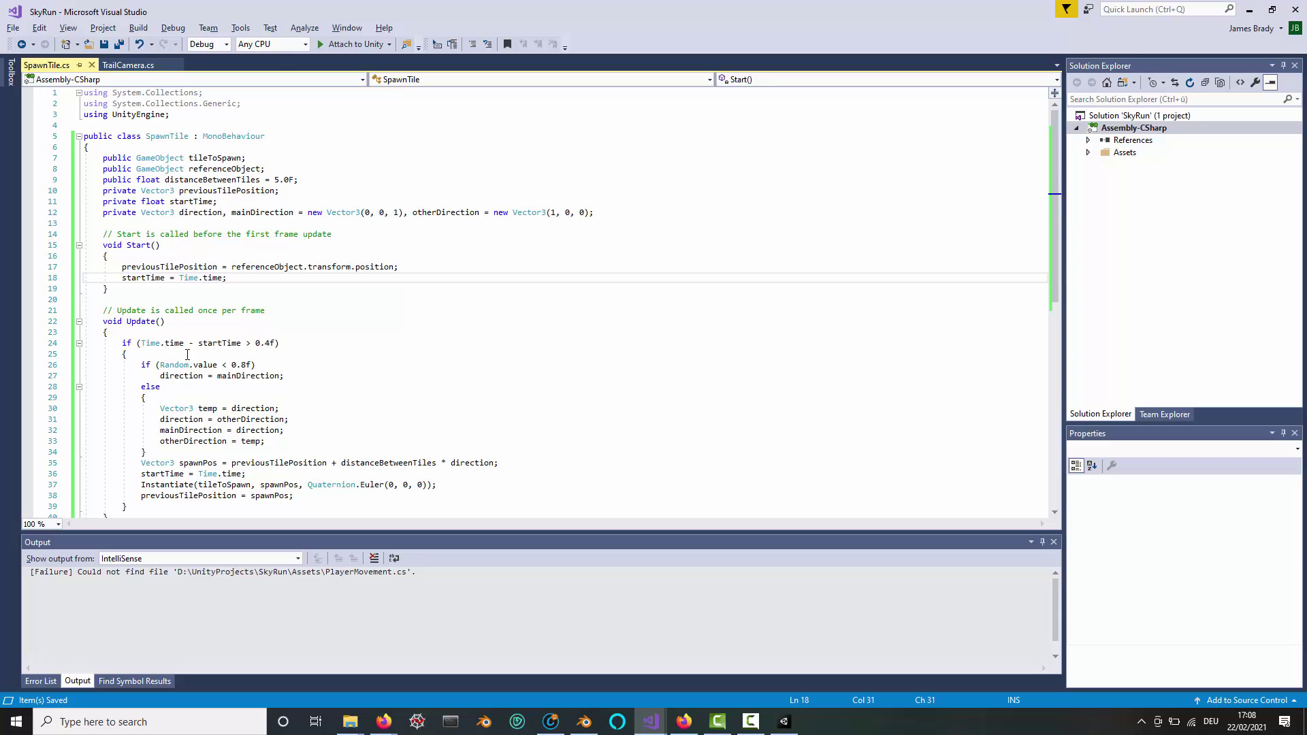
{"action": "left_click", "coordinate": [290, 343]}
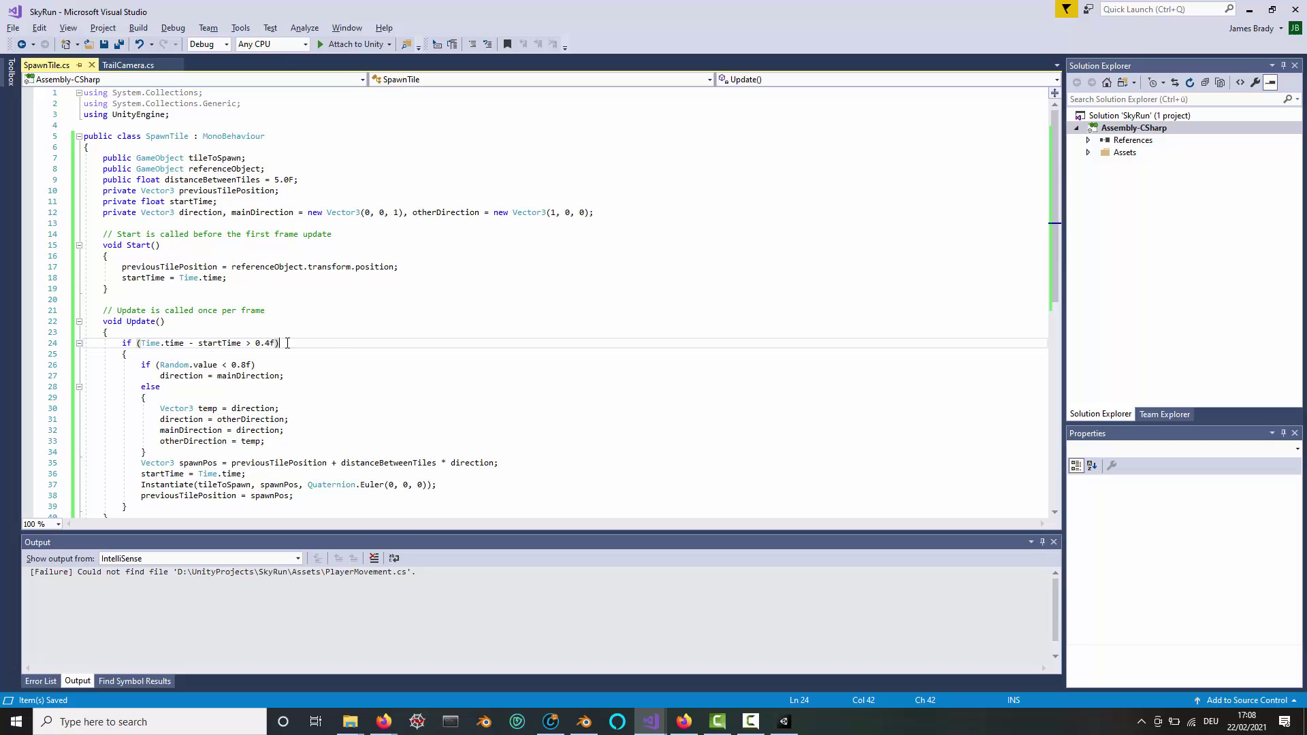
Step: Add a public float timeOffset field and use it instead of 0.4f in Update's condition
{"action": "left_click", "coordinate": [292, 170]}
{"action": "key", "text": "Return"}
{"action": "type", "text": "pu"}
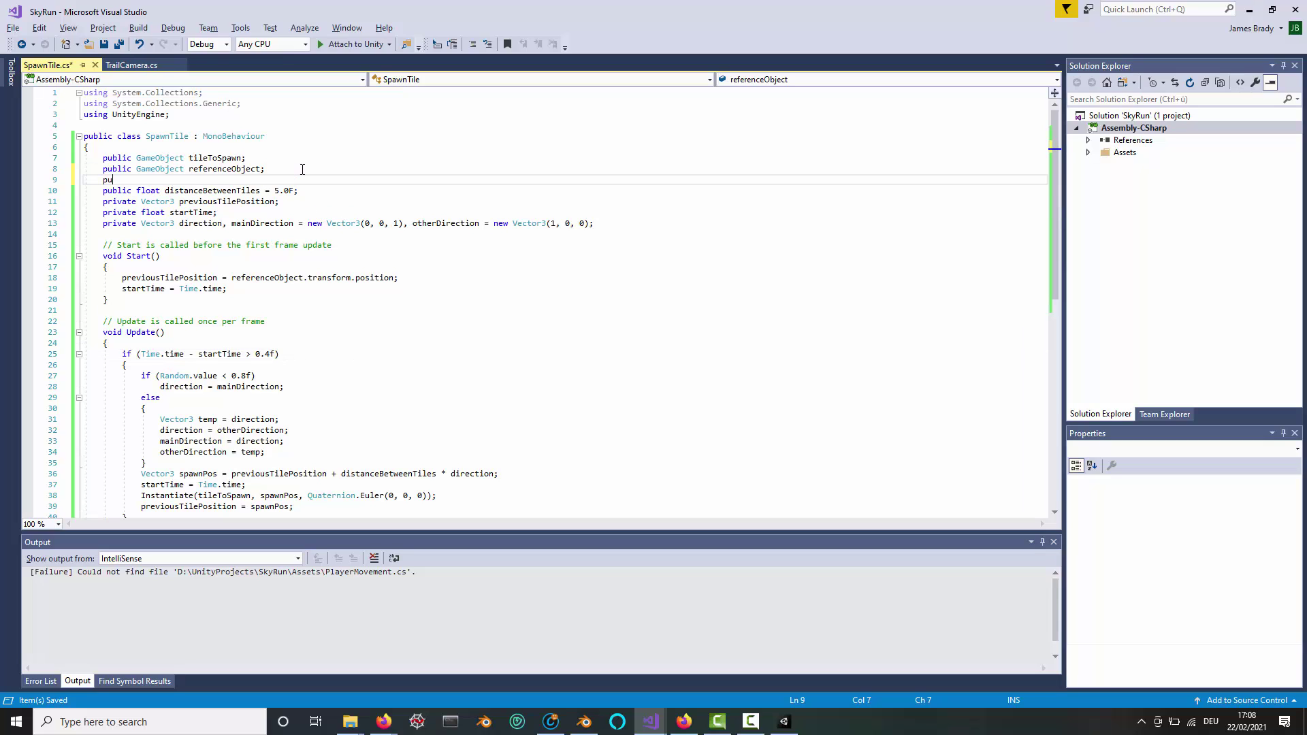
{"action": "type", "text": "blic timeO"}
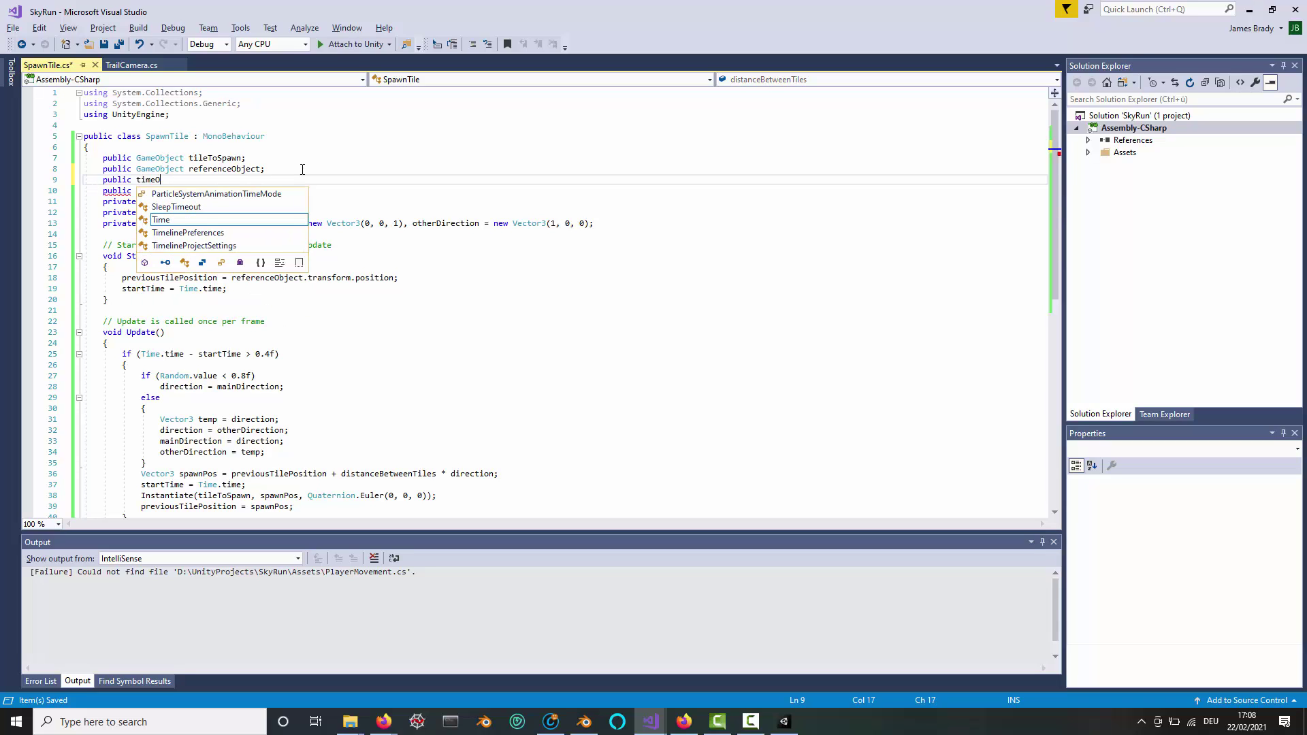
{"action": "type", "text": "dfset "}
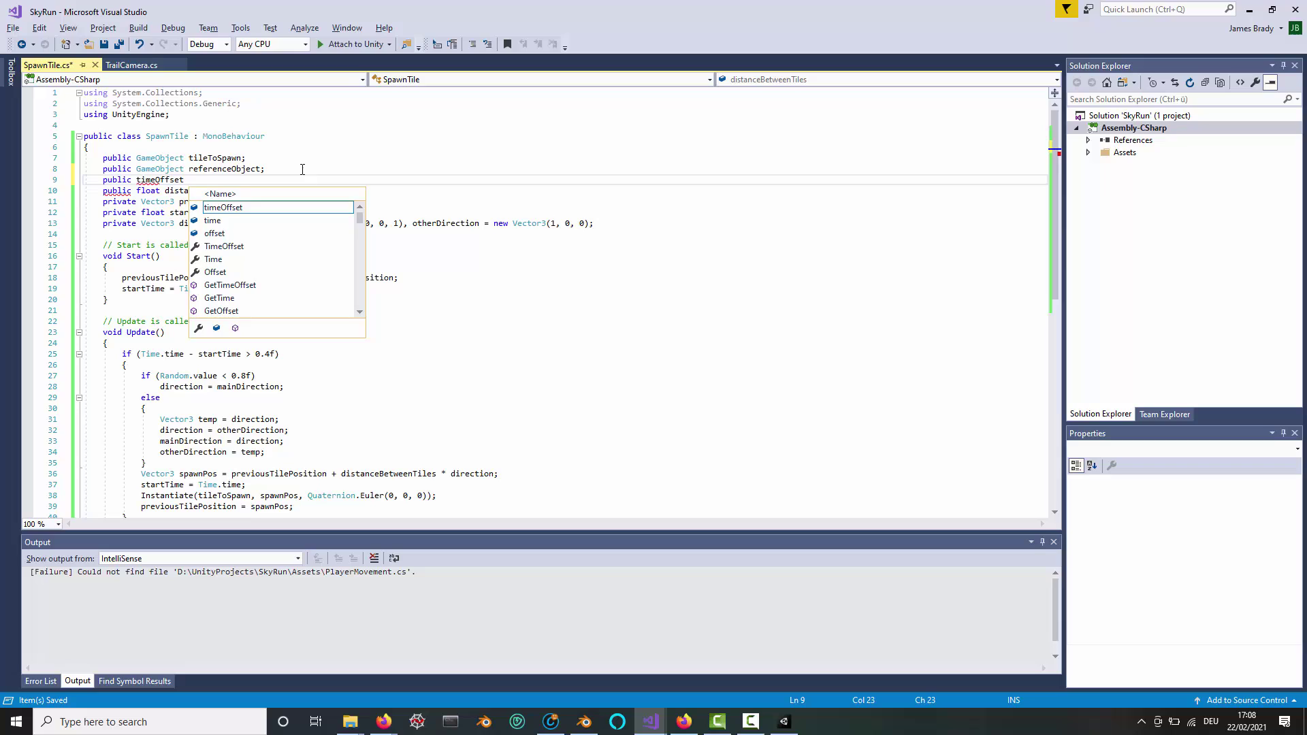
{"action": "type", "text": "="}
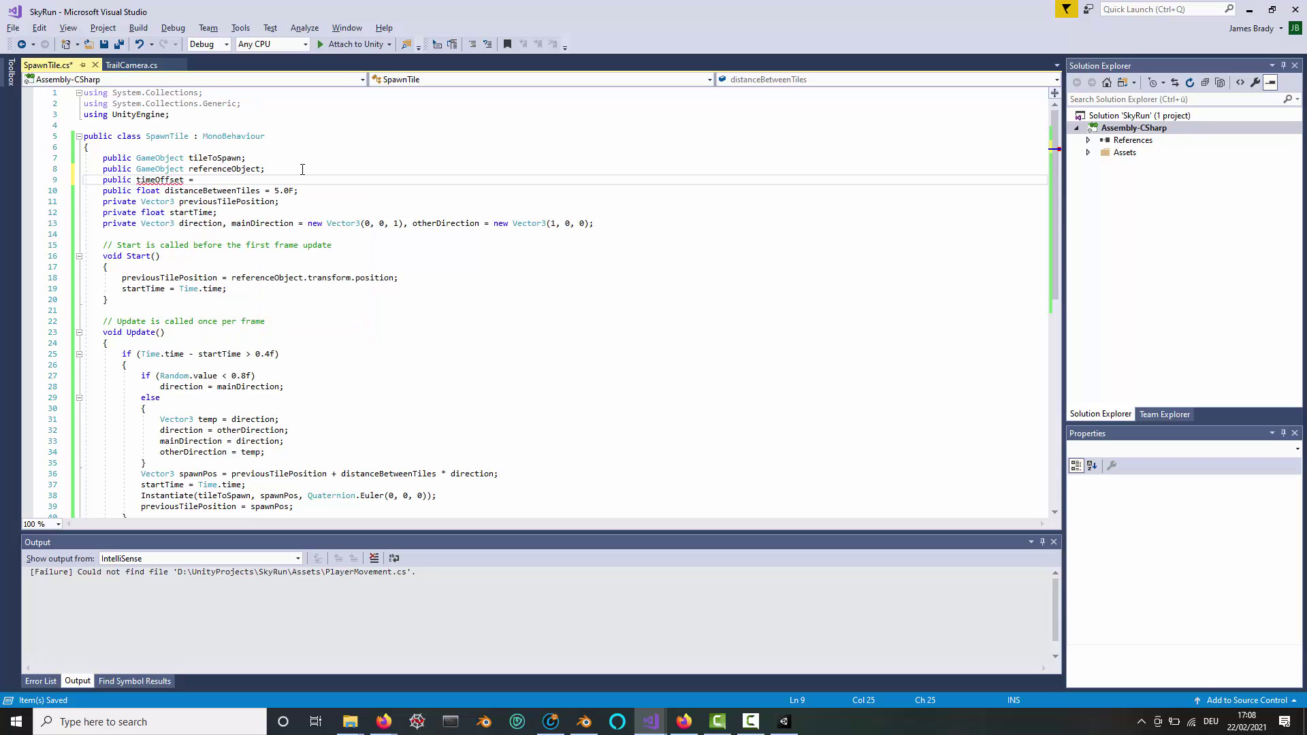
{"action": "type", "text": " 0.4f;"}
{"action": "left_click", "coordinate": [136, 179]}
{"action": "type", "text": "float"}
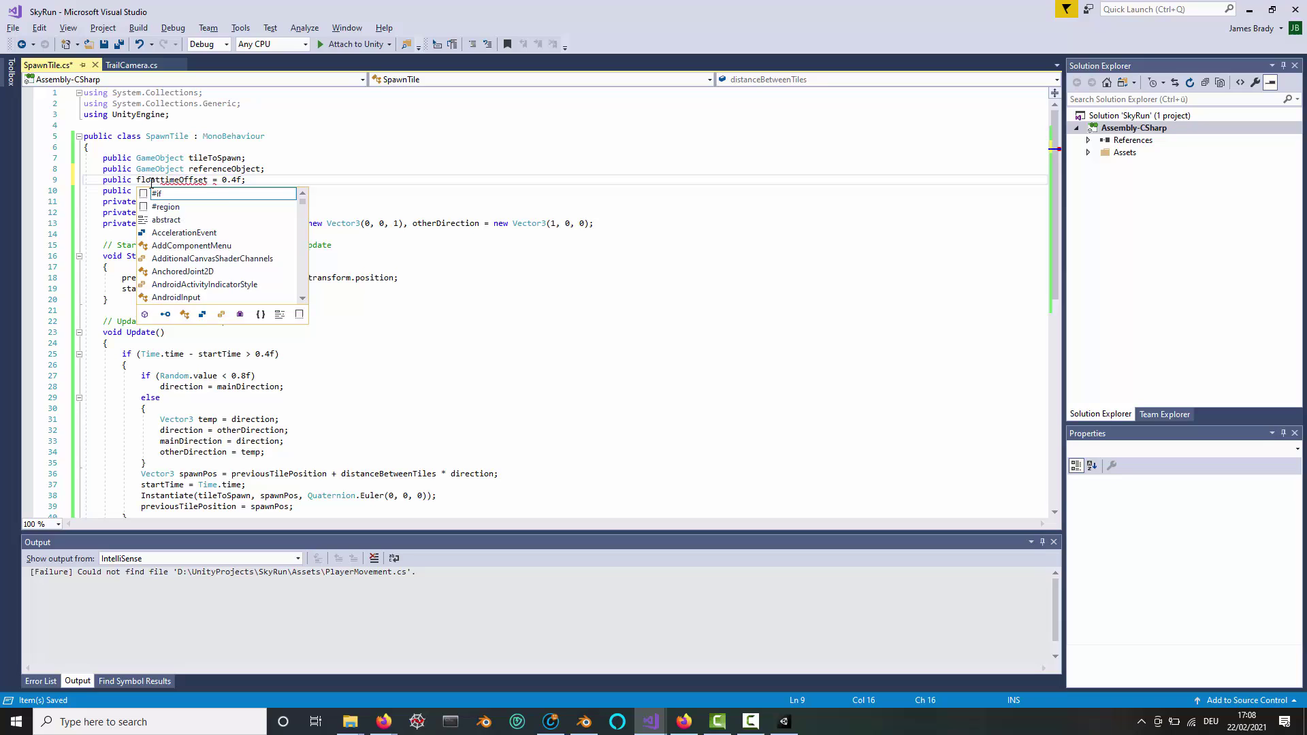
{"action": "double_click", "coordinate": [199, 181]}
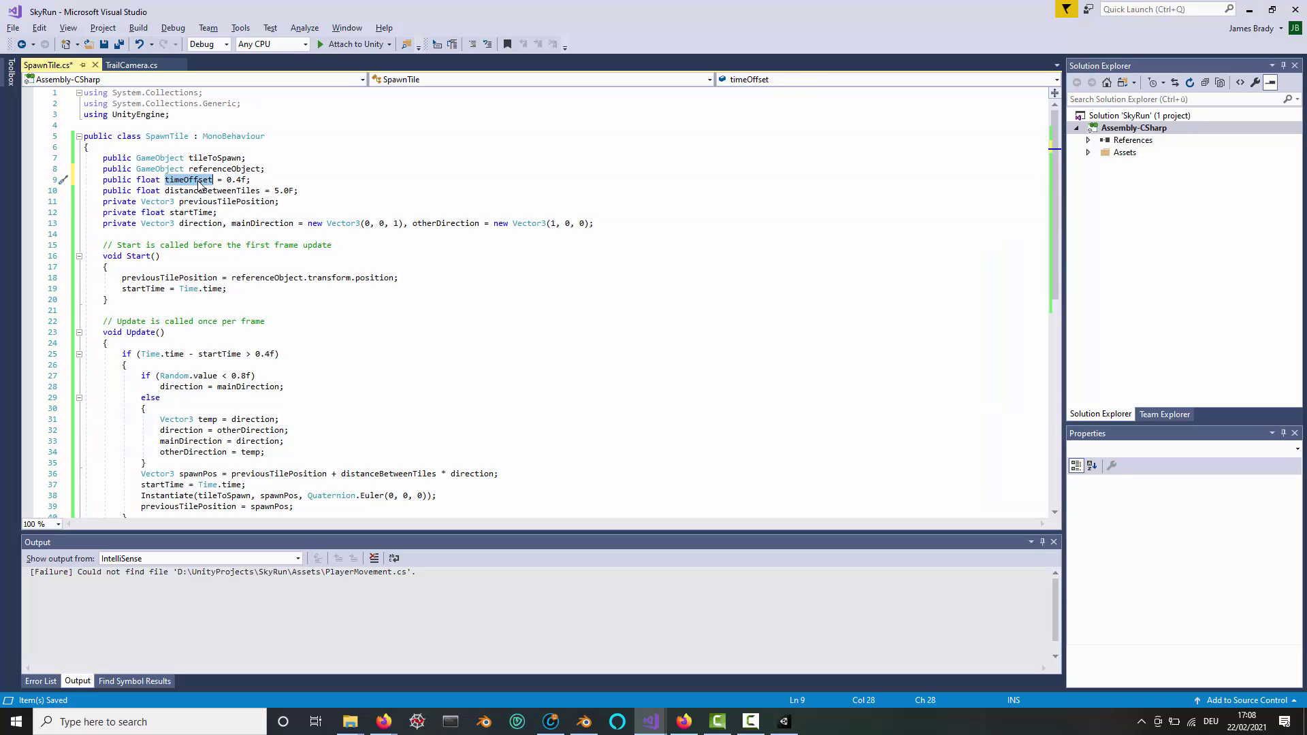
{"action": "left_click_drag", "start_coordinate": [255, 354], "coordinate": [271, 354]}
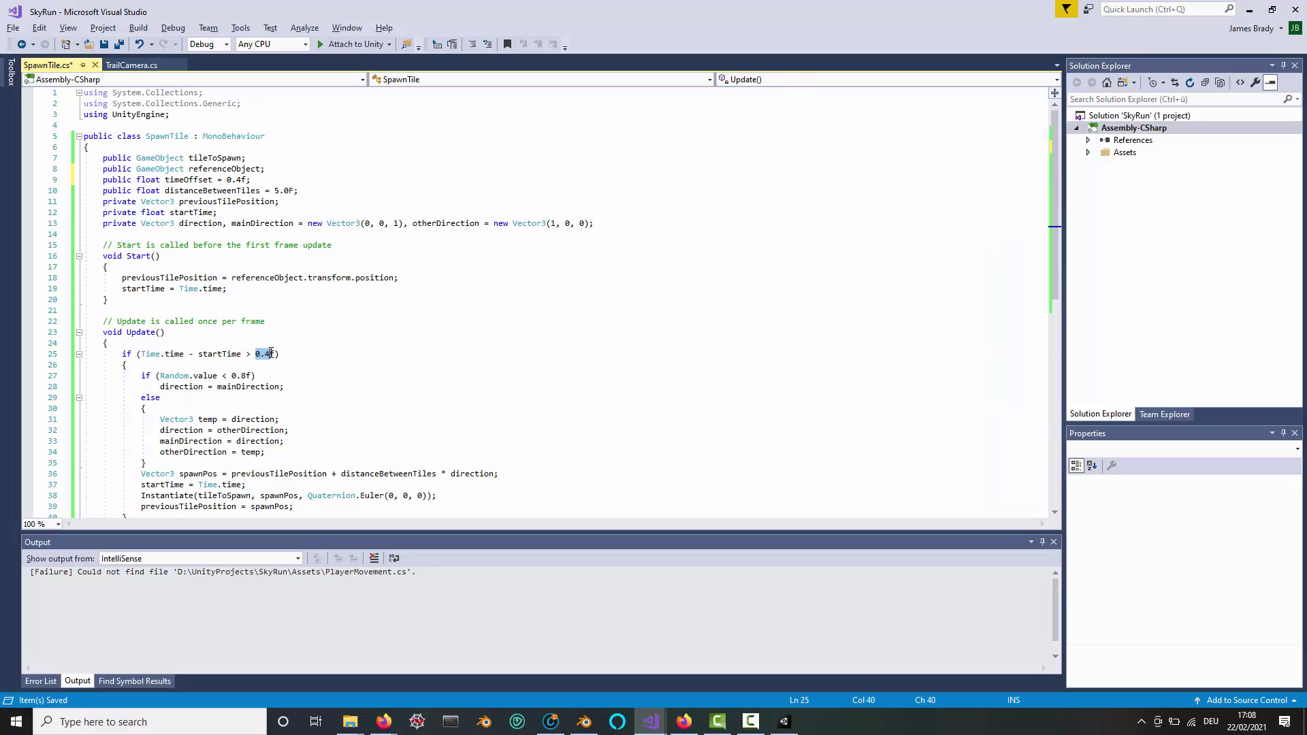
{"action": "type", "text": "timeOffset"}
{"action": "left_click", "coordinate": [330, 354]}
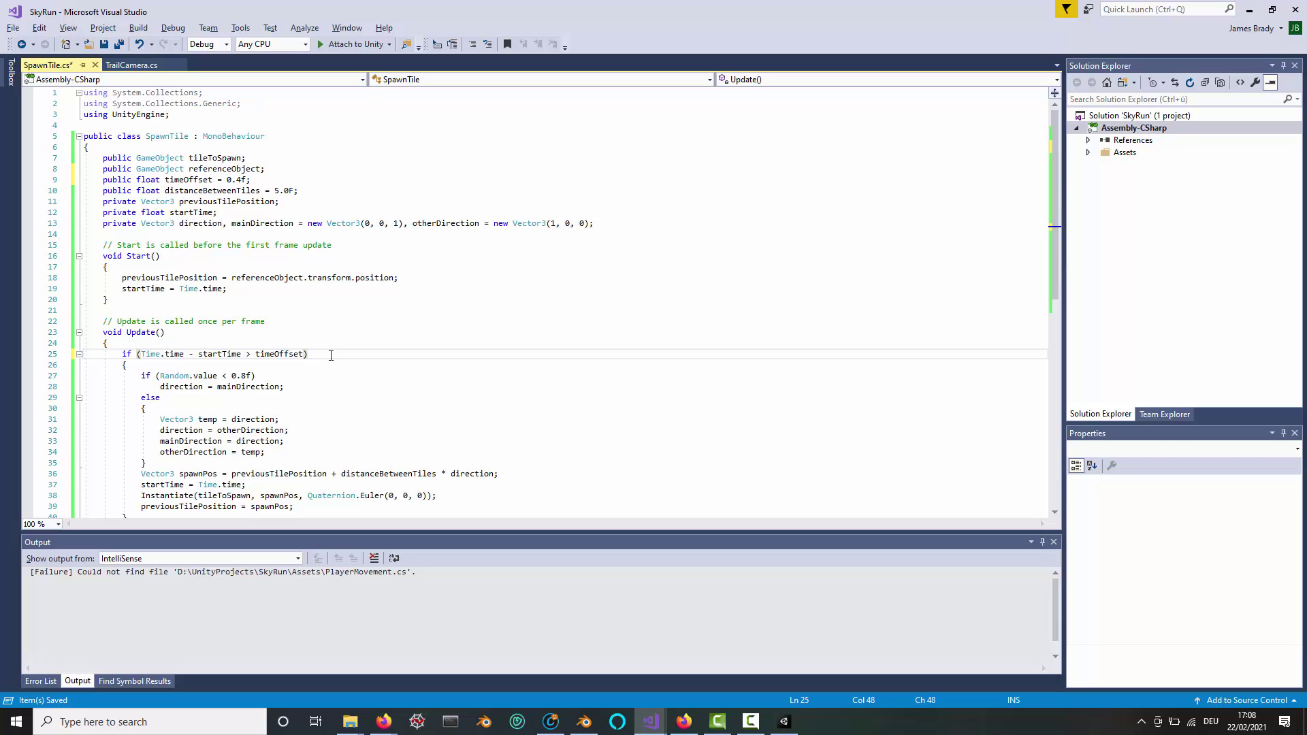
Step: Add a public float randomValue field, substitute it for the 0.8f check, and save
{"action": "left_click", "coordinate": [299, 380]}
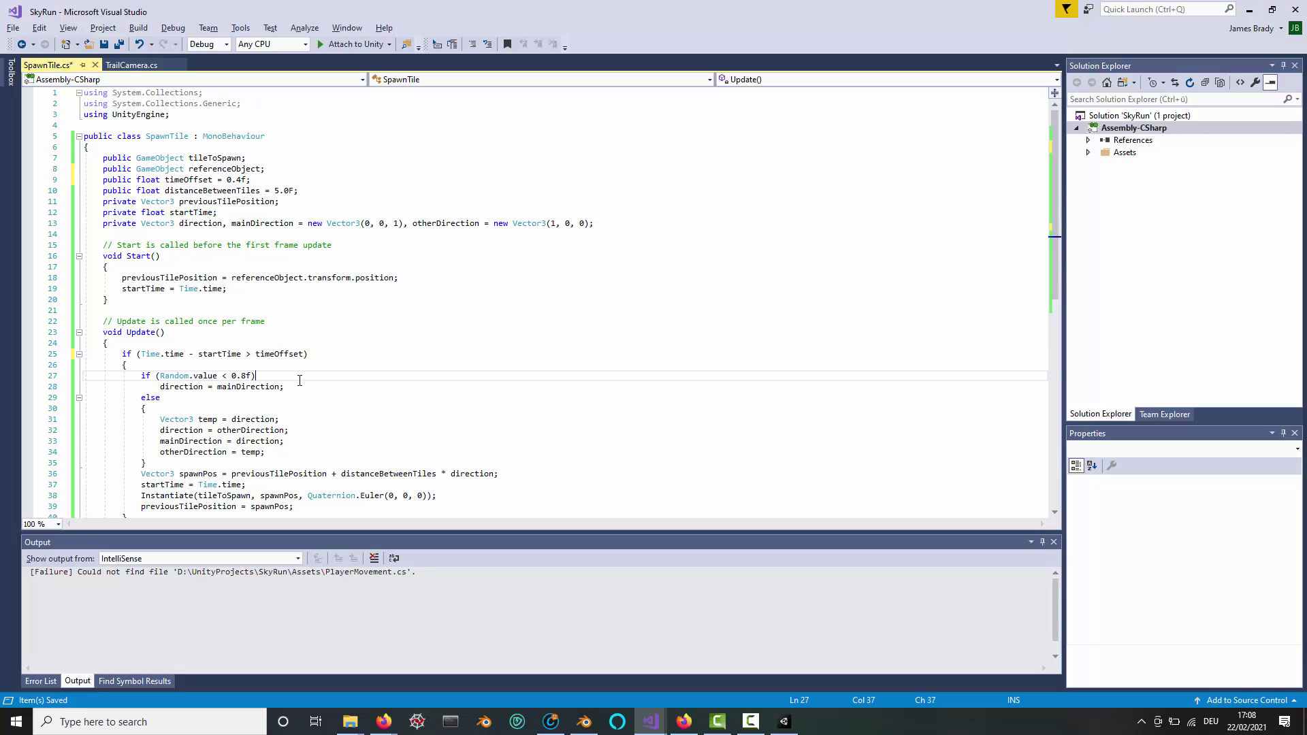
{"action": "left_click", "coordinate": [320, 193]}
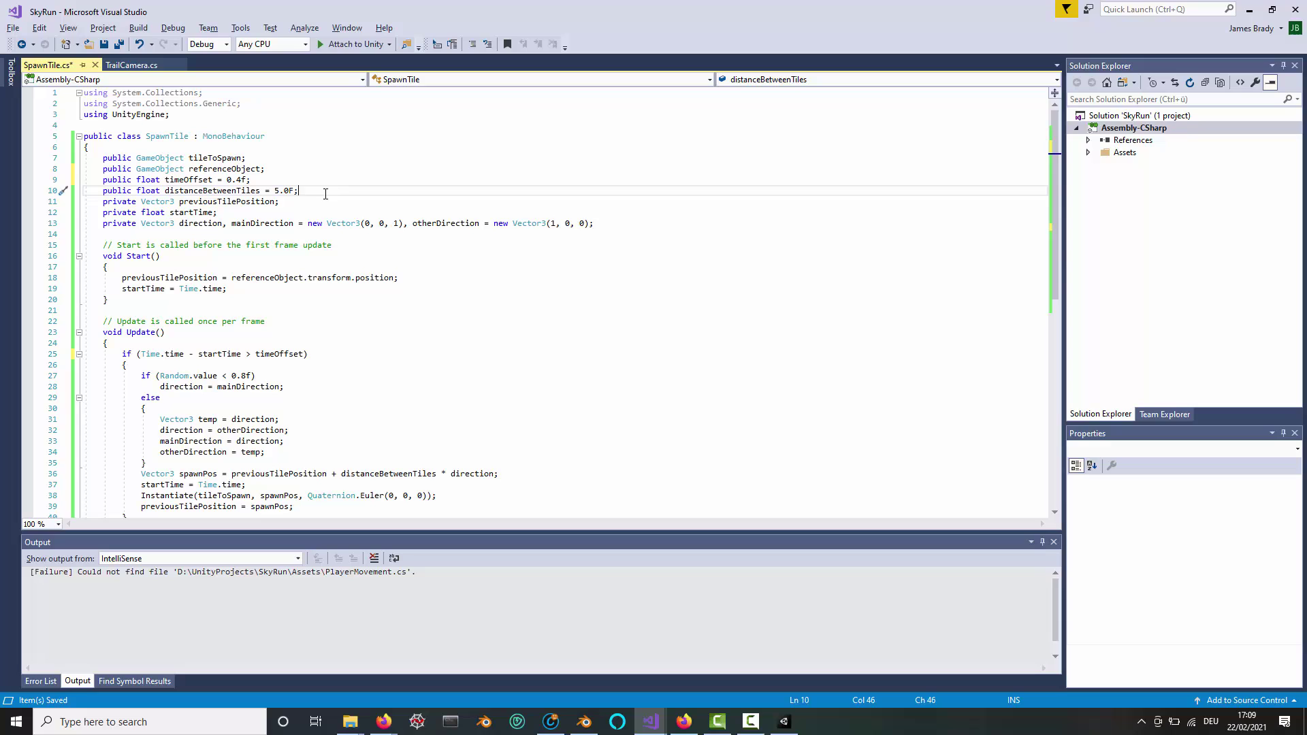
{"action": "key", "text": "Return"}
{"action": "type", "text": "pu"}
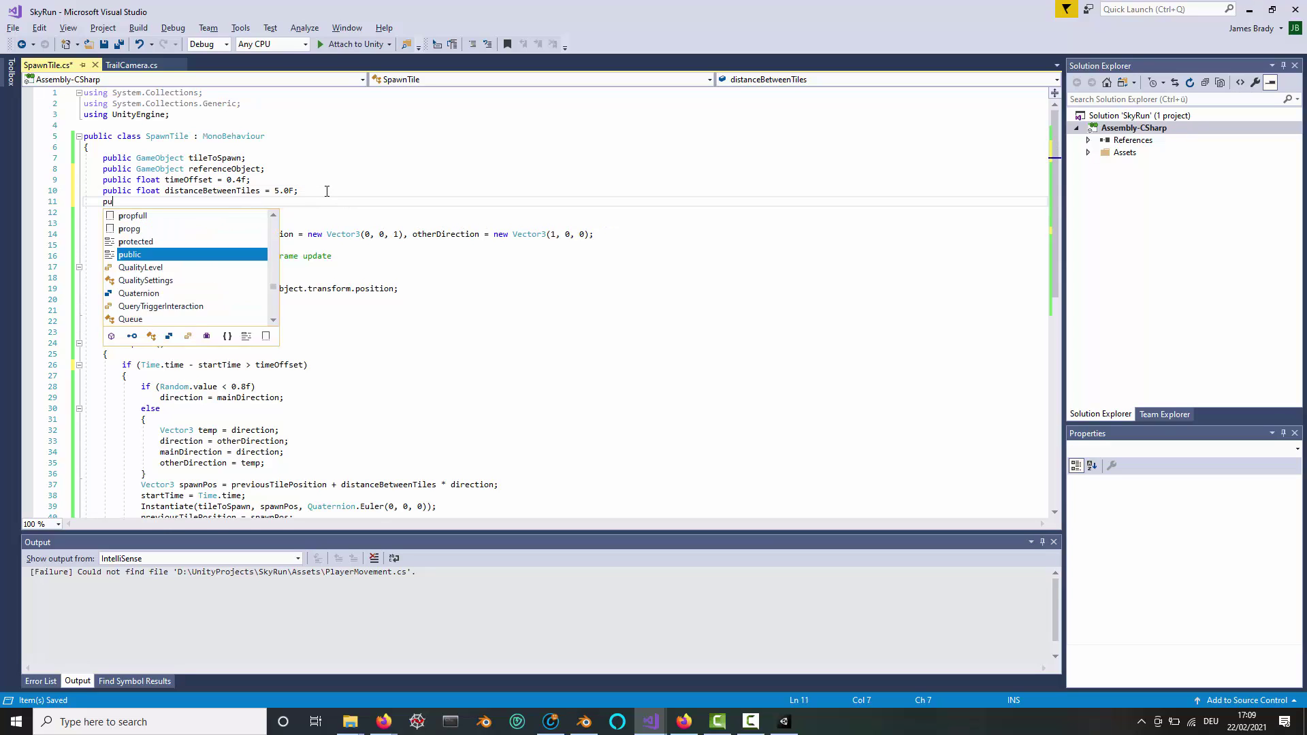
{"action": "type", "text": "blic float rand"}
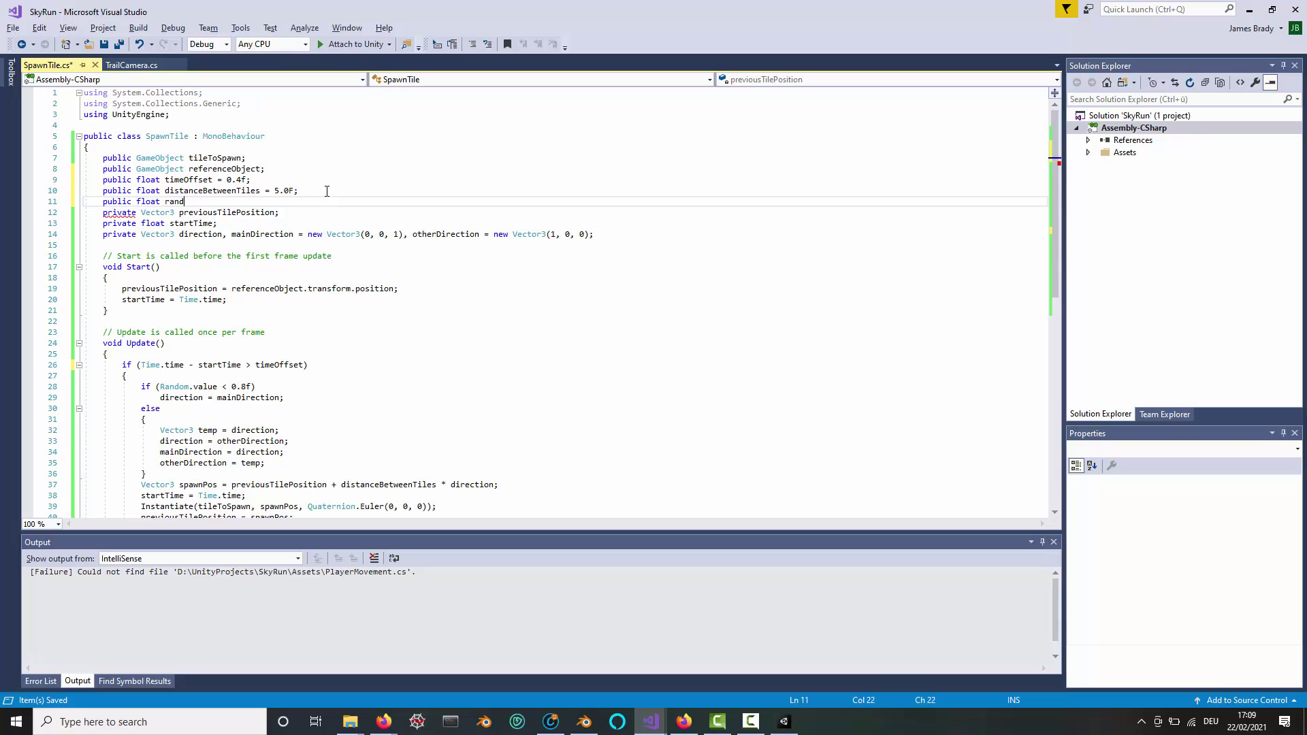
{"action": "type", "text": "omValue = 0.8f;"}
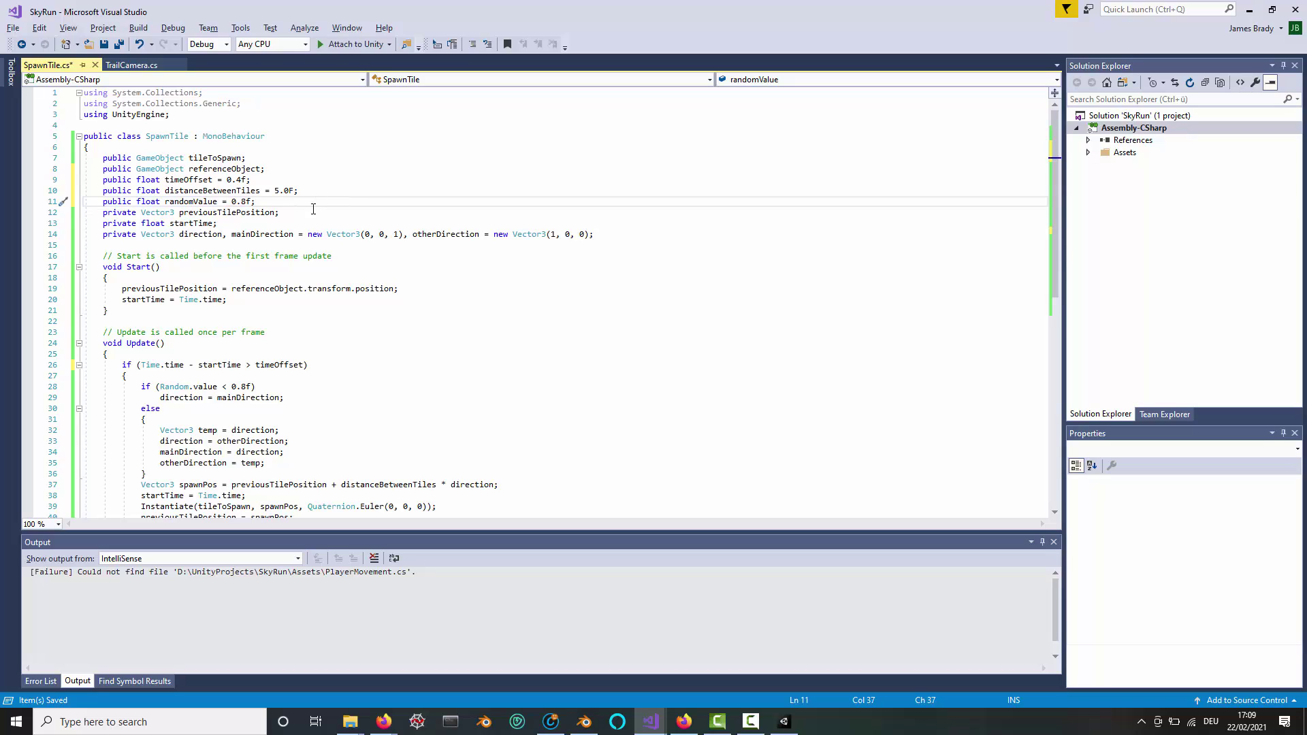
{"action": "double_click", "coordinate": [211, 205]}
{"action": "key", "text": "ctrl+c"}
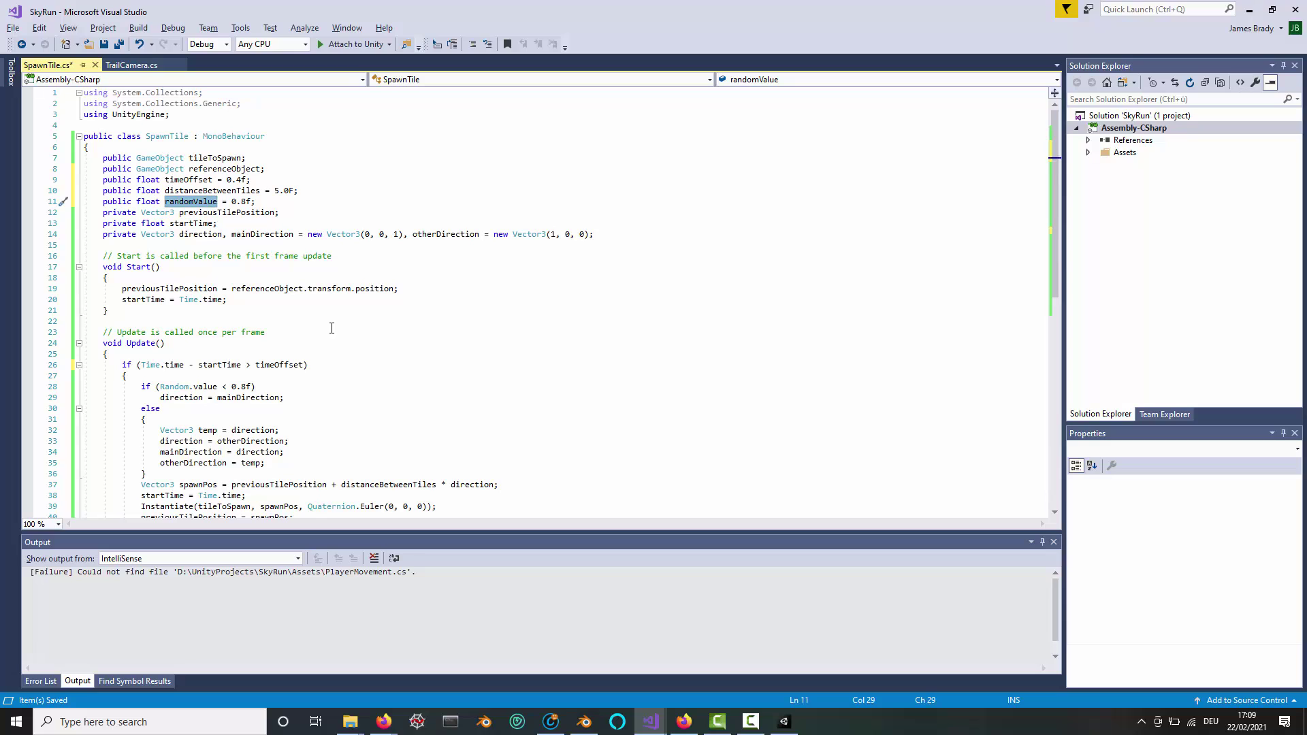
{"action": "double_click", "coordinate": [239, 385]}
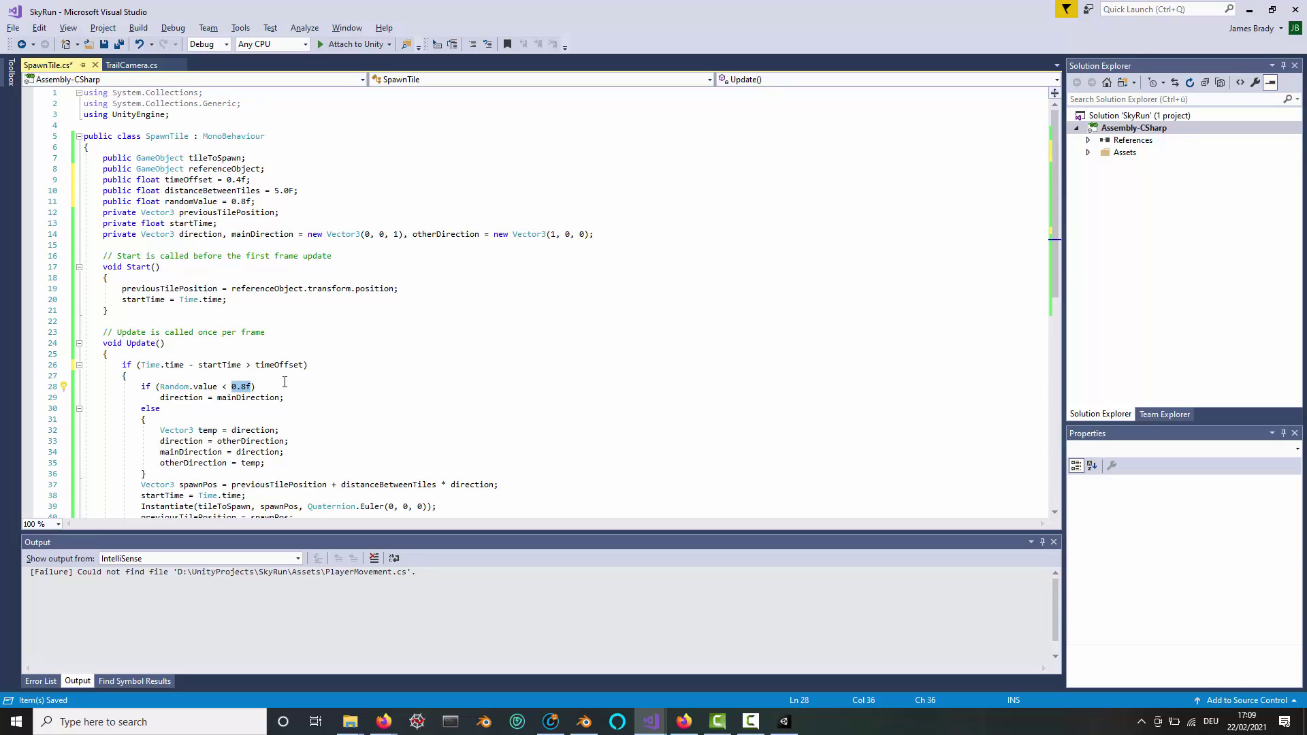
{"action": "key", "text": "ctrl+v"}
{"action": "key", "text": "ctrl+s"}
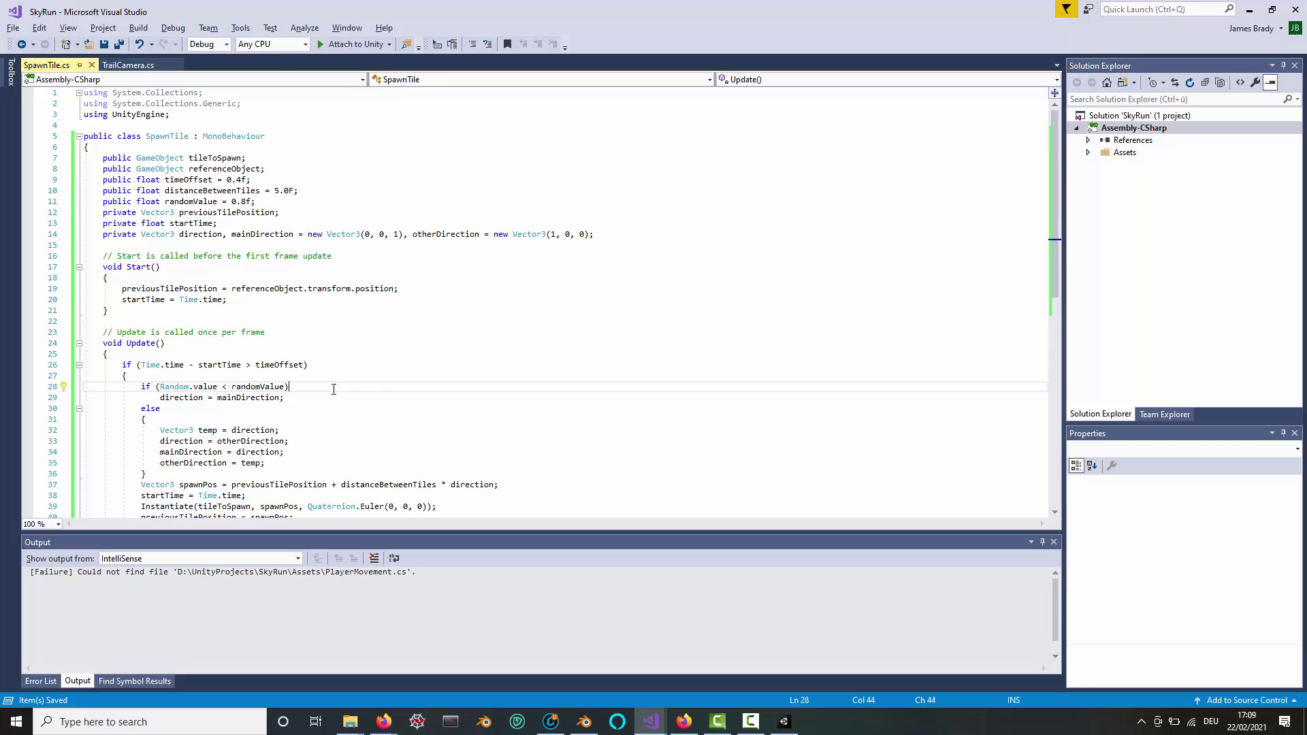
{"action": "scroll", "coordinate": [407, 392], "scroll_direction": "down", "scroll_amount": 2}
{"action": "scroll", "coordinate": [391, 371], "scroll_direction": "up", "scroll_amount": 1}
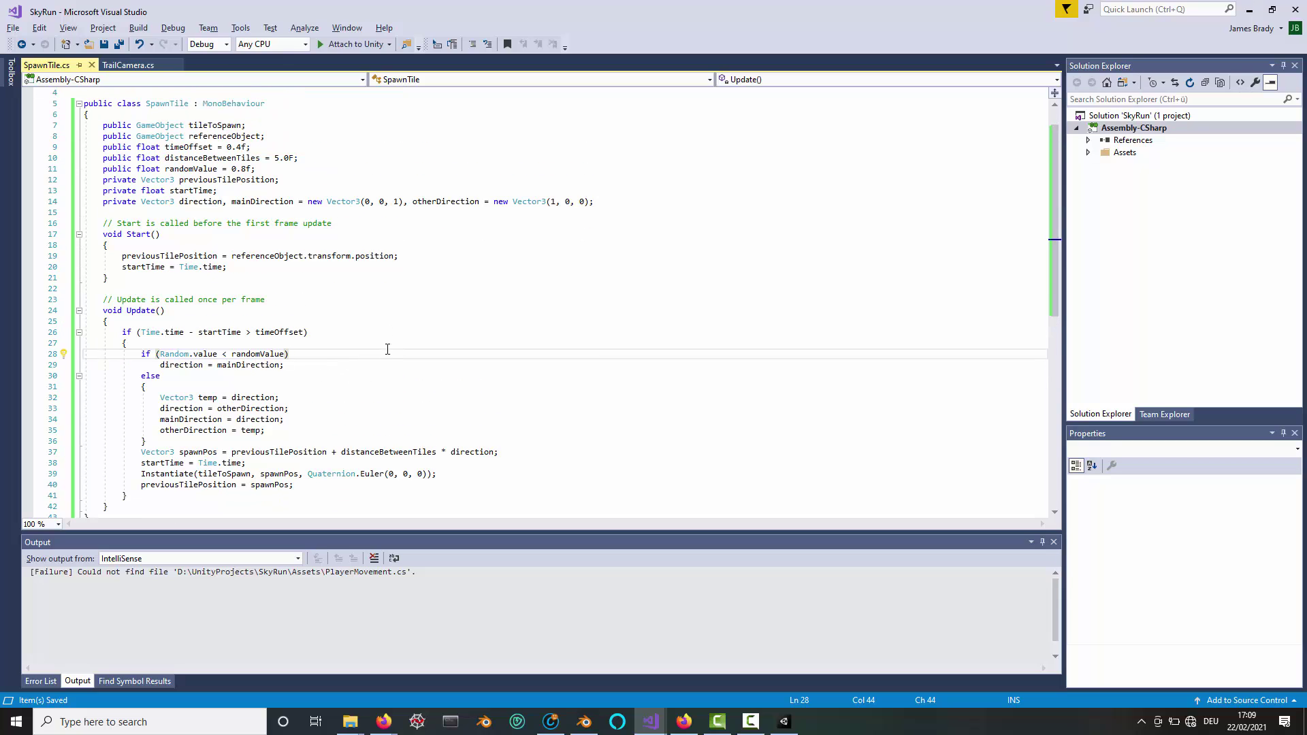
{"action": "scroll", "coordinate": [391, 352], "scroll_direction": "down", "scroll_amount": 1}
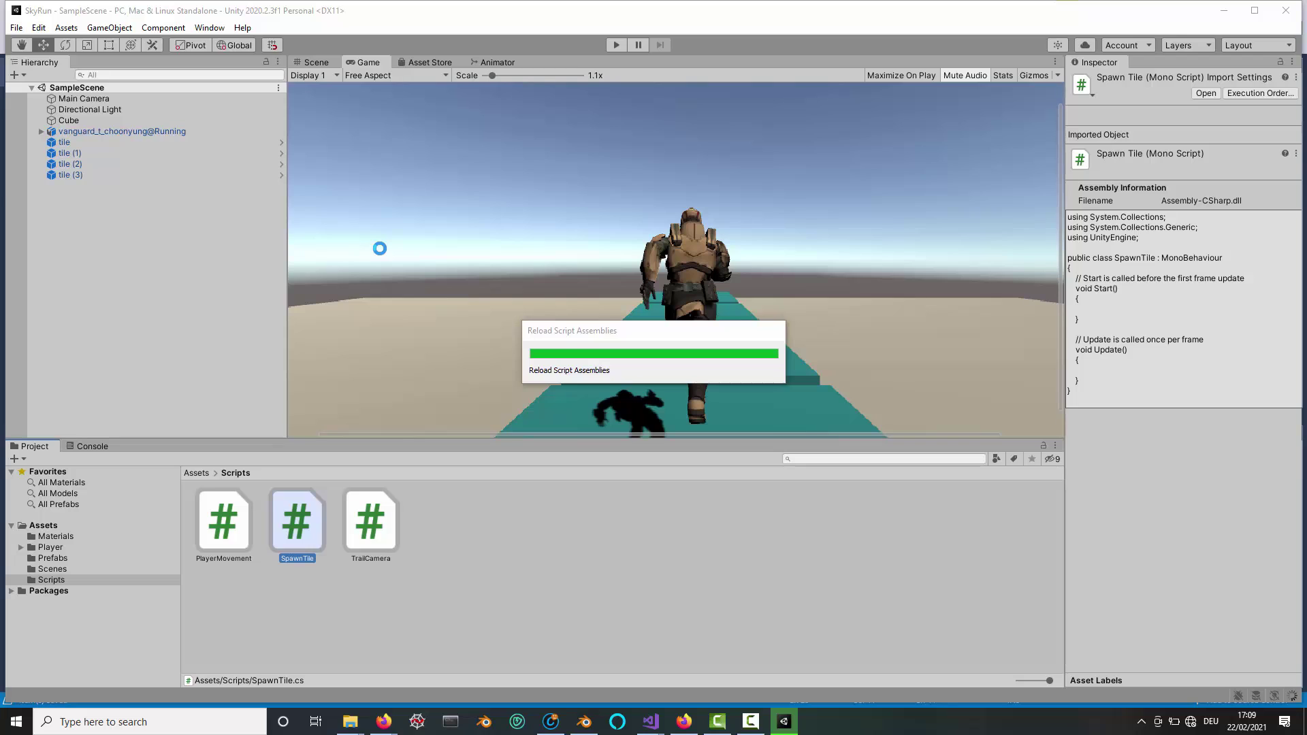
Step: Add the SpawnTile component to Main Camera with the tile prefab as Tile To Spawn
{"action": "left_click", "coordinate": [102, 98]}
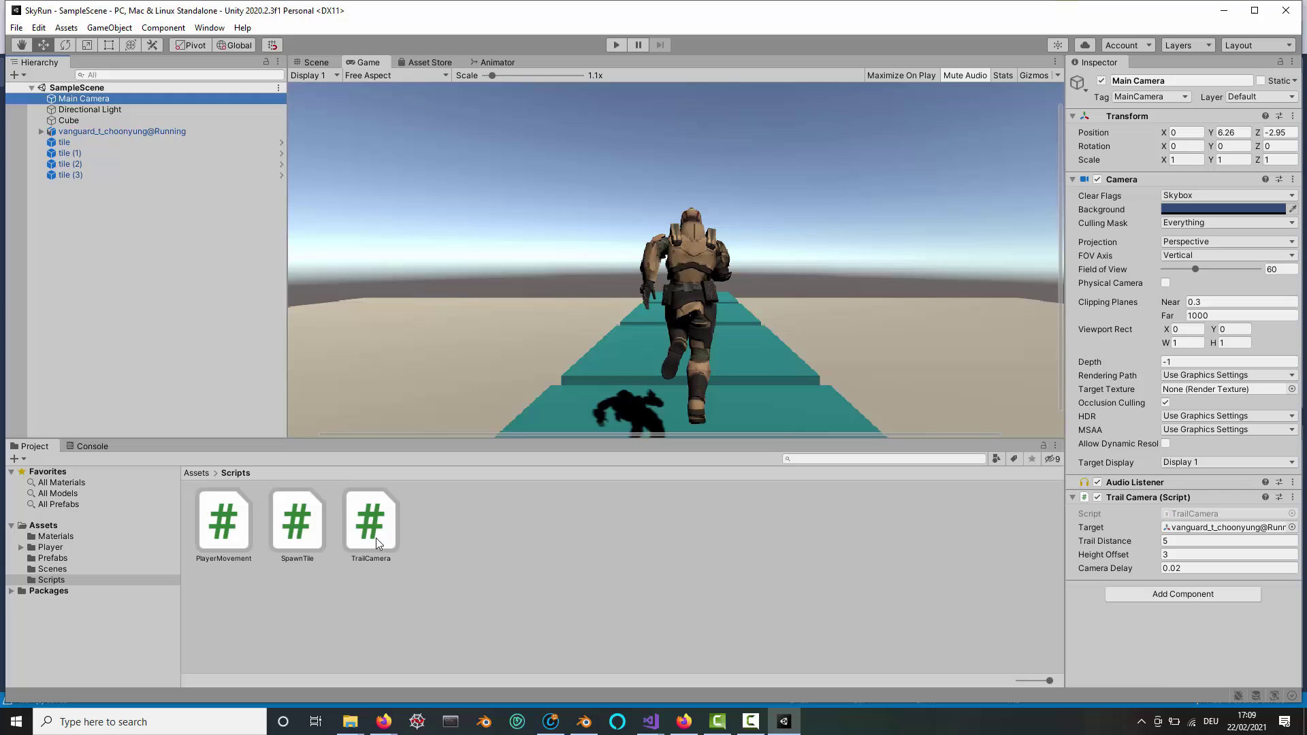
{"action": "left_click_drag", "start_coordinate": [375, 538], "coordinate": [1082, 584]}
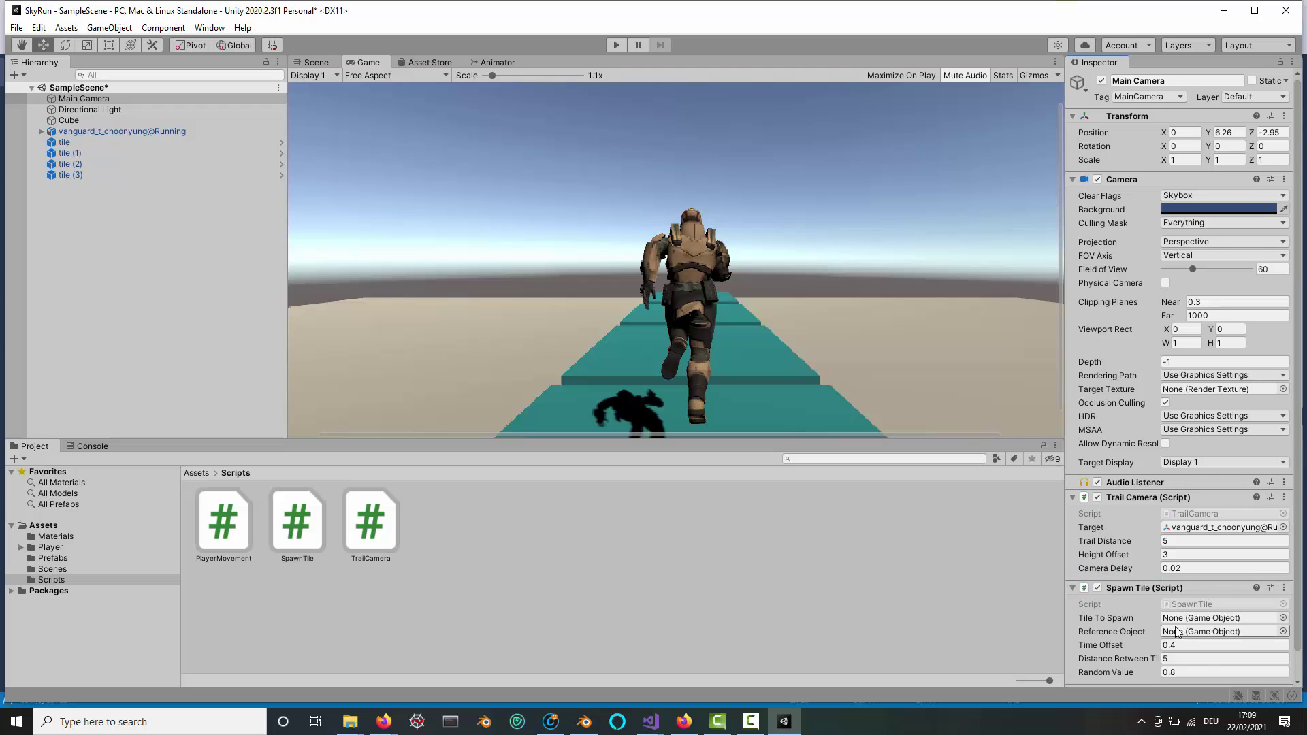
{"action": "scroll", "coordinate": [1175, 631], "scroll_direction": "down", "scroll_amount": 2}
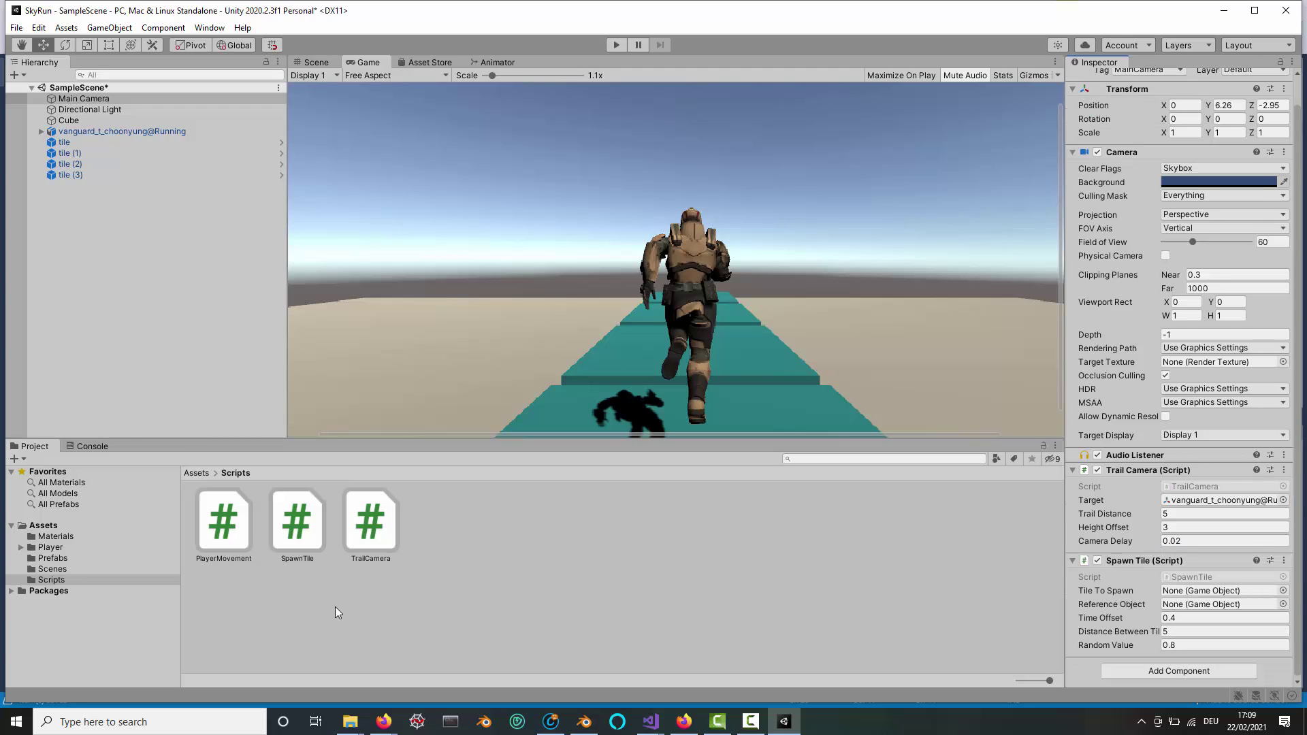
{"action": "left_click", "coordinate": [66, 558]}
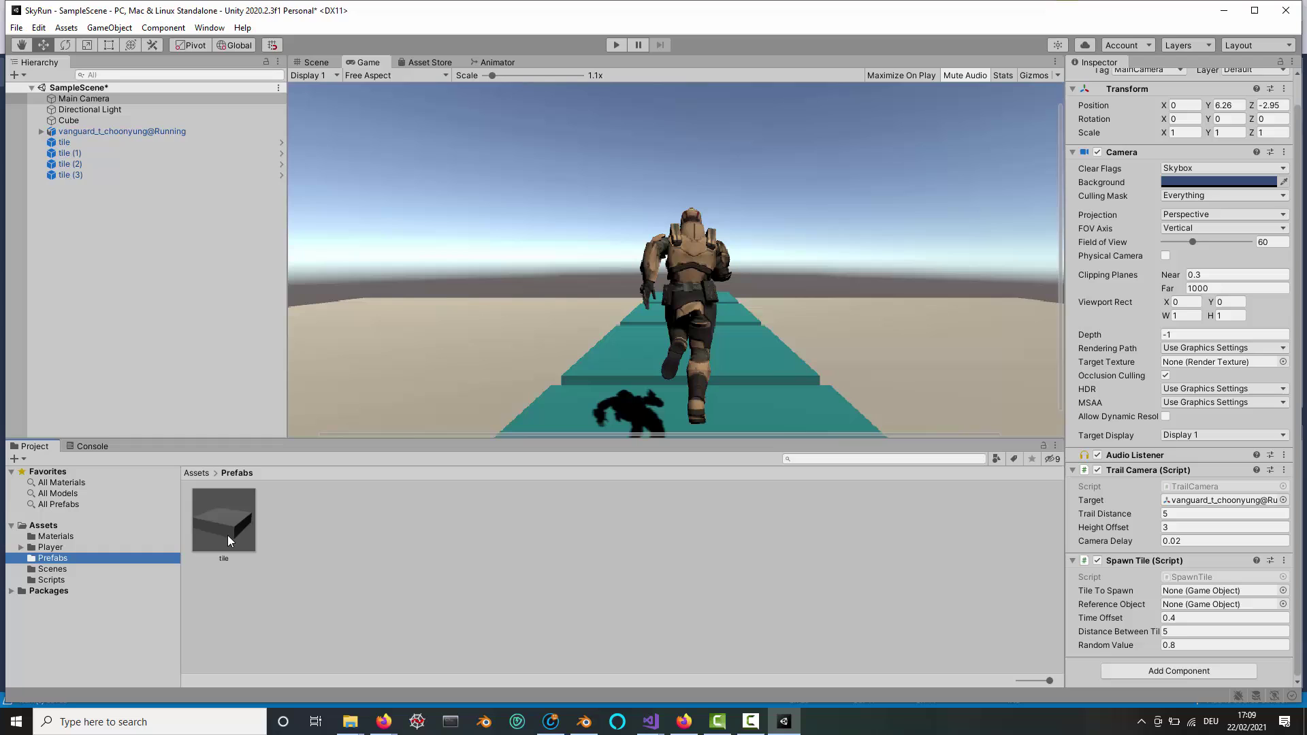
{"action": "left_click_drag", "start_coordinate": [228, 535], "coordinate": [1161, 589]}
{"action": "left_click", "coordinate": [898, 612]}
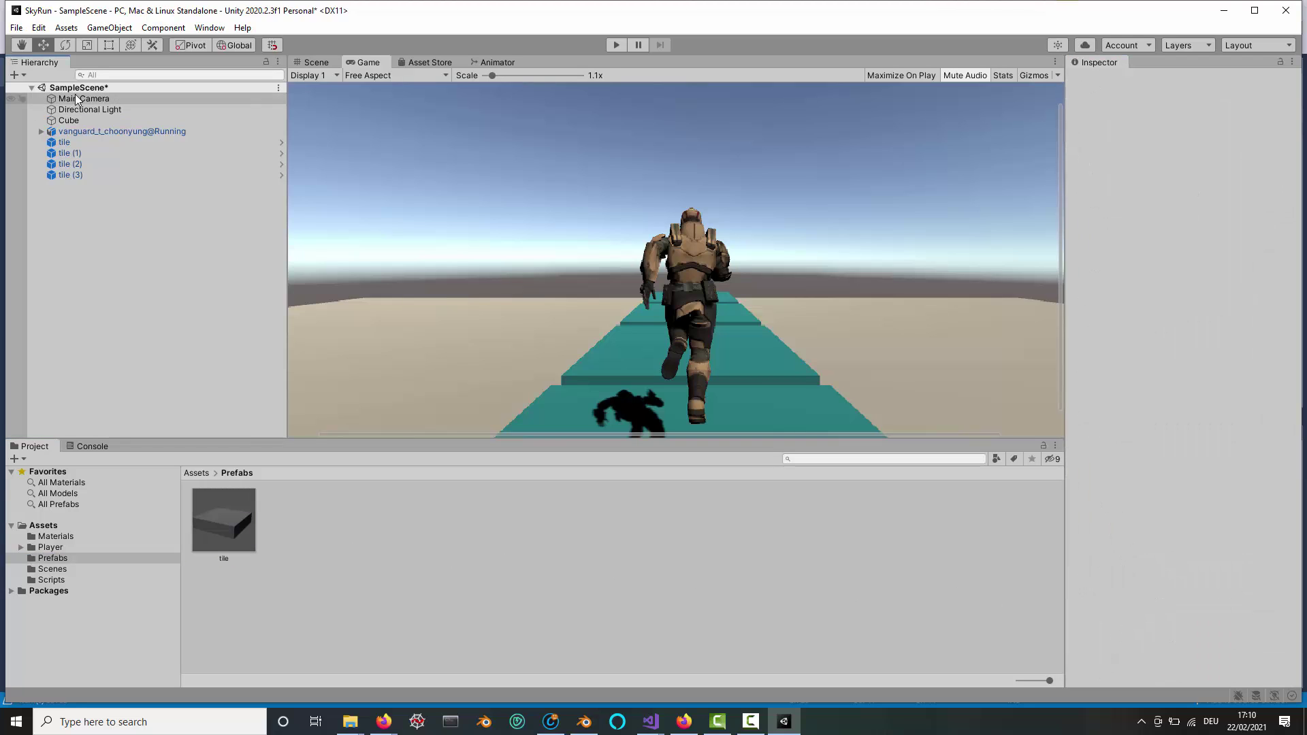
Step: Set the leftmost scene tile, tile (3), as Spawn Tile's Reference Object
{"action": "left_click", "coordinate": [76, 100]}
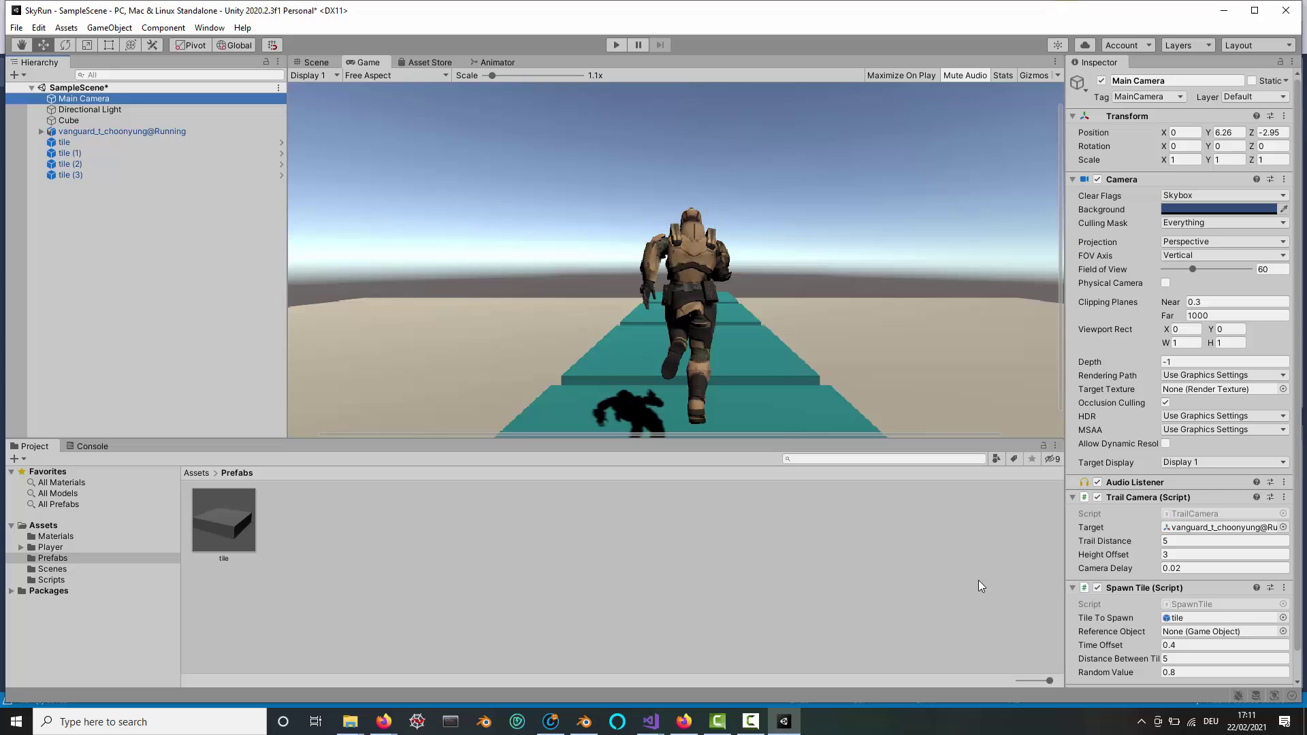
{"action": "left_click", "coordinate": [728, 297]}
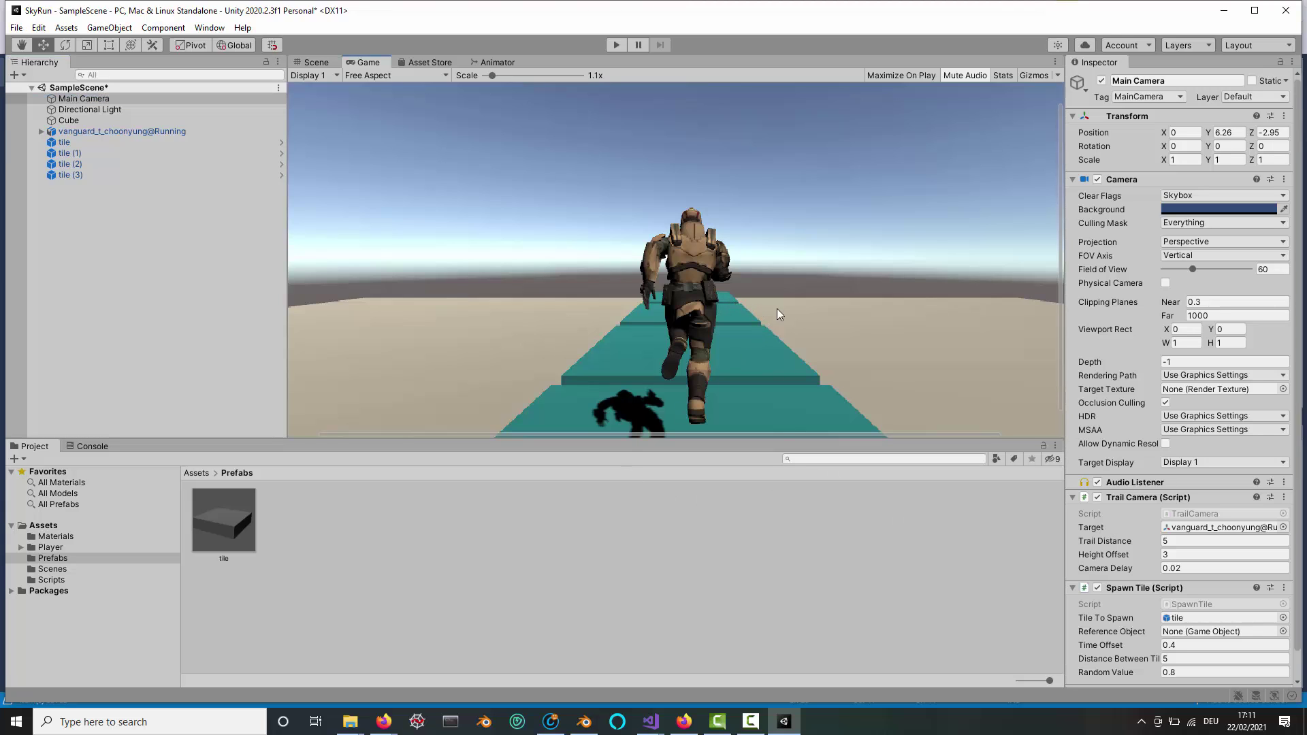
{"action": "left_click", "coordinate": [317, 63]}
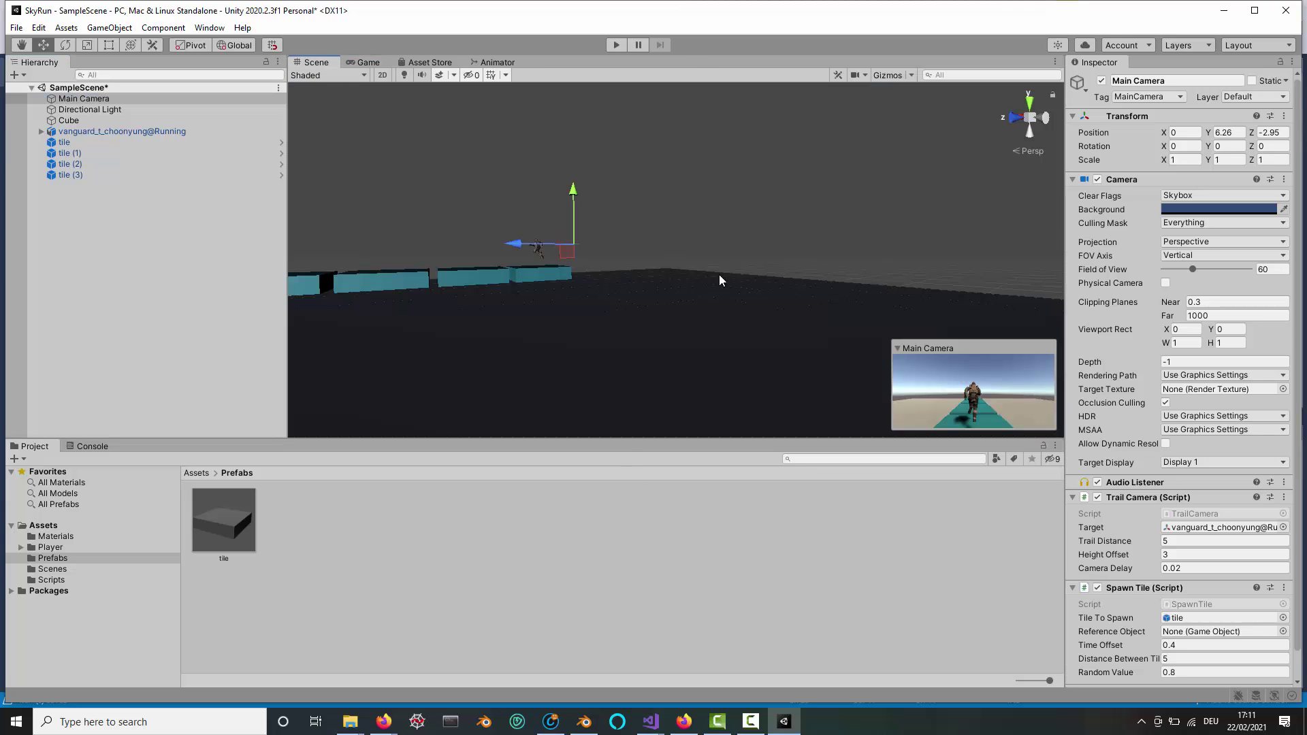
{"action": "middle_click_drag", "start_coordinate": [423, 336], "coordinate": [598, 324]}
{"action": "left_click", "coordinate": [501, 269]}
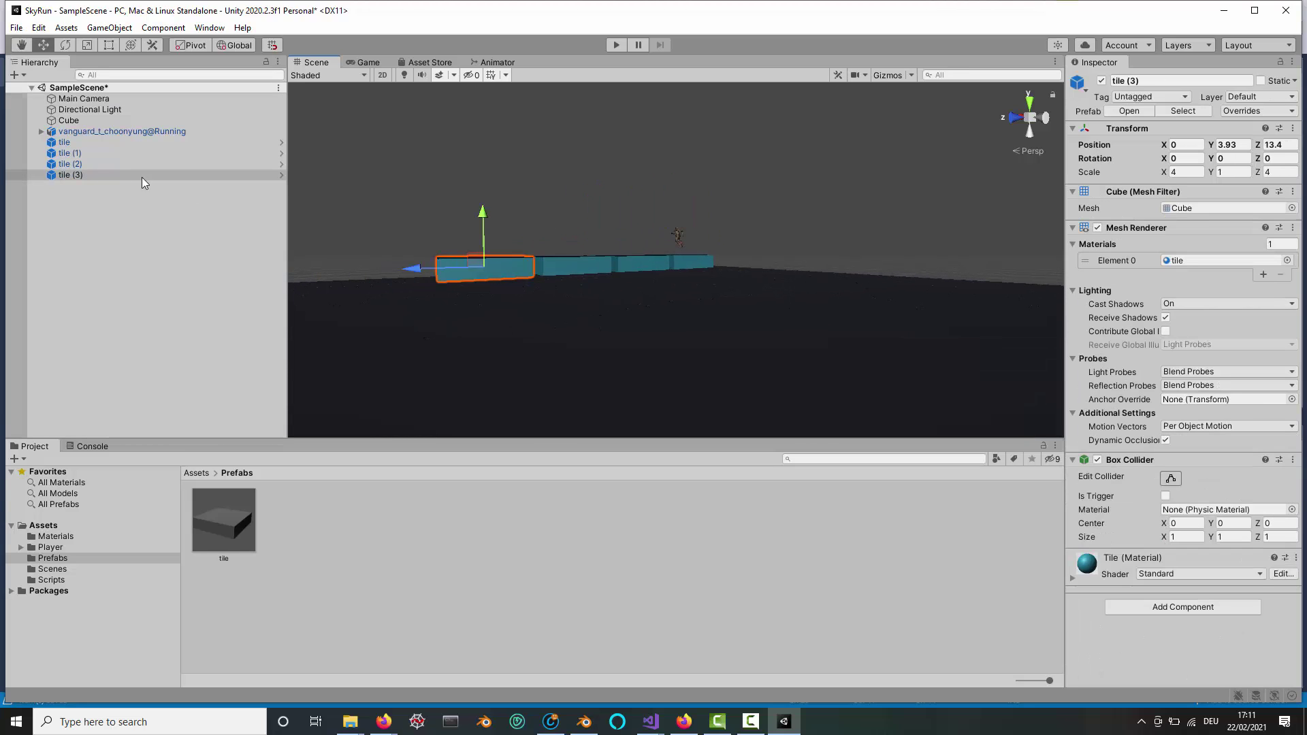
{"action": "left_click_drag", "start_coordinate": [102, 177], "coordinate": [1204, 634]}
{"action": "left_click", "coordinate": [109, 99]}
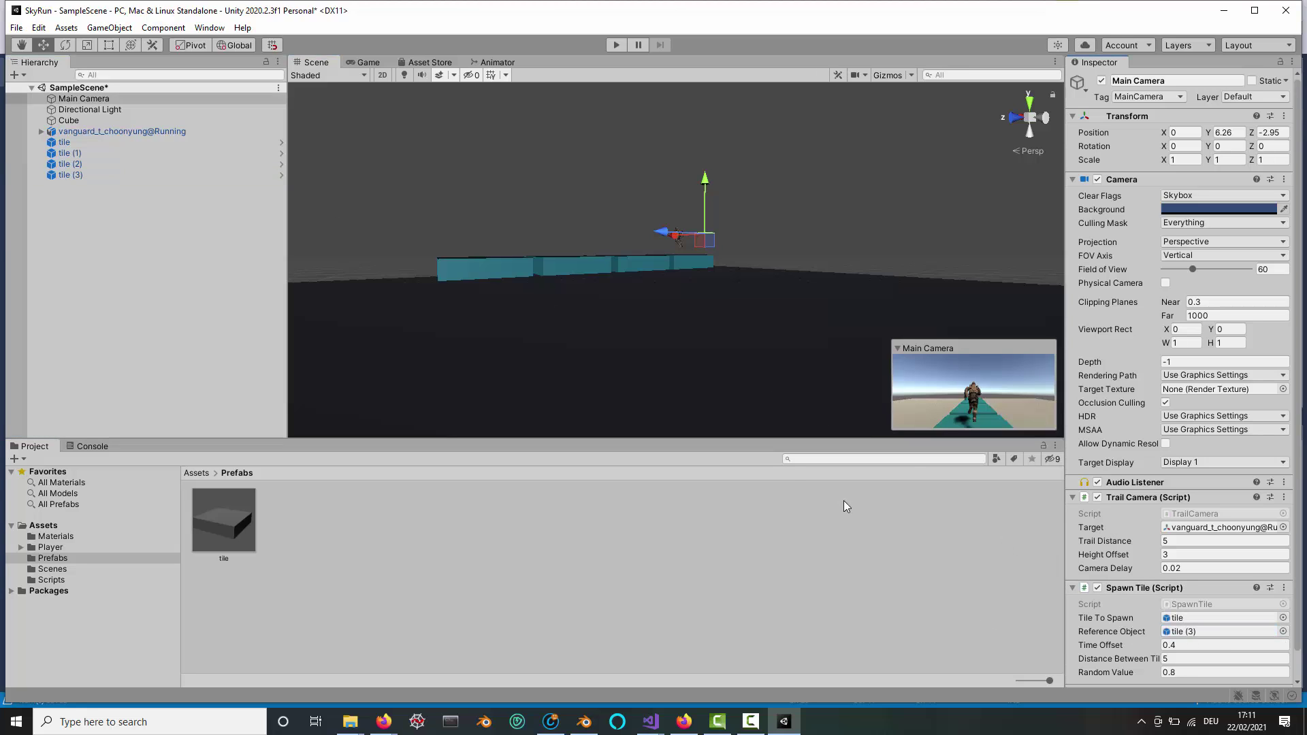
Step: Save SampleScene and the project, then play and steer right as tile clones spawn ahead
{"action": "left_click", "coordinate": [15, 27]}
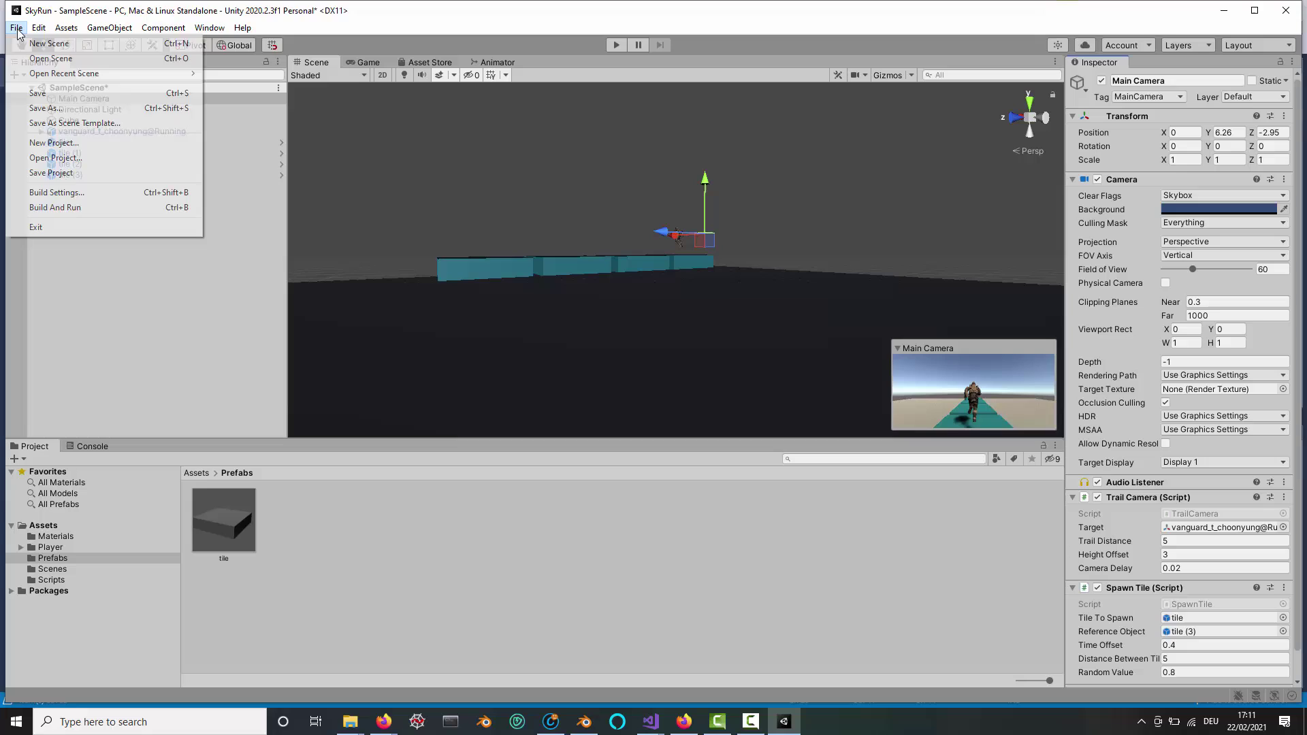
{"action": "left_click", "coordinate": [37, 92]}
{"action": "left_click", "coordinate": [16, 27]}
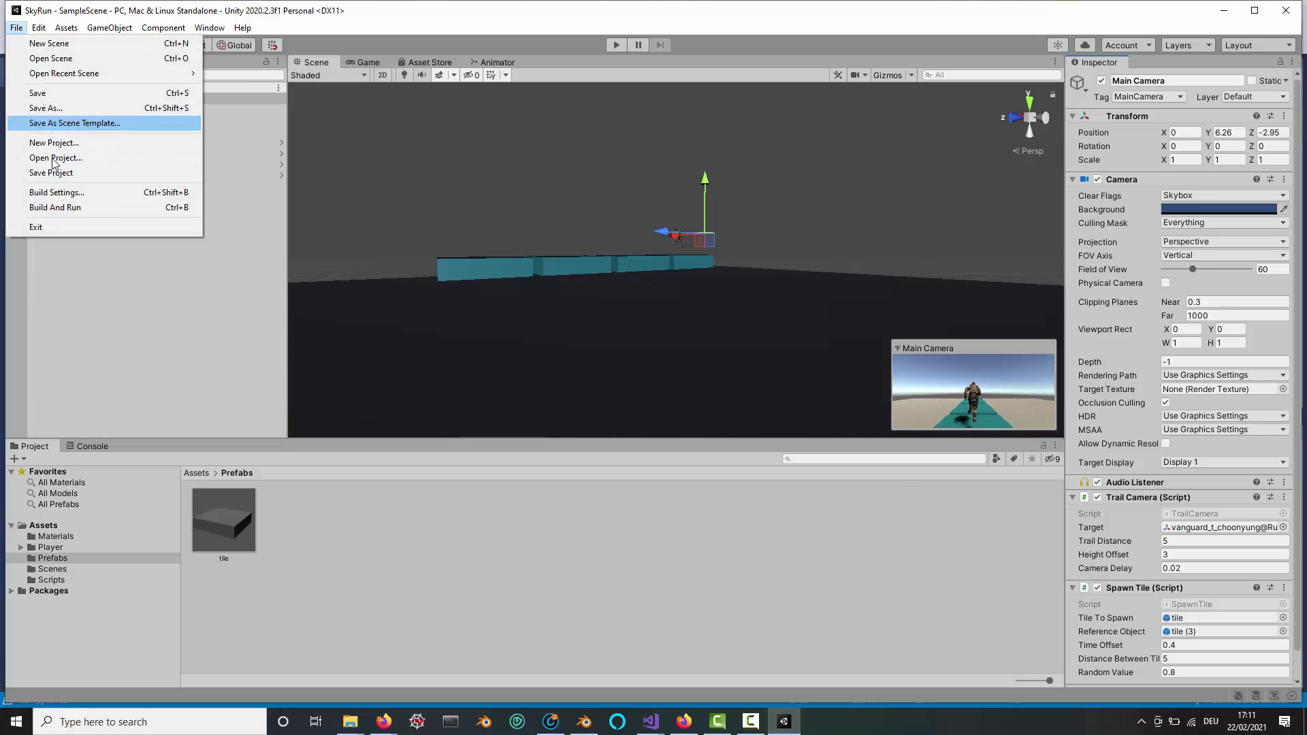
{"action": "left_click", "coordinate": [62, 178]}
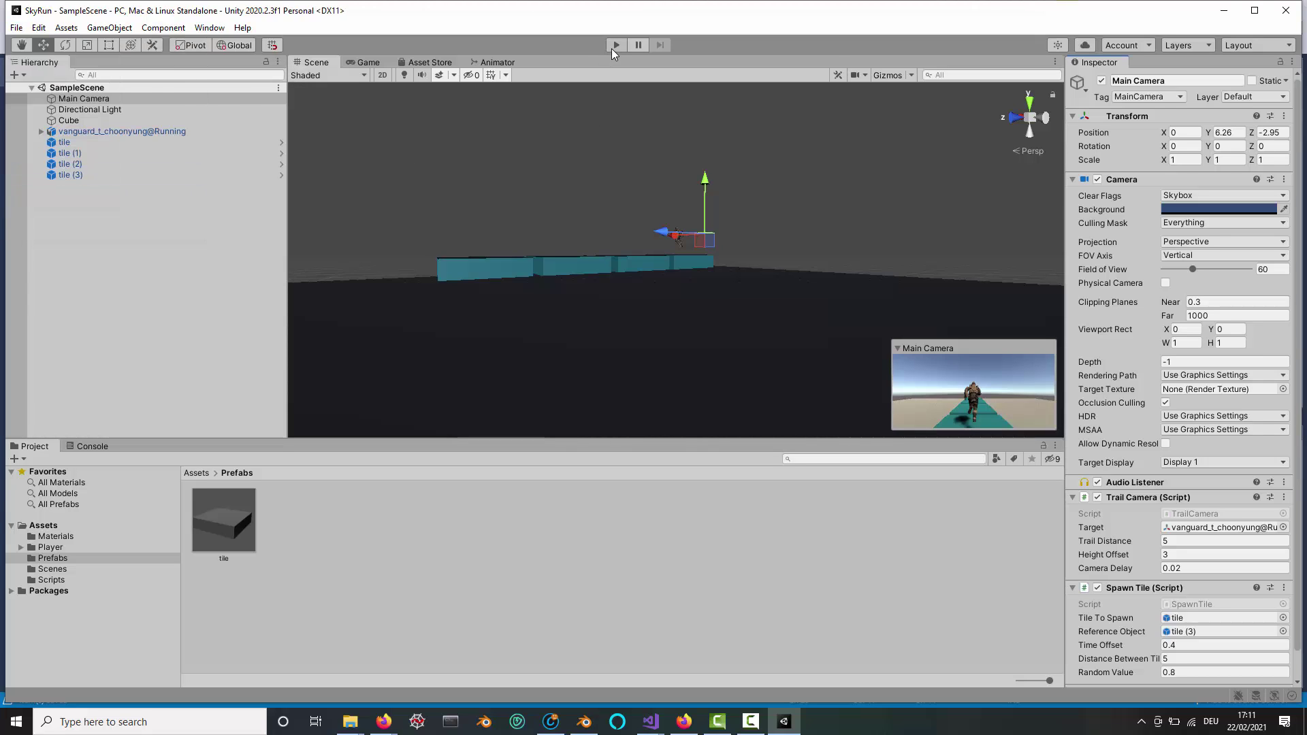
{"action": "left_click", "coordinate": [614, 46]}
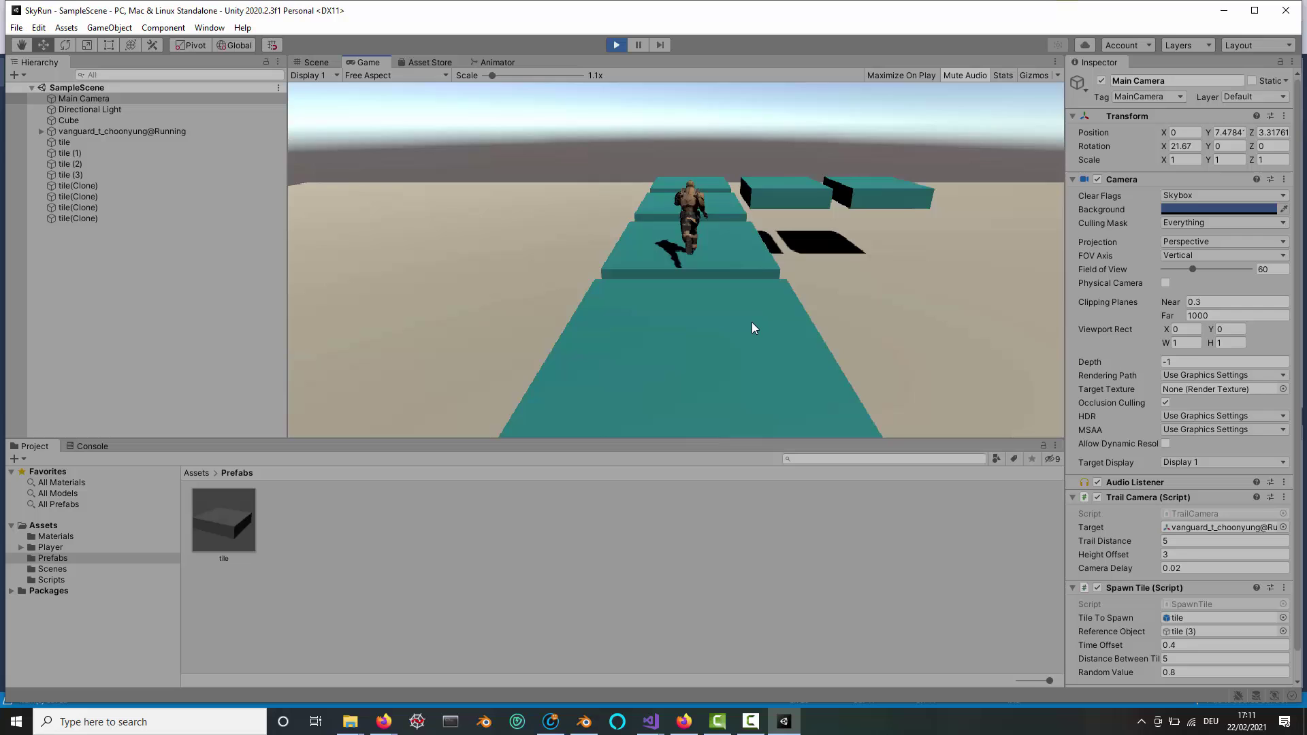
{"action": "key", "text": "Right"}
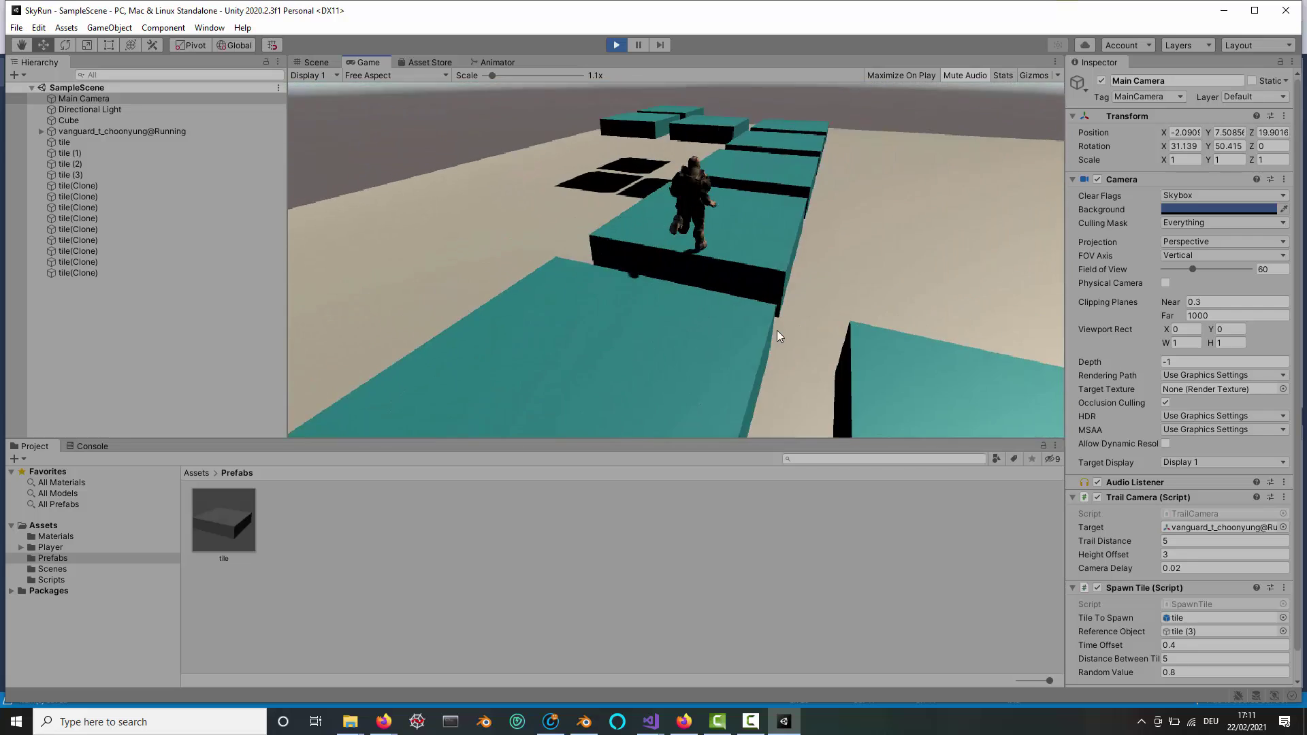